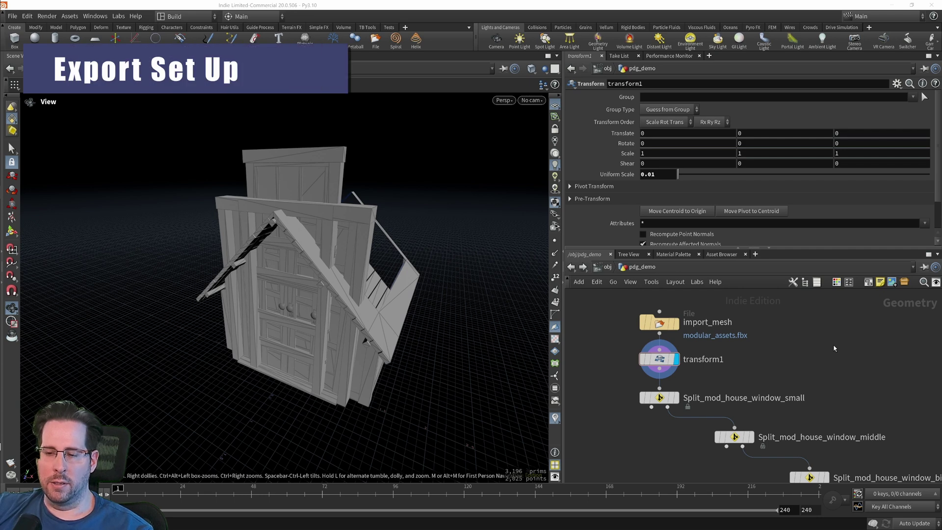
# Step: Select transform1 and bring the Split nodes down into view
pyautogui.moveTo(674, 317); pyautogui.dragTo(705, 318, button='middle')
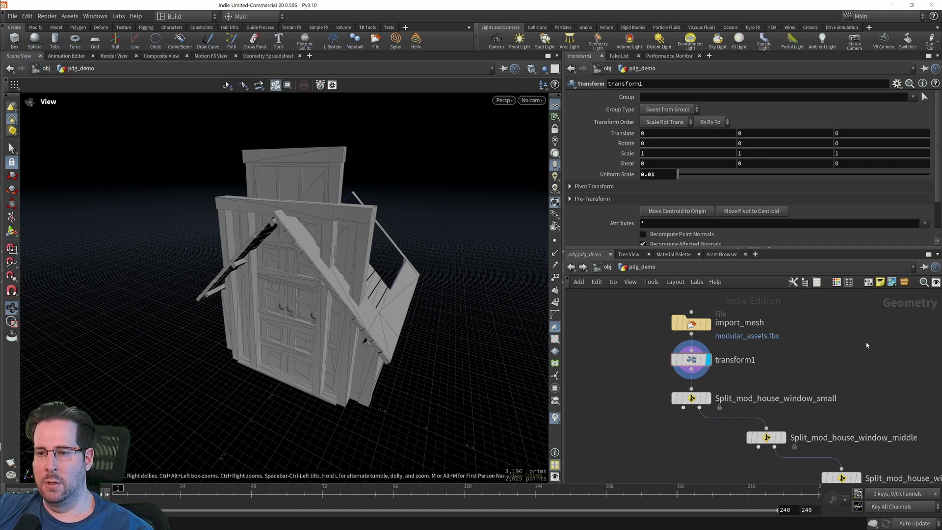
pyautogui.moveTo(867, 345); pyautogui.dragTo(843, 344, button='middle')
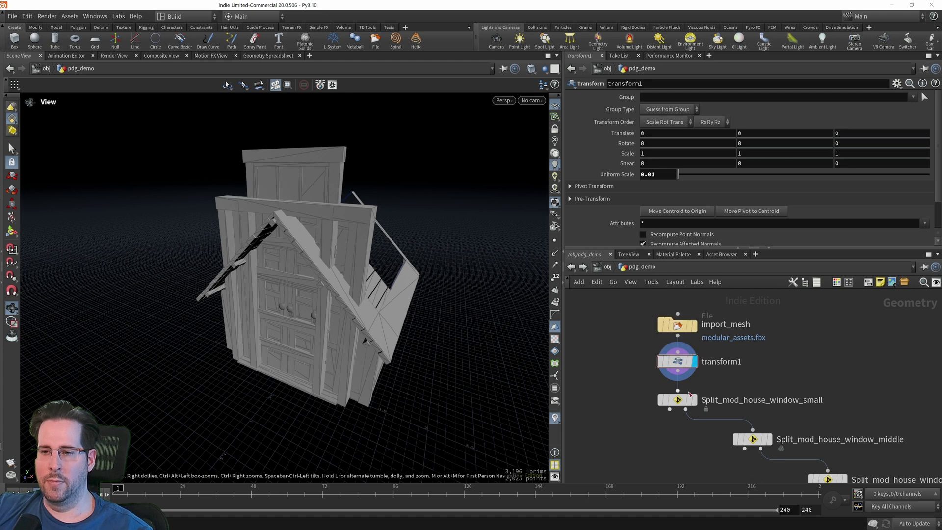
pyautogui.click(678, 366)
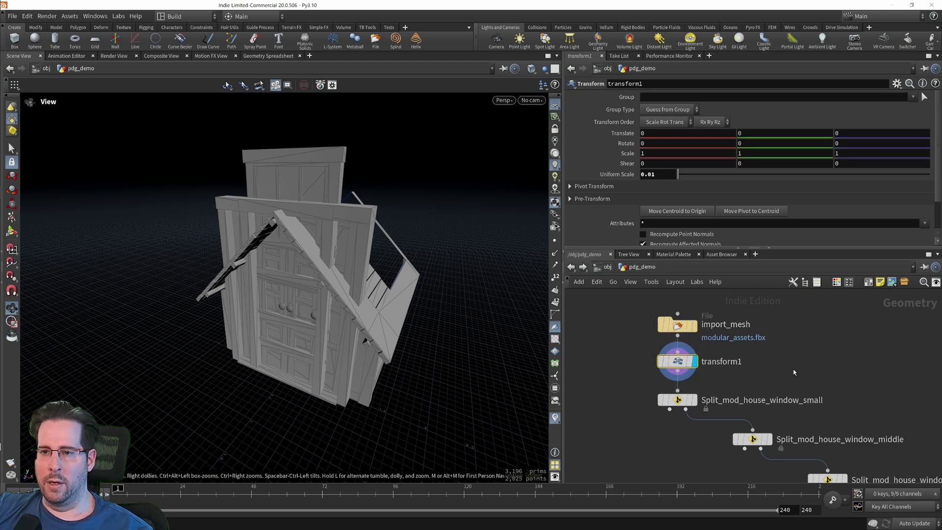
pyautogui.moveTo(795, 370); pyautogui.dragTo(824, 339, button='middle')
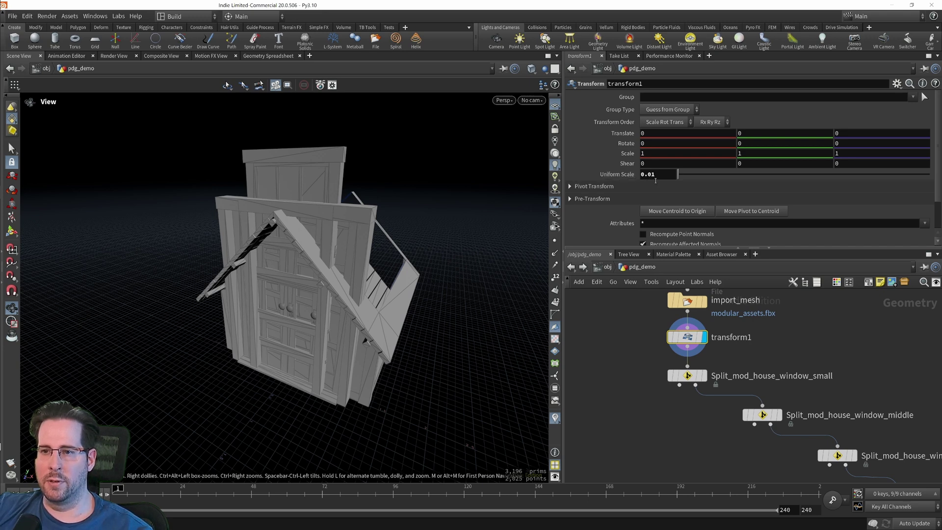
pyautogui.moveTo(780, 355); pyautogui.dragTo(759, 323, button='middle')
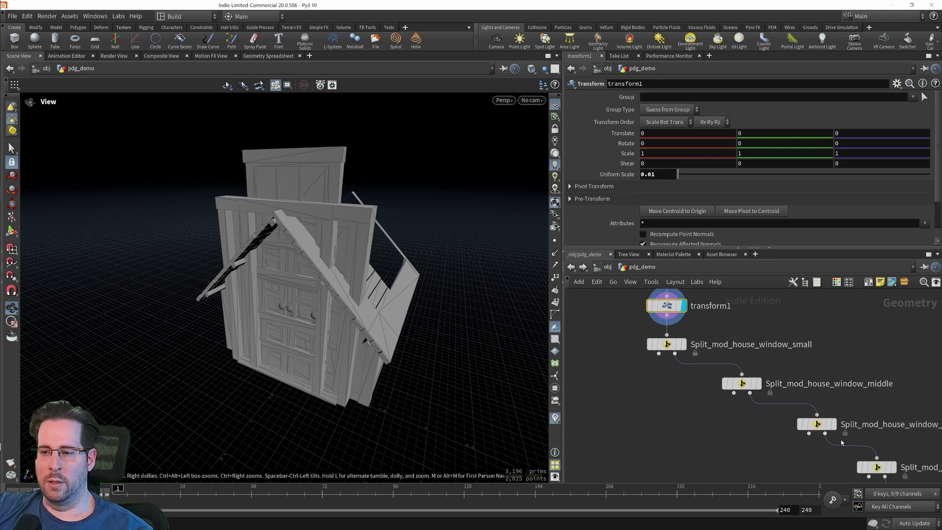
pyautogui.moveTo(842, 443); pyautogui.dragTo(806, 428, button='middle')
pyautogui.moveTo(640, 377); pyautogui.dragTo(666, 429, button='middle')
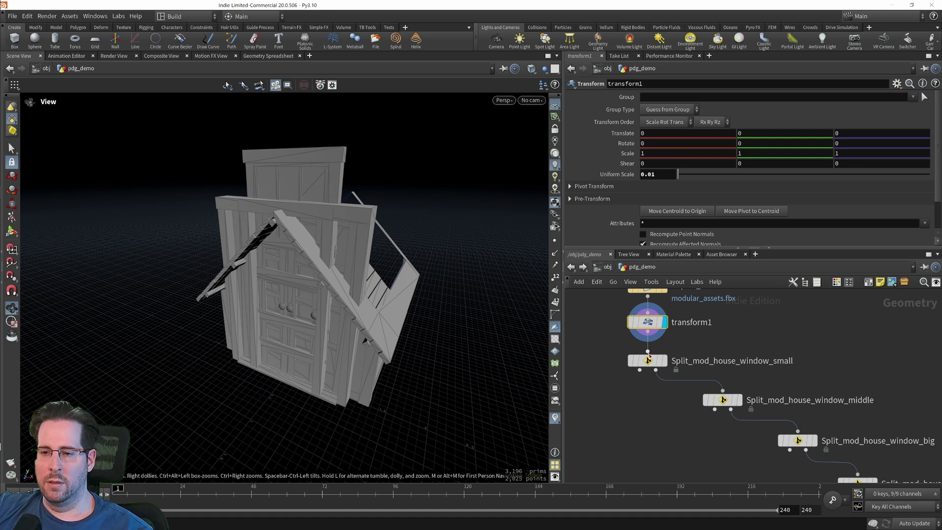
# Step: Display the small, middle and big window split pieces one at a time
pyautogui.click(663, 361)
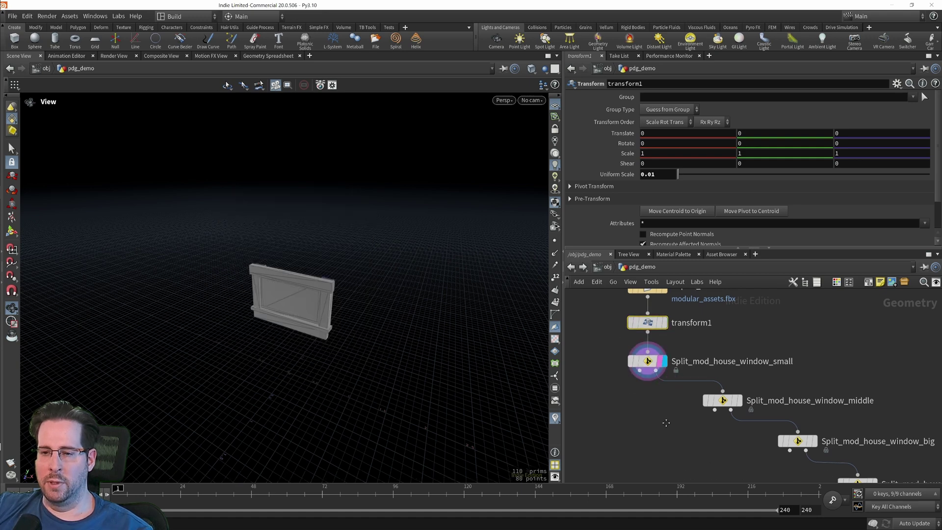
pyautogui.moveTo(666, 422); pyautogui.dragTo(628, 401, button='middle')
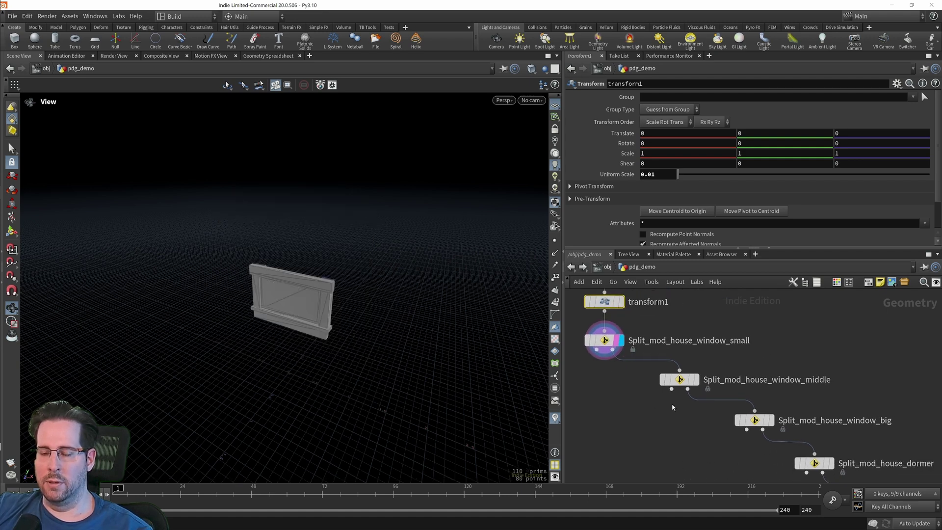
pyautogui.click(697, 383)
pyautogui.moveTo(726, 412); pyautogui.dragTo(717, 379, button='middle')
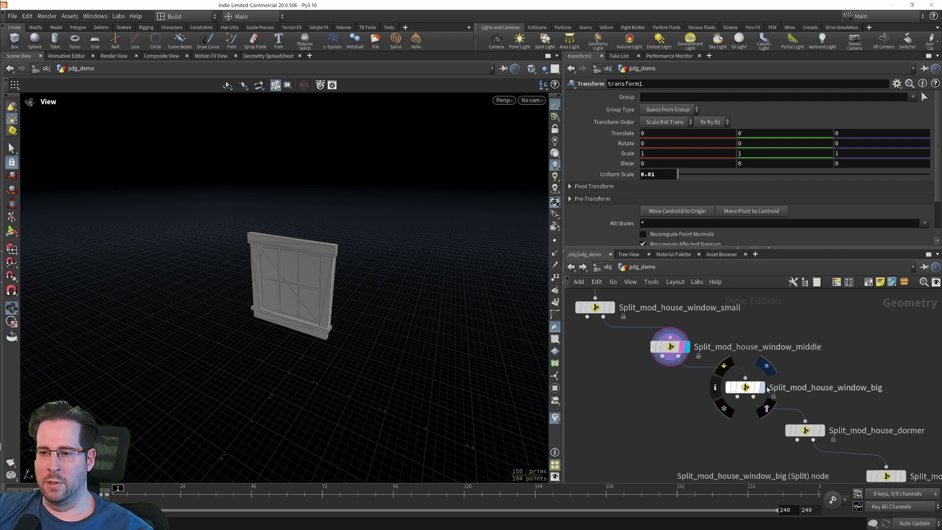
pyautogui.click(763, 389)
pyautogui.click(756, 388)
pyautogui.moveTo(776, 389); pyautogui.dragTo(751, 346, button='middle')
# Step: Preview the dormer and small door pieces, then frame the whole network
pyautogui.click(788, 385)
pyautogui.click(799, 375)
pyautogui.press('h')
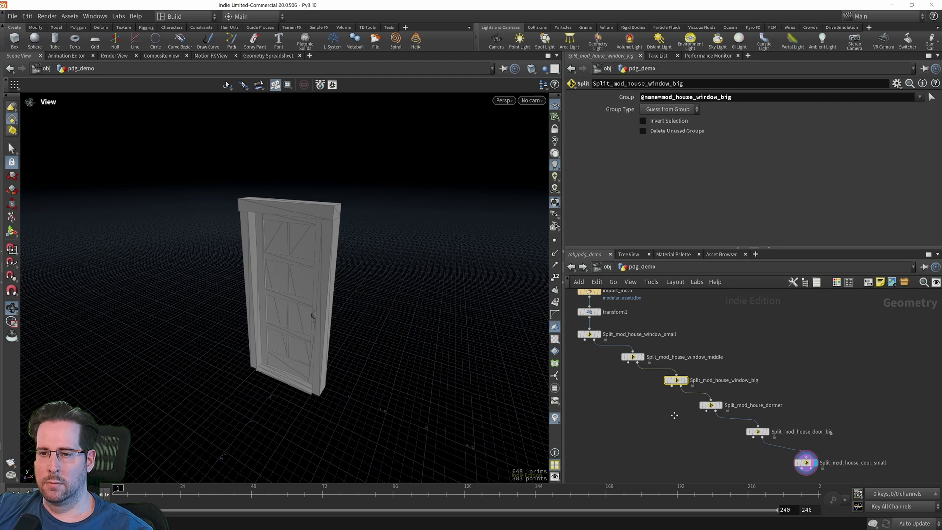
pyautogui.scroll(3, 624, 413)
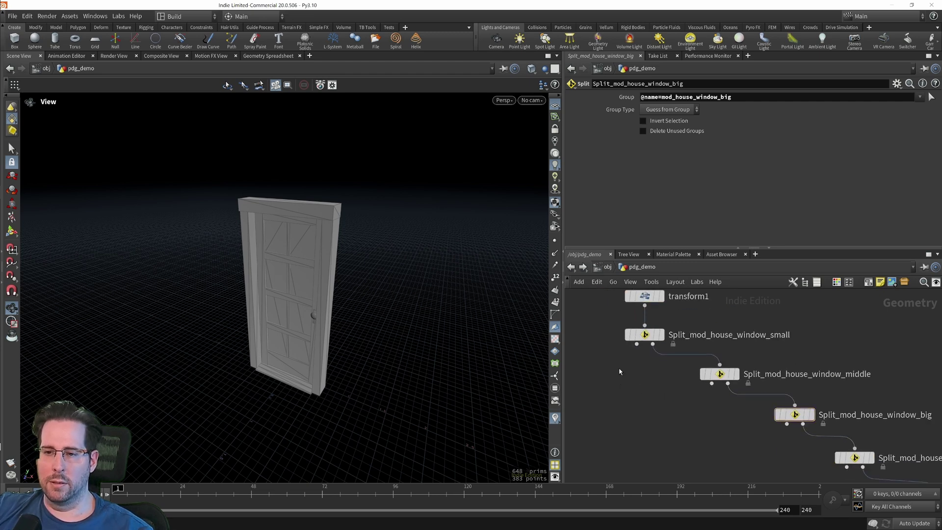
pyautogui.moveTo(602, 375); pyautogui.dragTo(603, 432, button='middle')
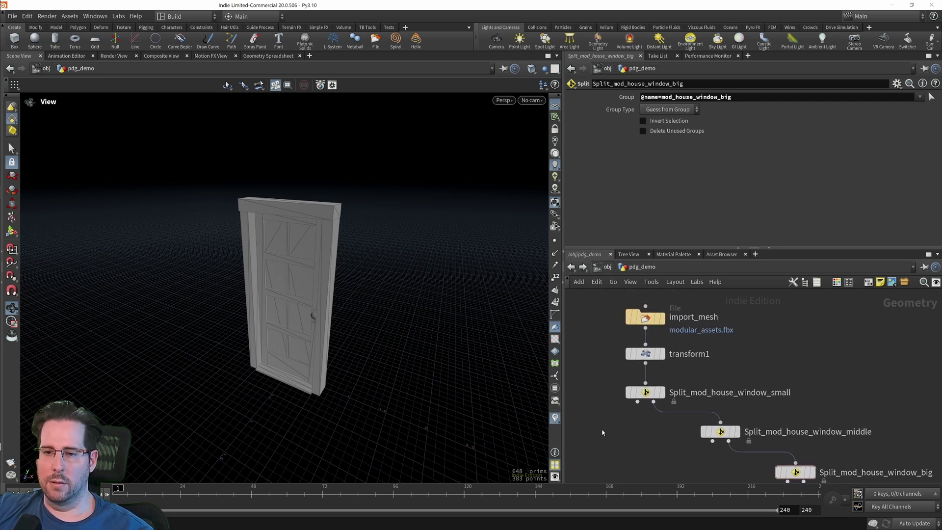
# Step: List the pieces by Name Attribute and display the full house from transform1
pyautogui.click(556, 390)
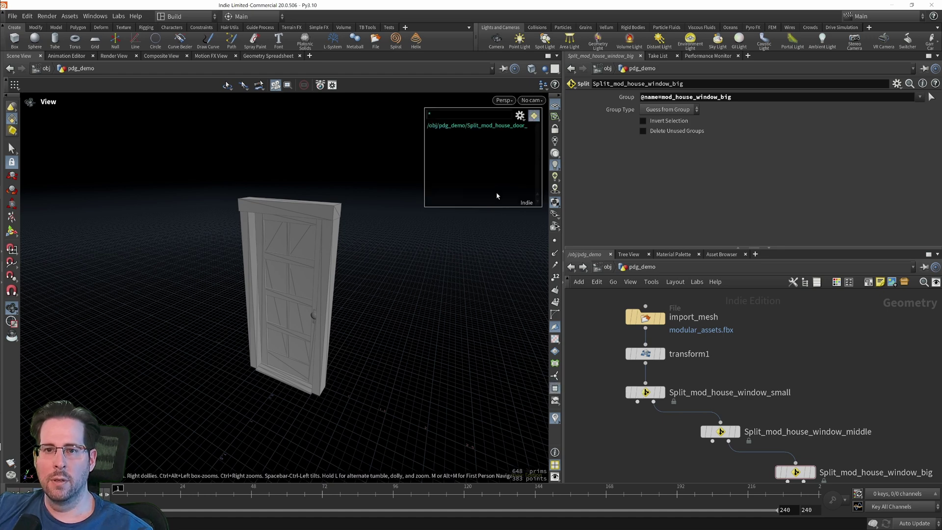
pyautogui.click(520, 115)
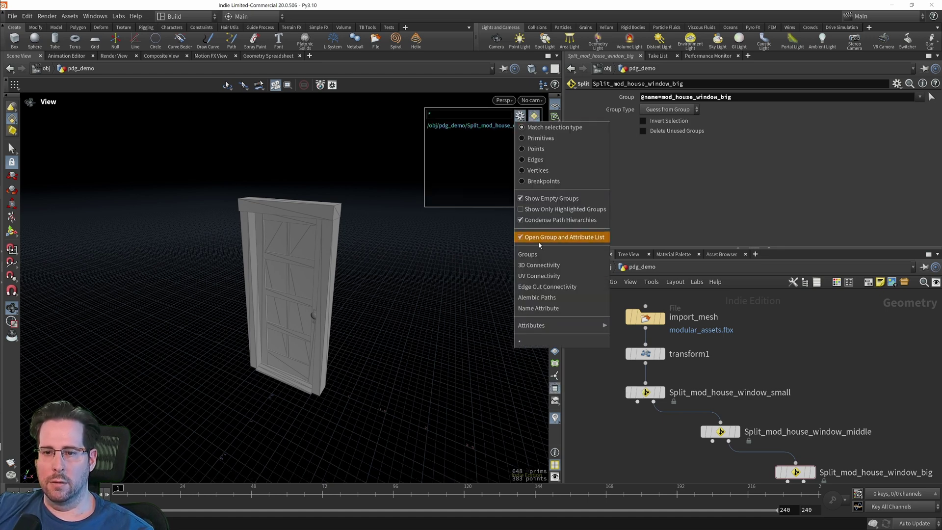
pyautogui.click(544, 310)
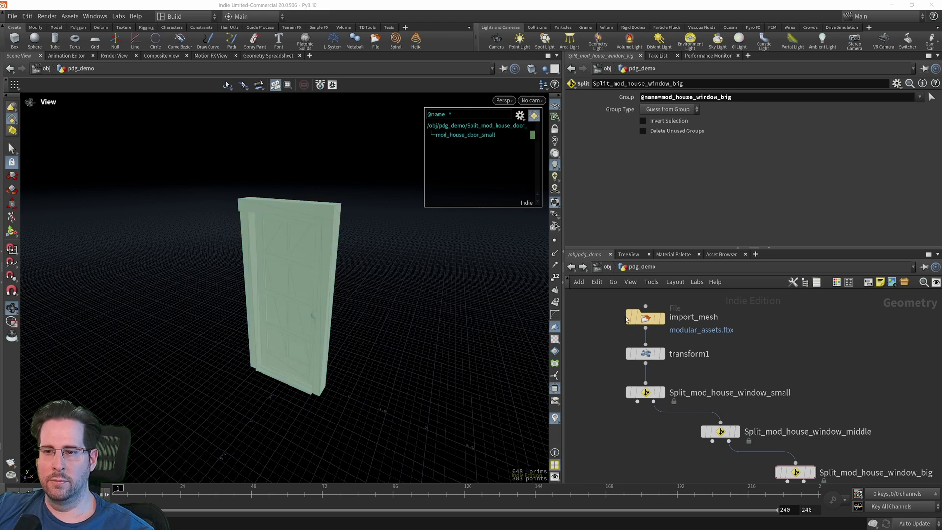
pyautogui.moveTo(767, 343); pyautogui.dragTo(769, 330, button='middle')
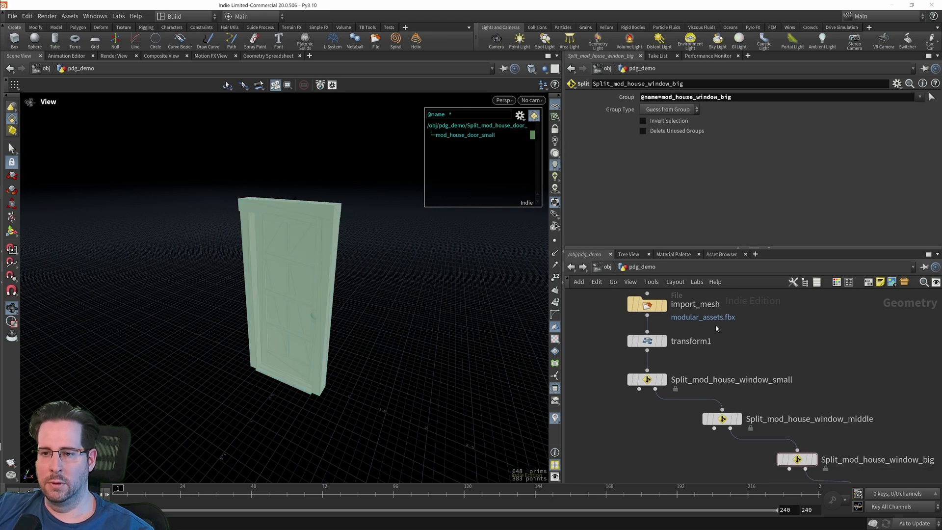
pyautogui.click(664, 343)
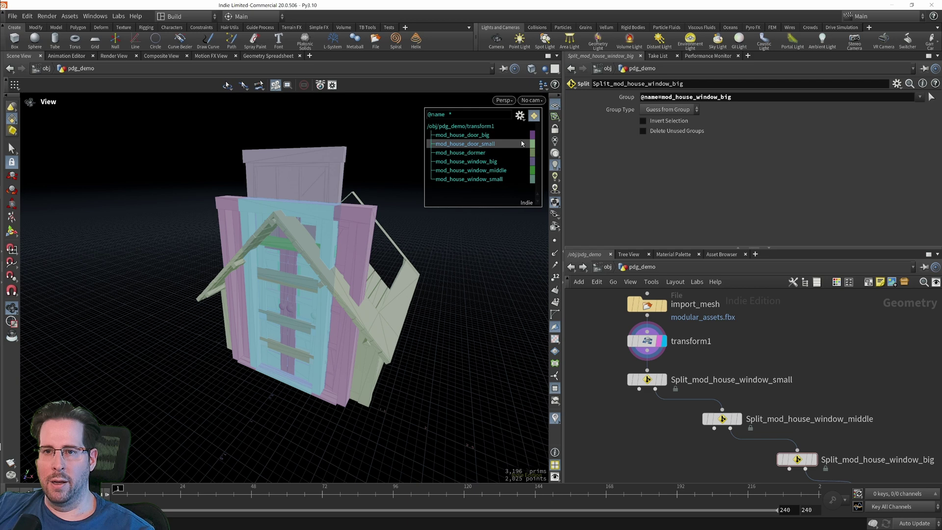
pyautogui.scroll(-5, 730, 368)
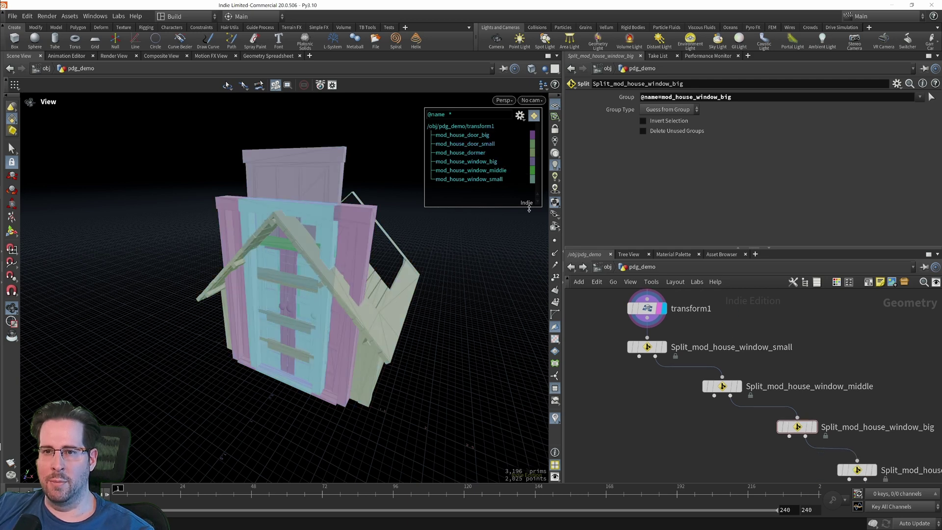
pyautogui.moveTo(665, 340); pyautogui.dragTo(648, 360, button='middle')
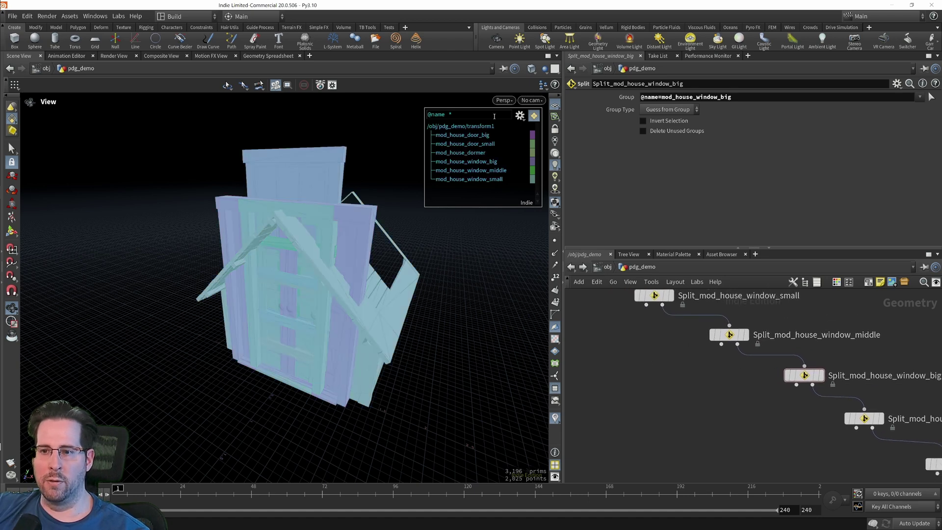
pyautogui.moveTo(647, 376); pyautogui.dragTo(625, 359, button='middle')
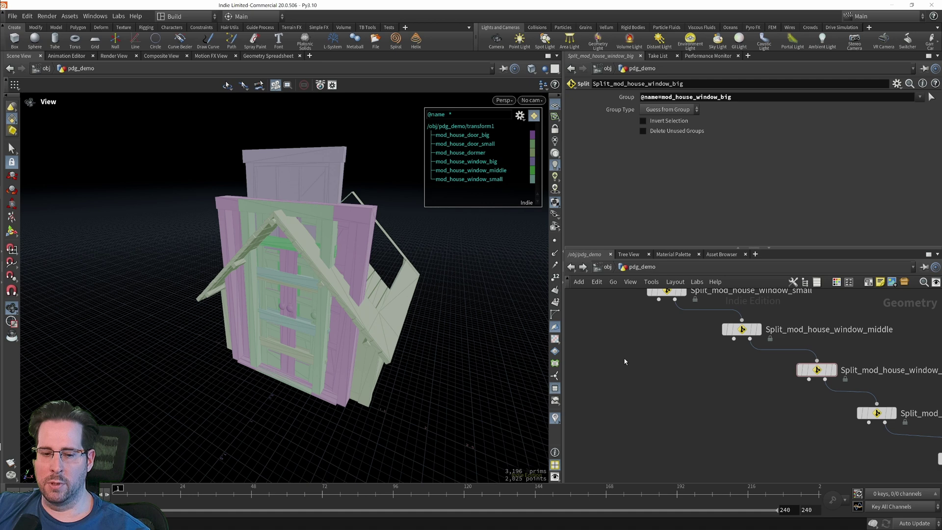
# Step: Add an Attribute Create node fed by the small window split node
pyautogui.press('Tab')
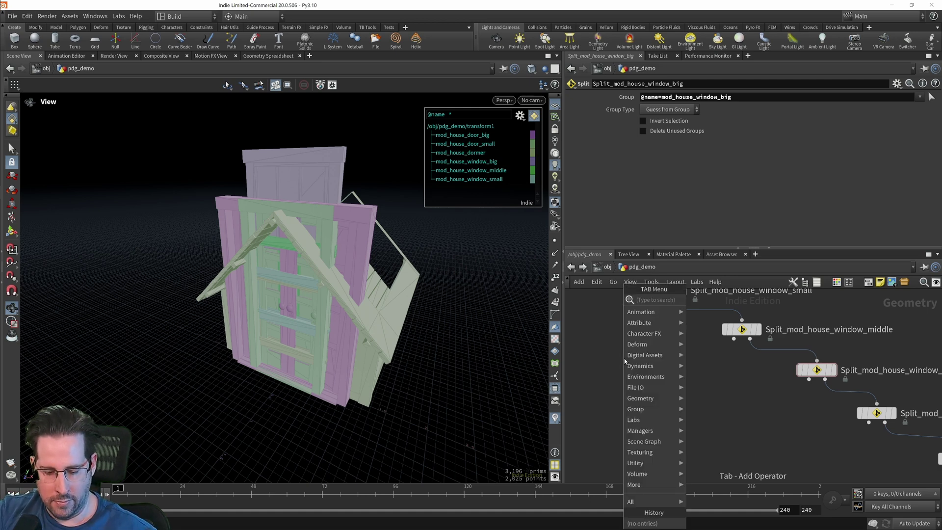
pyautogui.write('create')
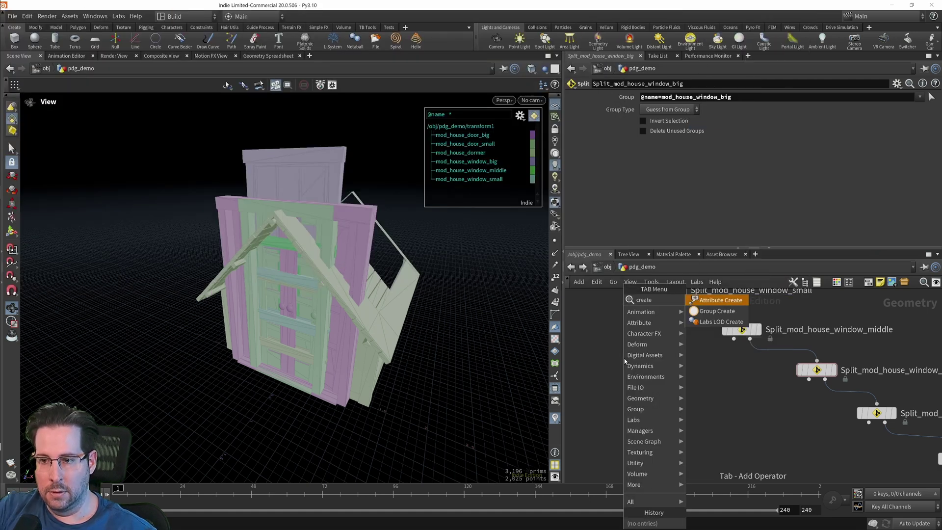
pyautogui.press('Return')
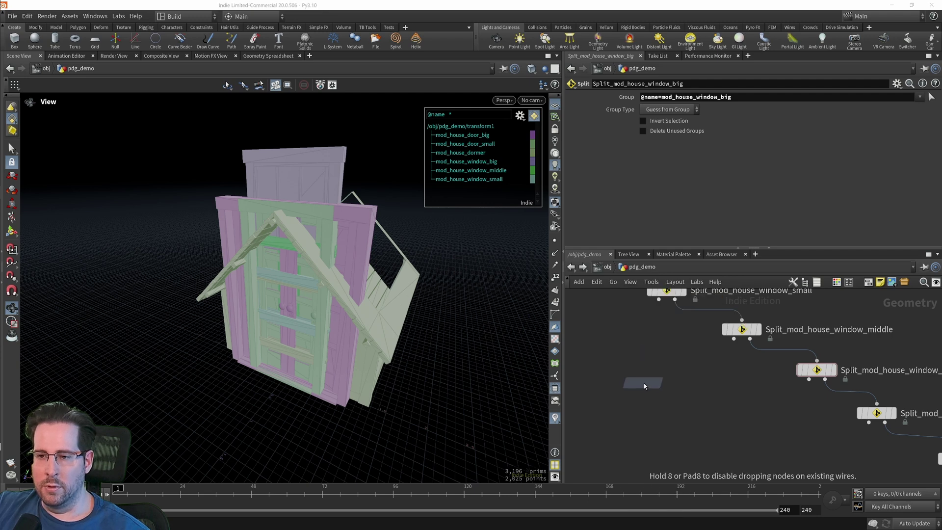
pyautogui.click(615, 370)
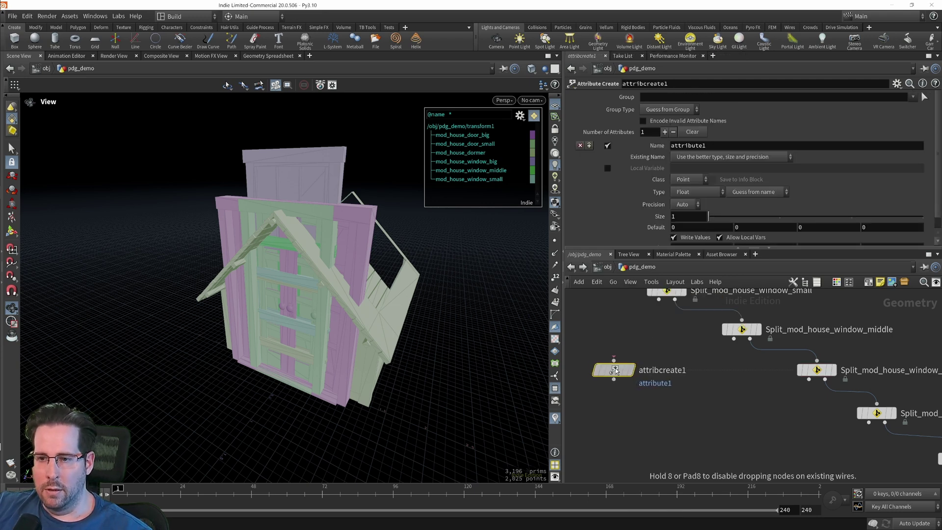
pyautogui.moveTo(616, 371); pyautogui.dragTo(635, 373)
pyautogui.moveTo(635, 373); pyautogui.dragTo(635, 409, button='middle')
pyautogui.click(659, 336)
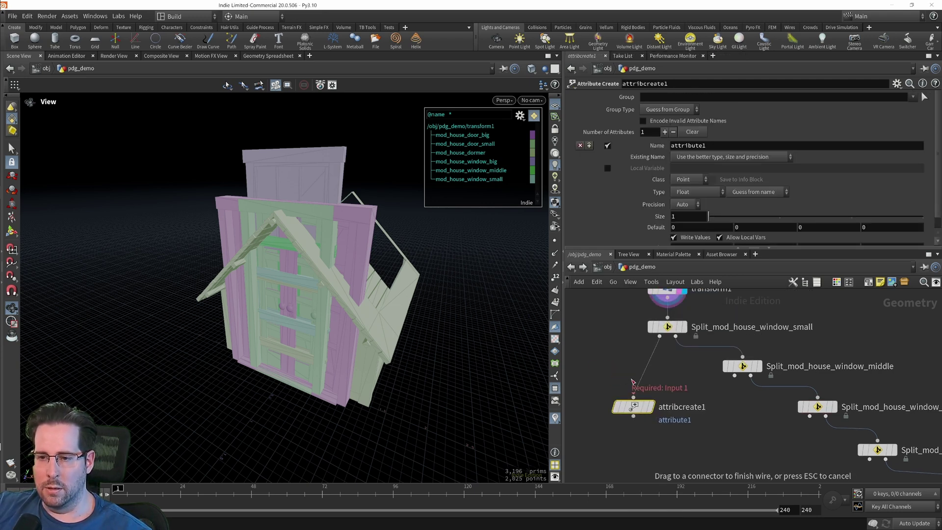
pyautogui.click(634, 397)
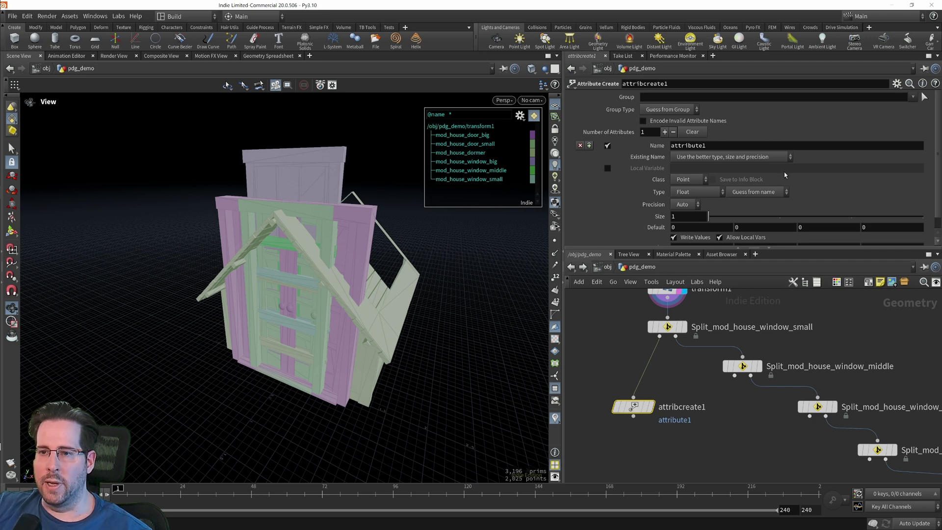
pyautogui.doubleClick(719, 146)
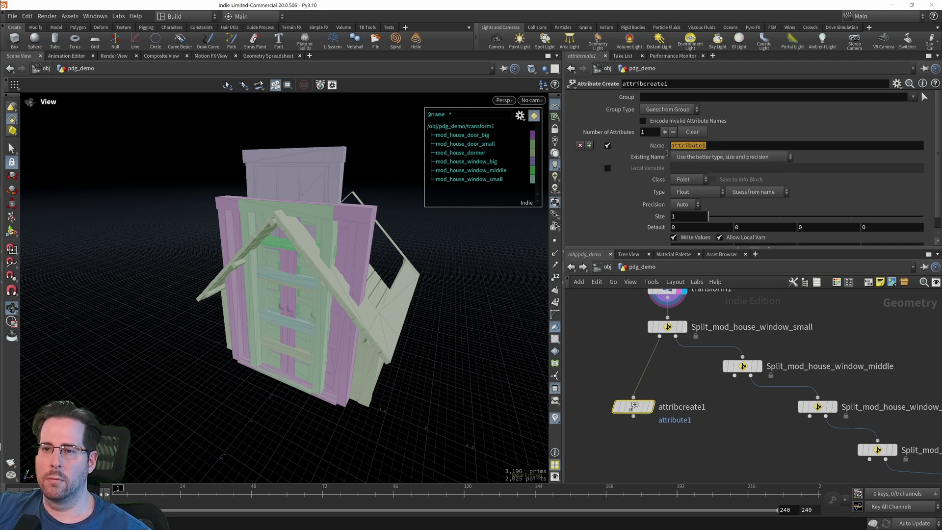
pyautogui.write('path')
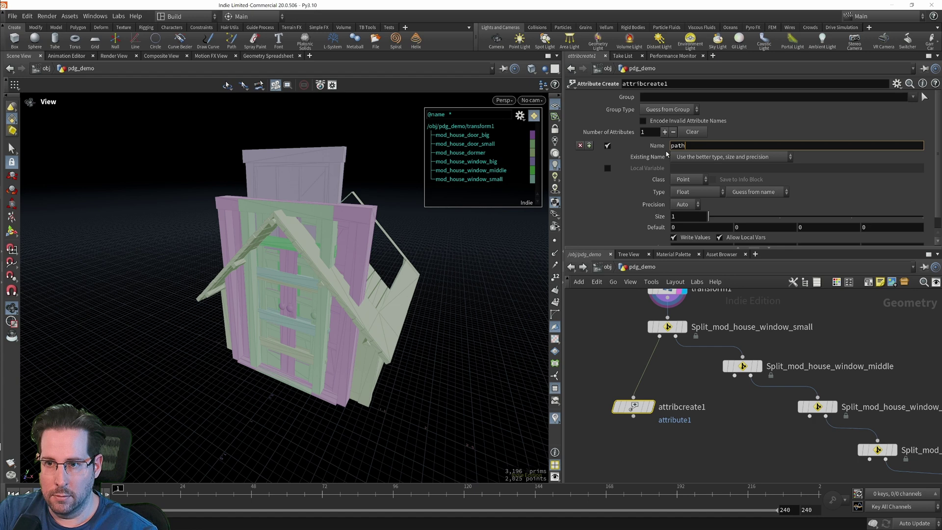
pyautogui.press('Return')
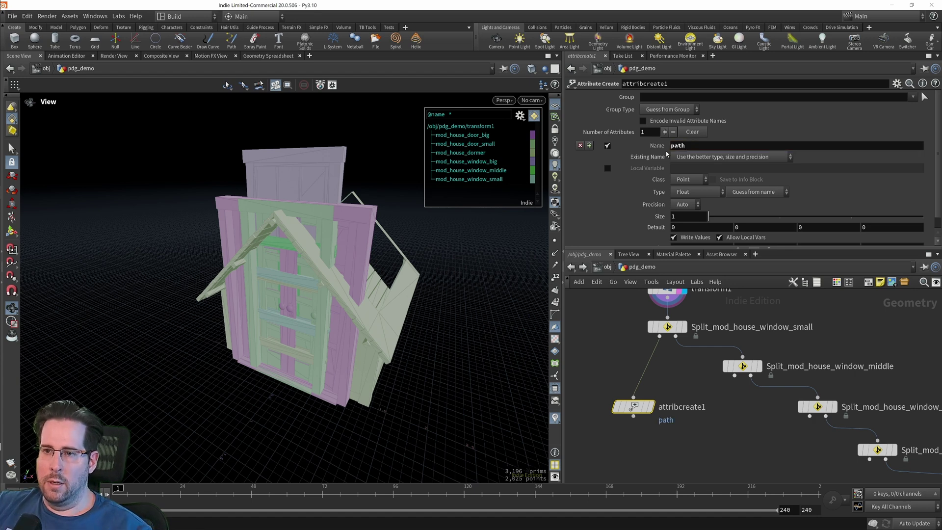
pyautogui.click(686, 180)
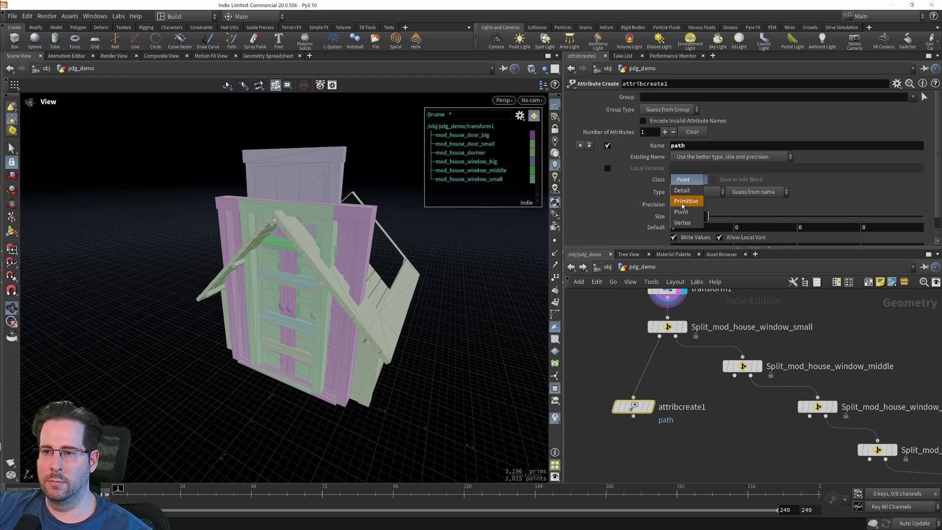
pyautogui.click(683, 207)
pyautogui.moveTo(800, 227); pyautogui.dragTo(847, 213, button='middle')
pyautogui.click(698, 193)
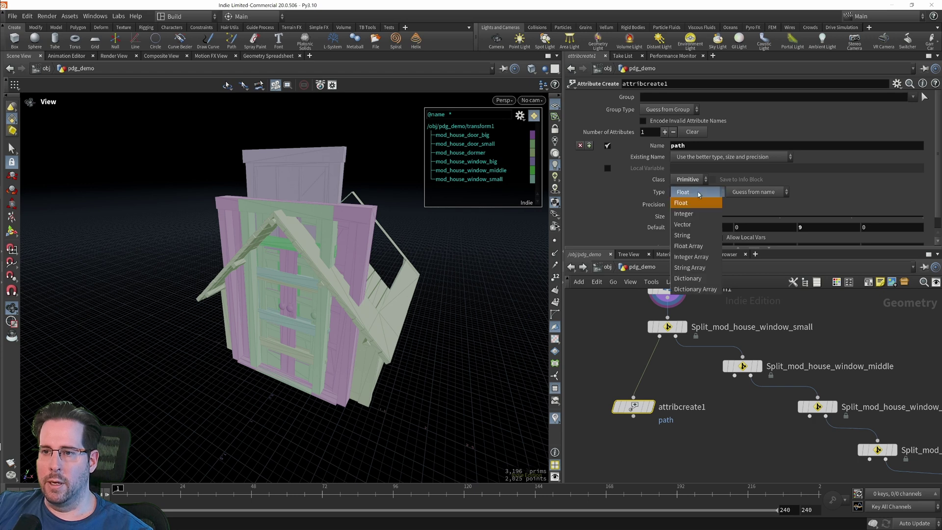
pyautogui.click(689, 235)
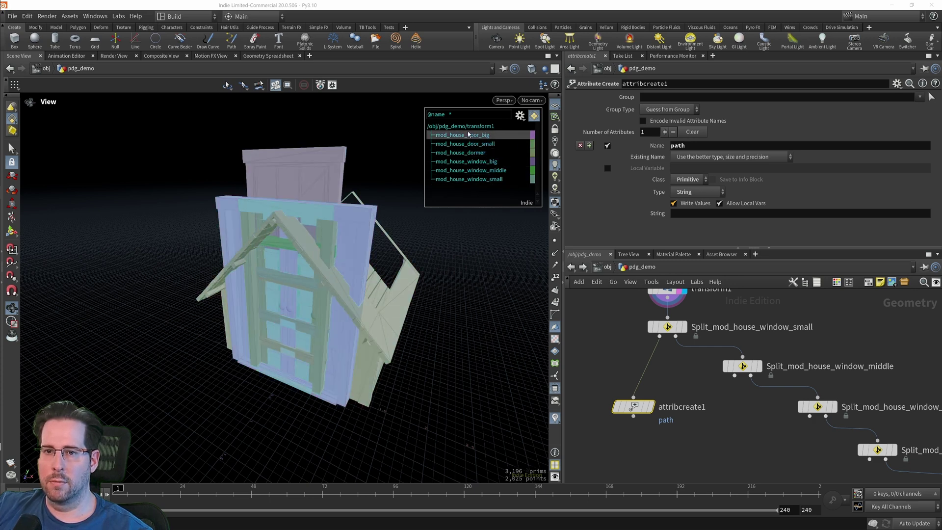
pyautogui.click(689, 215)
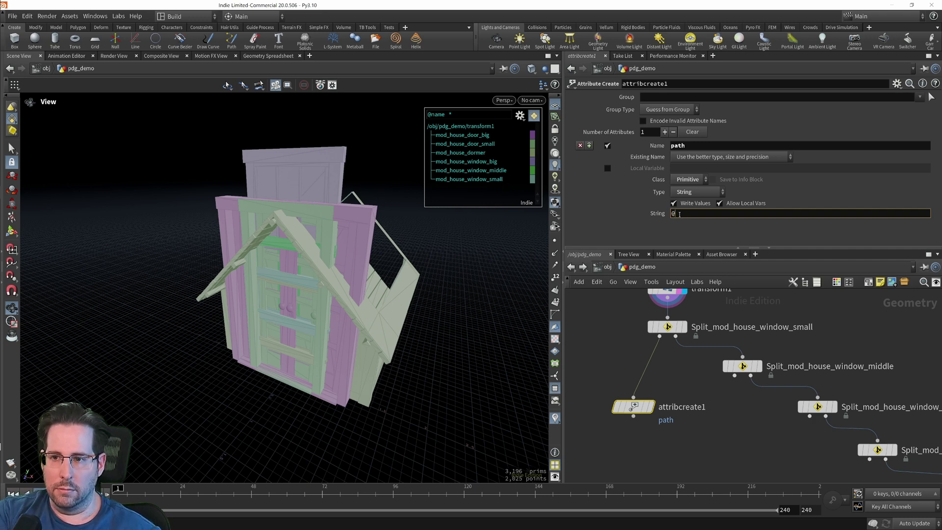
pyautogui.write('name')
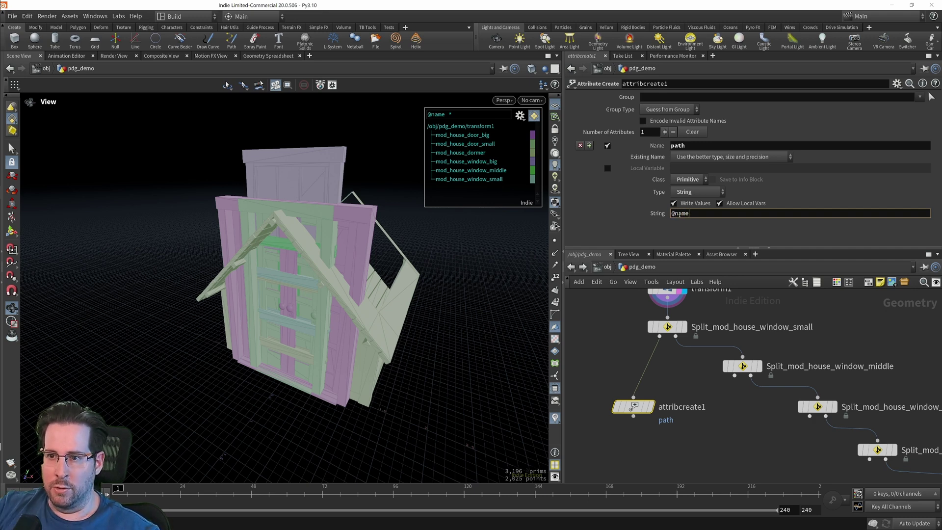
pyautogui.press('Return')
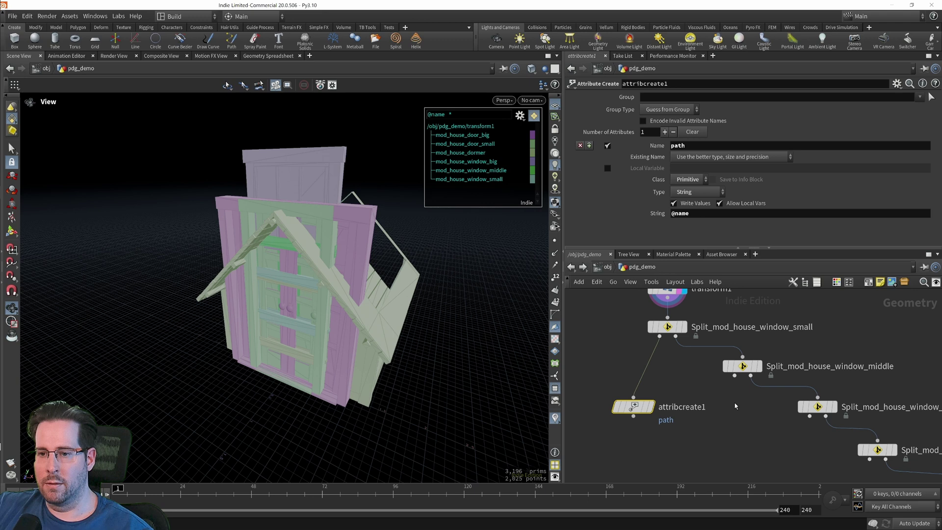
pyautogui.scroll(3, 696, 402)
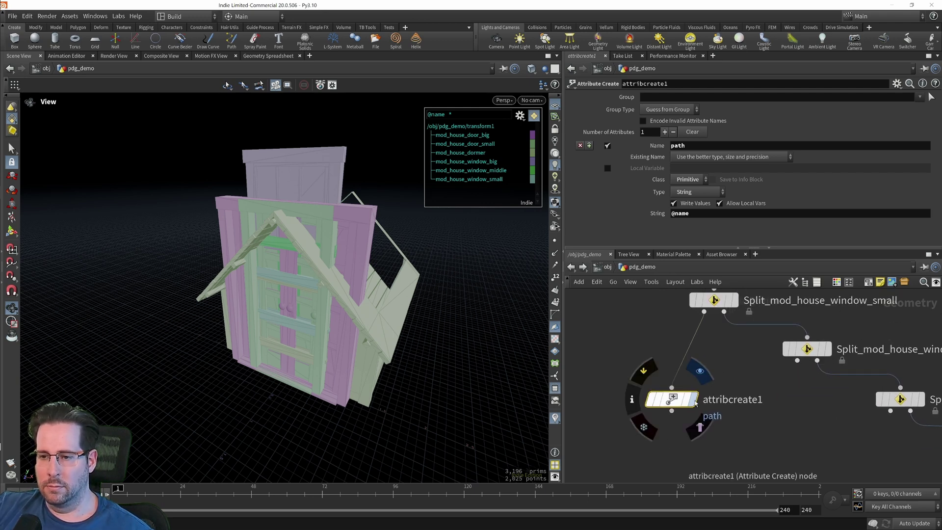
# Step: Display attribcreate1 and inspect its path values as viewport labels
pyautogui.click(693, 400)
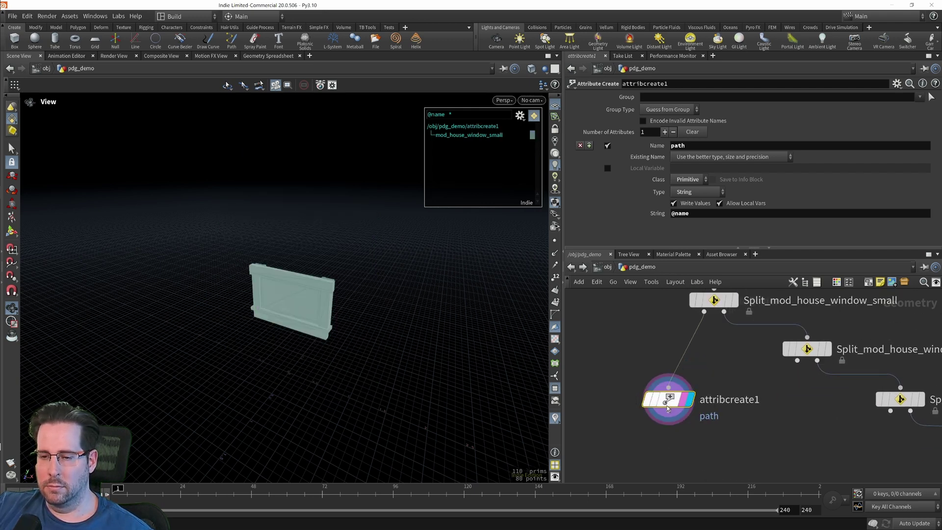
pyautogui.click(634, 403)
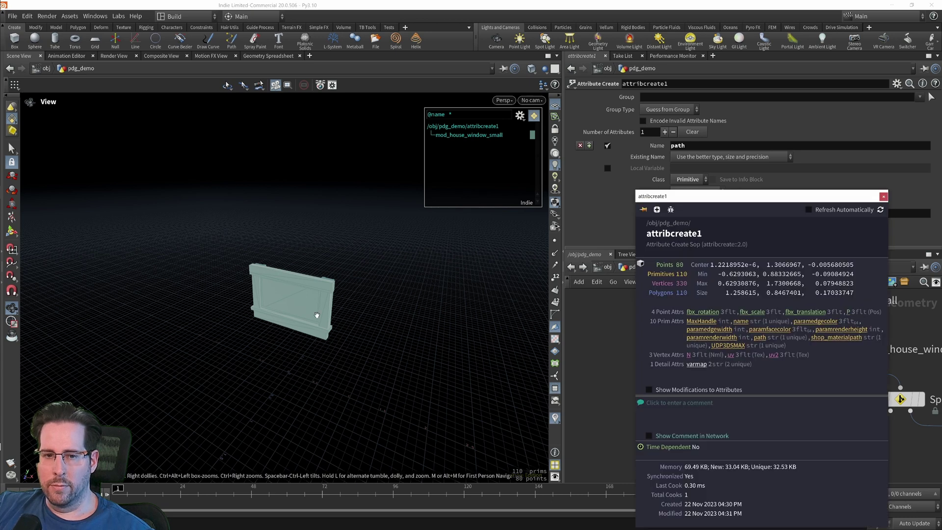
pyautogui.scroll(8, 317, 315)
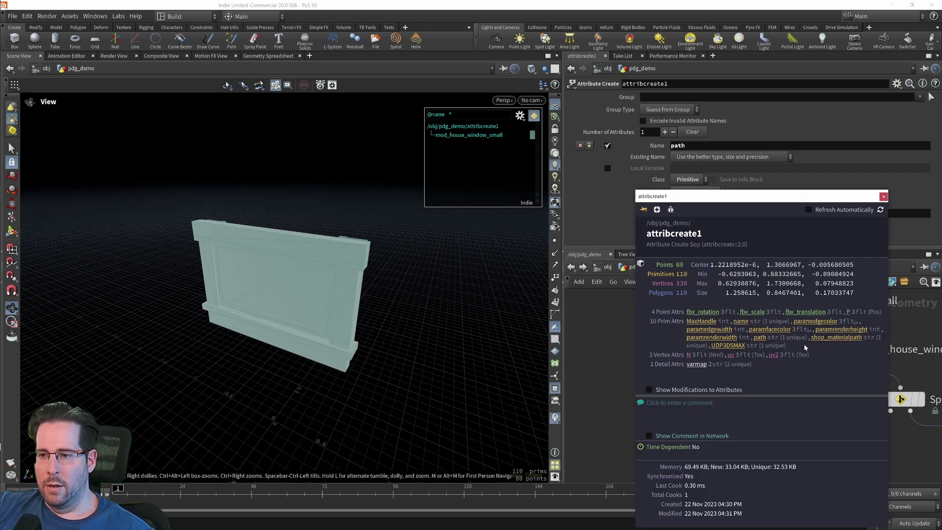
pyautogui.click(763, 340)
pyautogui.moveTo(290, 294); pyautogui.dragTo(331, 281)
pyautogui.scroll(2, 334, 282)
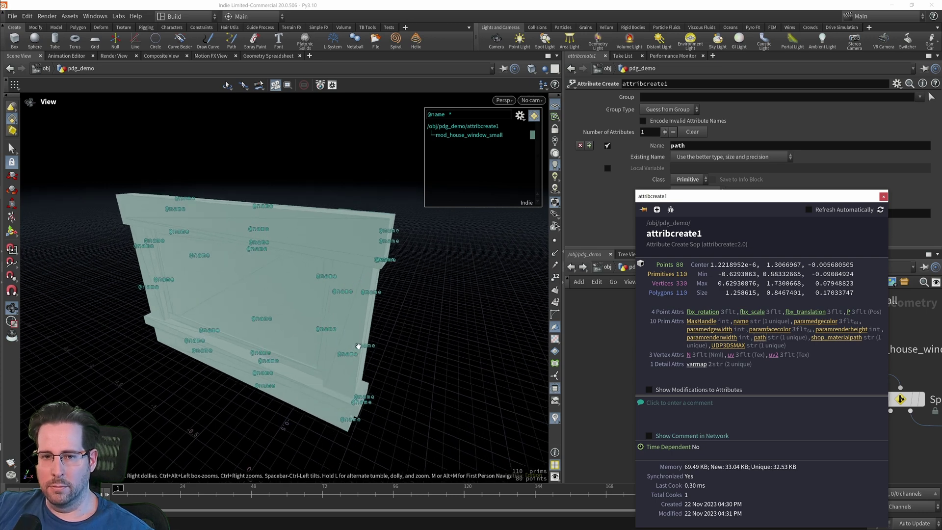
pyautogui.click(761, 339)
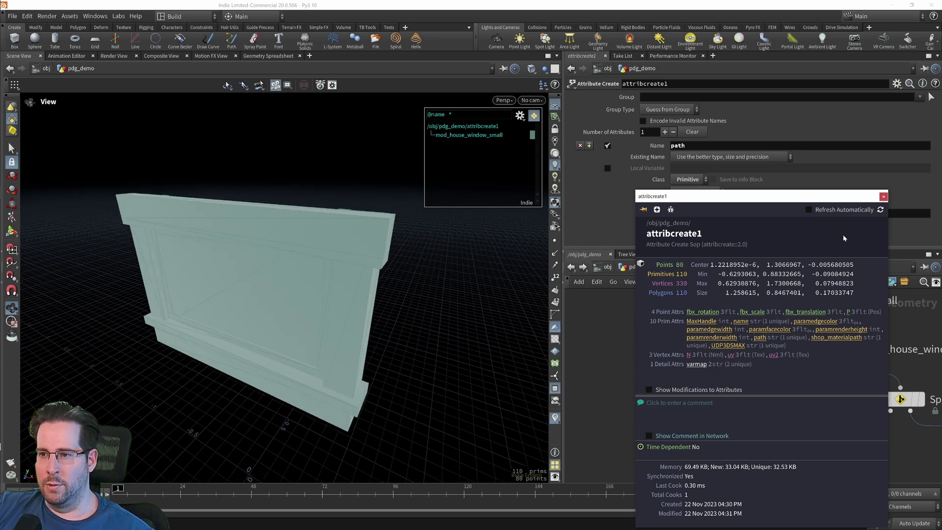
pyautogui.click(884, 197)
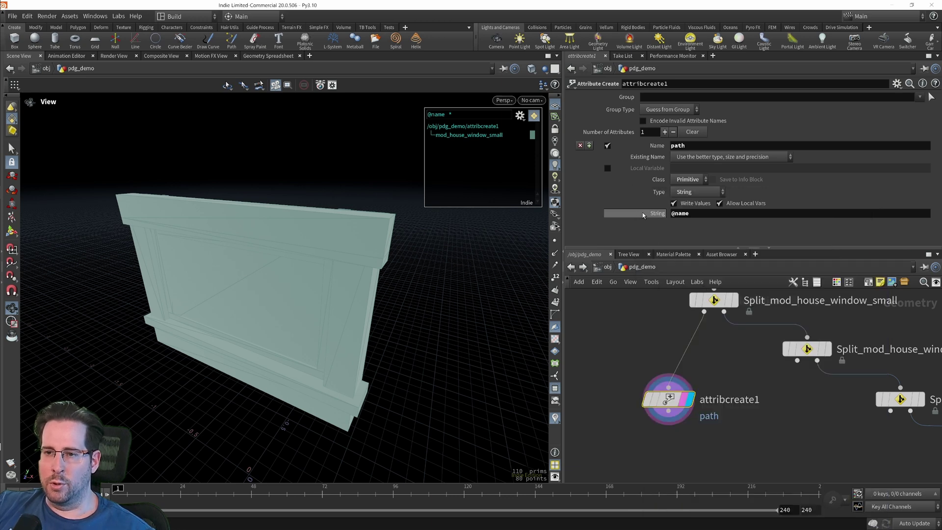
pyautogui.click(673, 214)
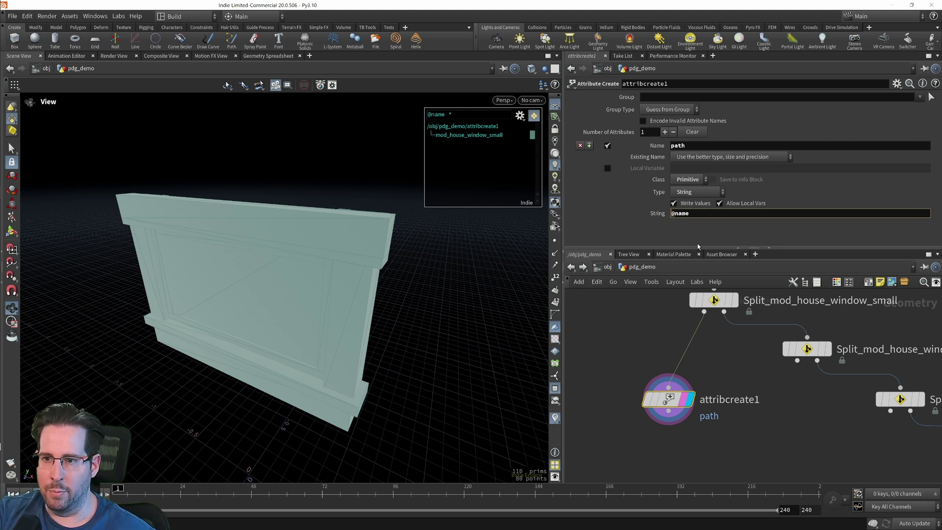
pyautogui.write('`')
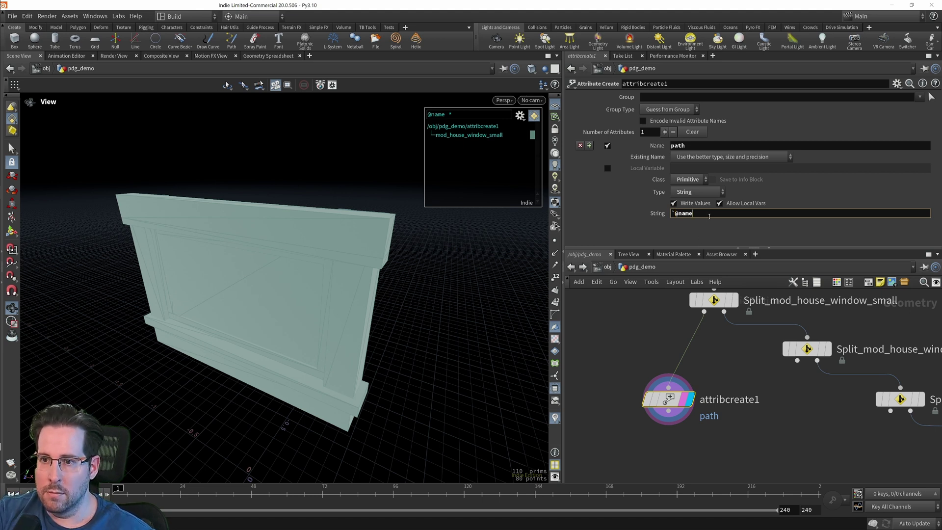
pyautogui.write('`')
pyautogui.press('Return')
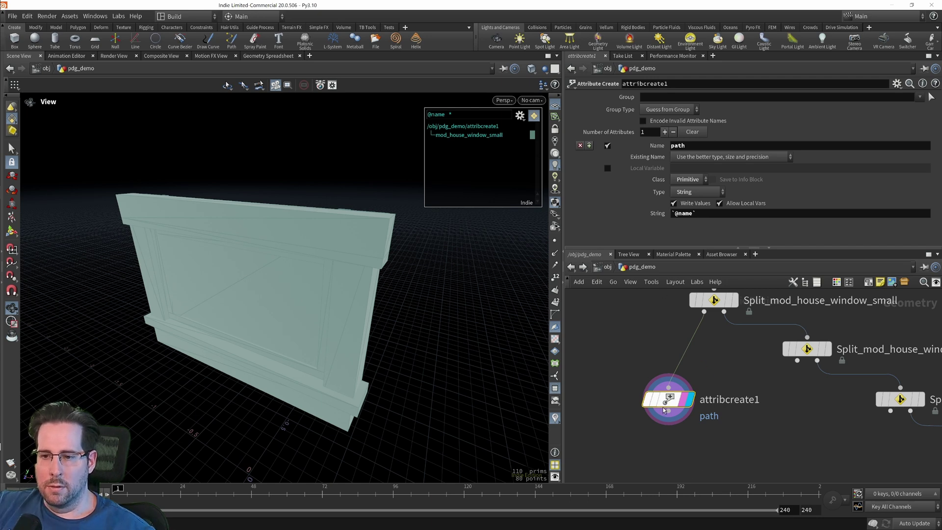
pyautogui.click(629, 399)
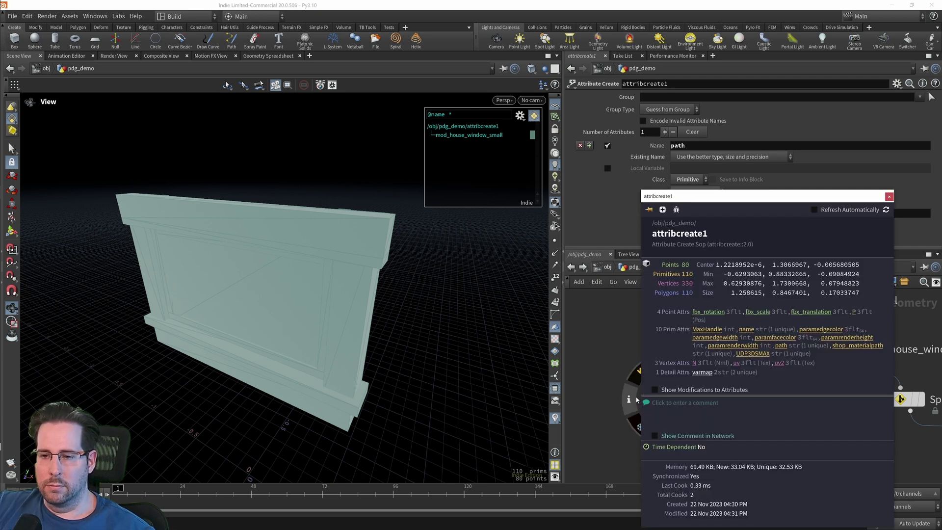
pyautogui.click(746, 330)
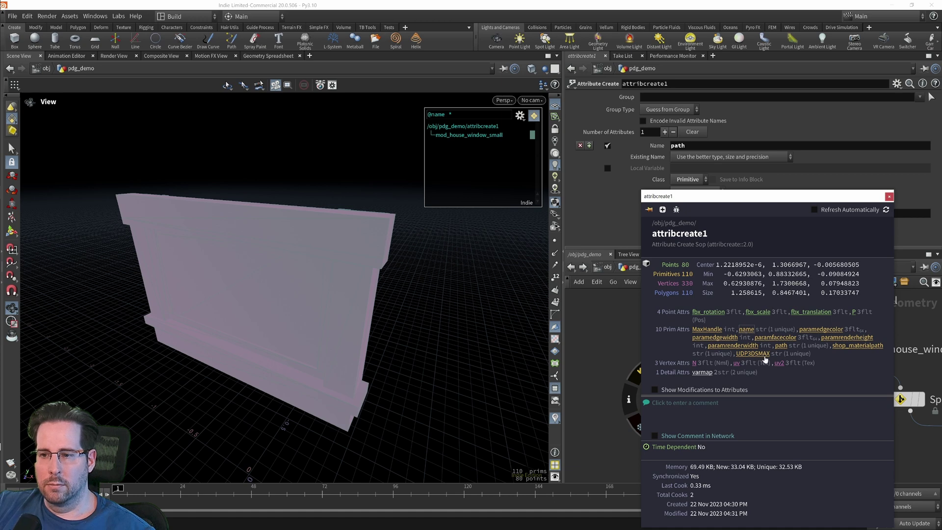
pyautogui.click(780, 346)
pyautogui.scroll(5, 354, 319)
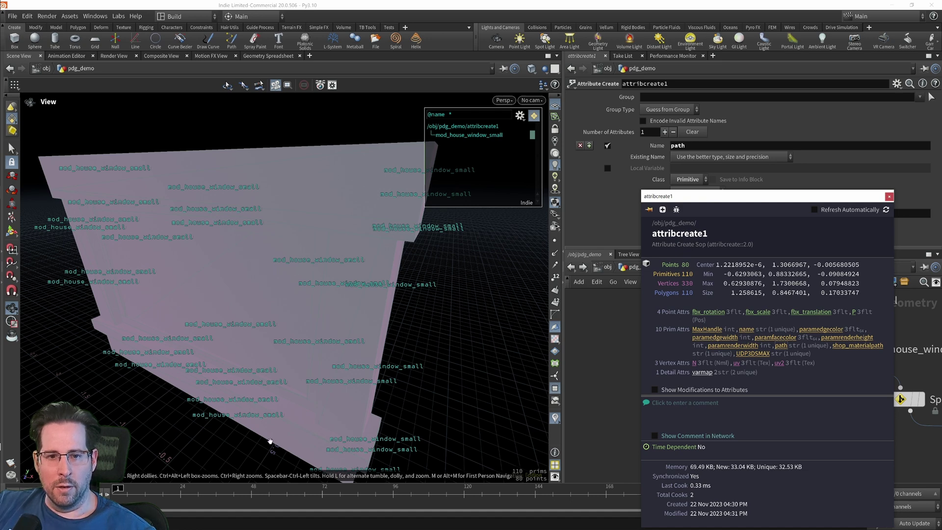
pyautogui.scroll(-8, 310, 295)
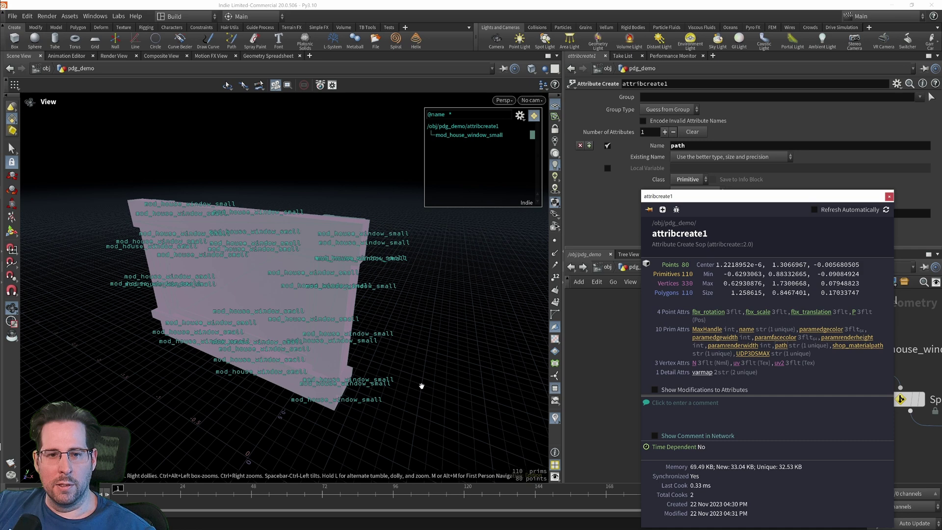
pyautogui.scroll(8, 346, 268)
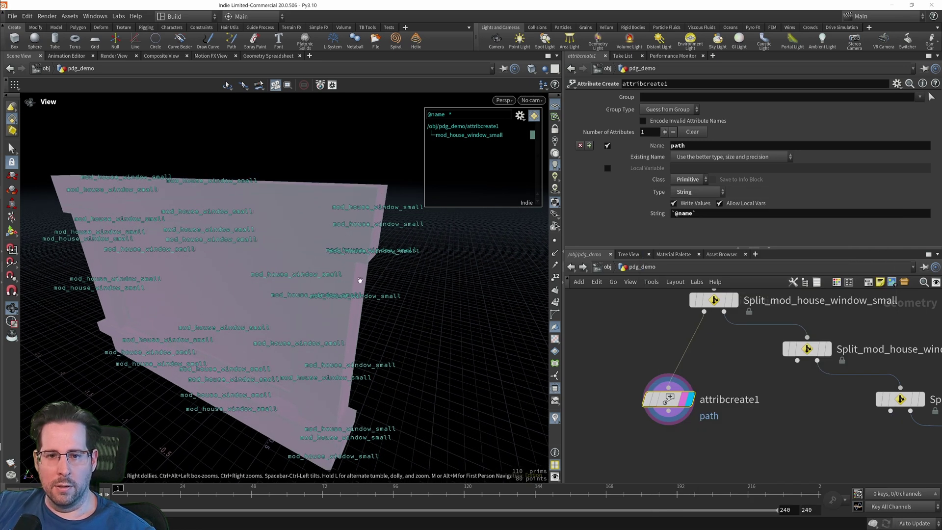
# Step: Duplicate attribcreate1 into five copies and disconnect their inputs
pyautogui.scroll(-2, 400, 323)
pyautogui.moveTo(669, 399); pyautogui.dragTo(622, 423)
pyautogui.scroll(-5, 746, 412)
pyautogui.scroll(3, 739, 400)
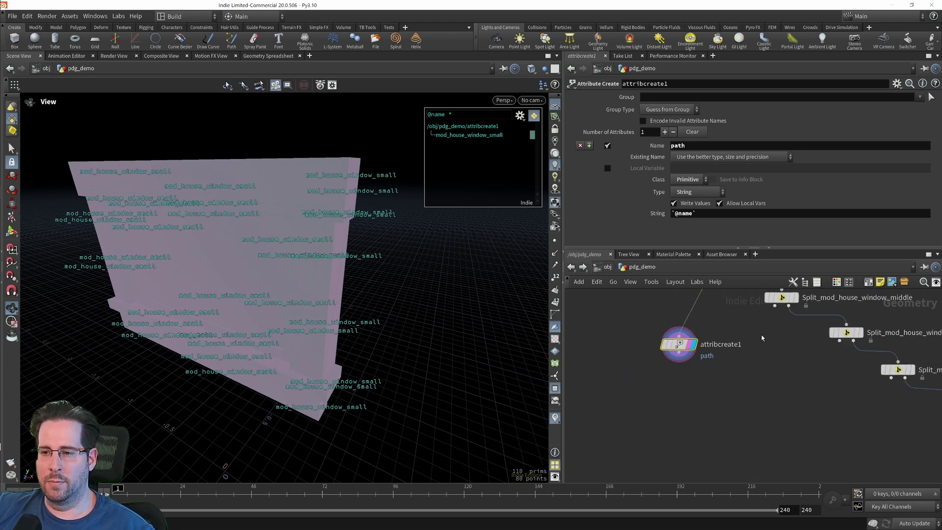
pyautogui.scroll(-3, 729, 387)
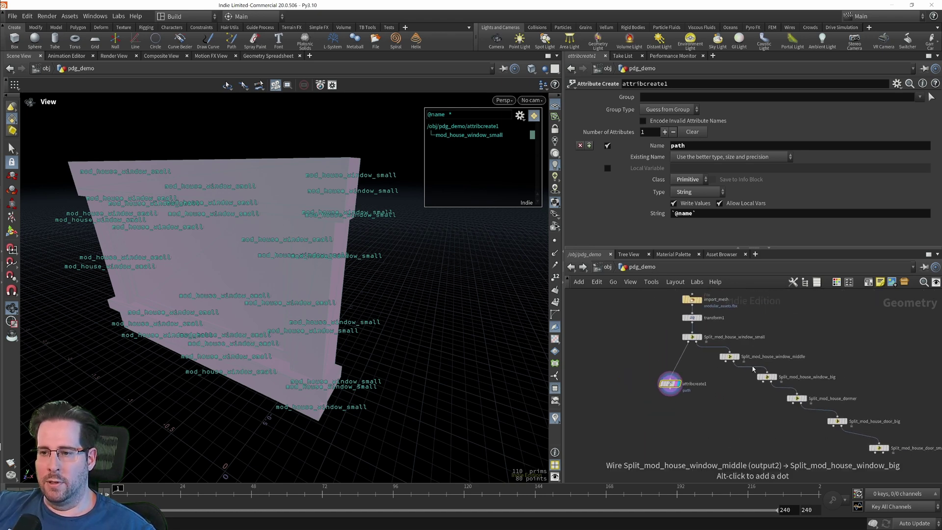
pyautogui.moveTo(698, 415); pyautogui.dragTo(738, 375, button='middle')
pyautogui.scroll(3, 726, 388)
pyautogui.scroll(-3, 738, 374)
pyautogui.scroll(3, 665, 410)
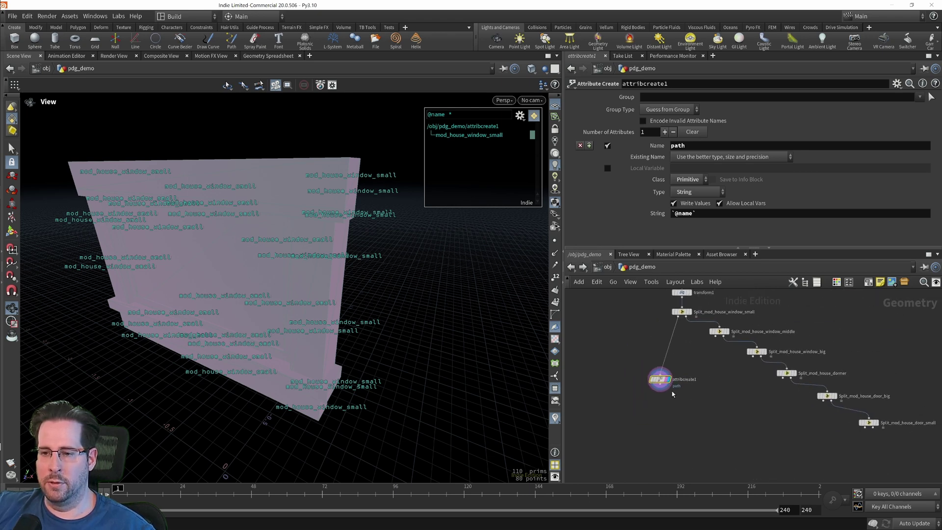
pyautogui.keyDown('alt'); pyautogui.moveTo(665, 406); pyautogui.dragTo(821, 447); pyautogui.keyUp('alt')
pyautogui.scroll(-3, 790, 407)
pyautogui.moveTo(767, 402); pyautogui.dragTo(772, 404)
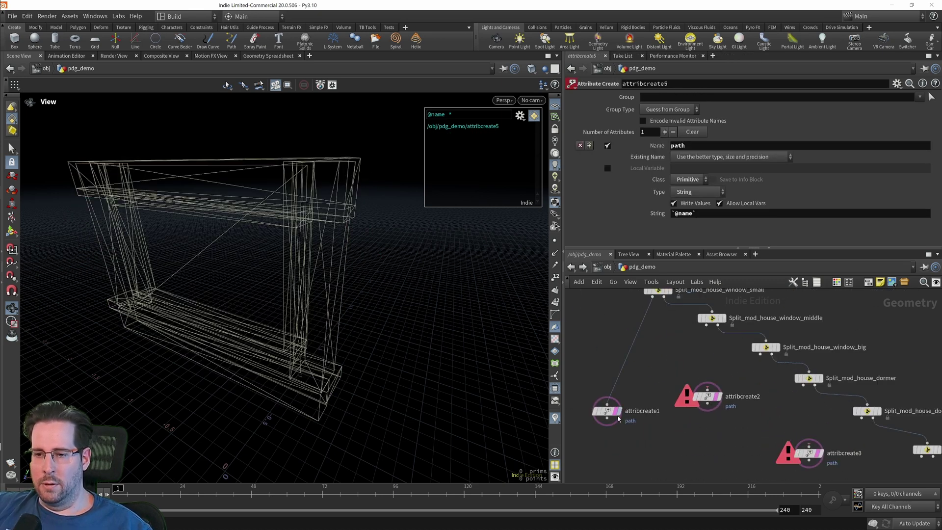
pyautogui.scroll(2, 653, 399)
# Step: Wire window_middle, window_big, dormer, door_big and door_small splits into attribcreate2–6
pyautogui.moveTo(653, 399); pyautogui.dragTo(640, 344, button='middle')
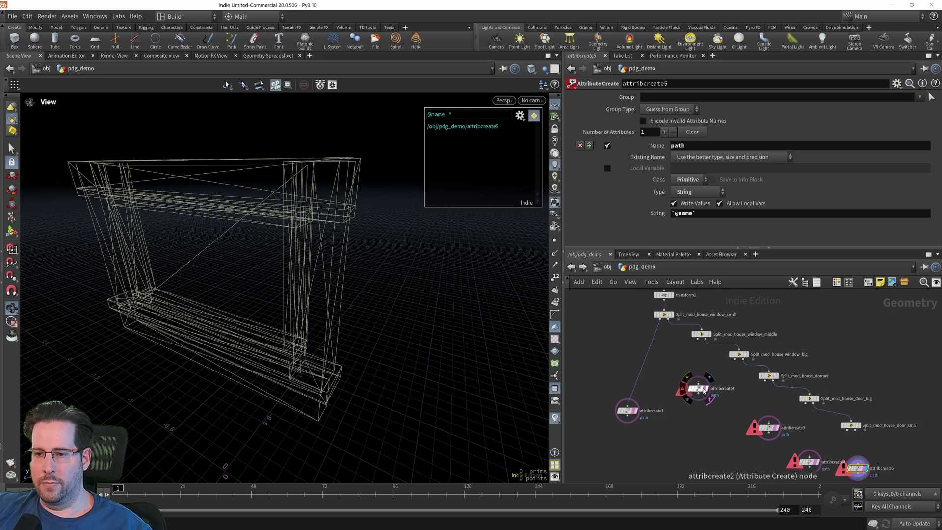
pyautogui.moveTo(695, 295); pyautogui.dragTo(685, 393)
pyautogui.moveTo(750, 325); pyautogui.dragTo(769, 410)
pyautogui.moveTo(769, 410); pyautogui.dragTo(697, 373, button='middle')
pyautogui.moveTo(702, 305); pyautogui.dragTo(713, 369)
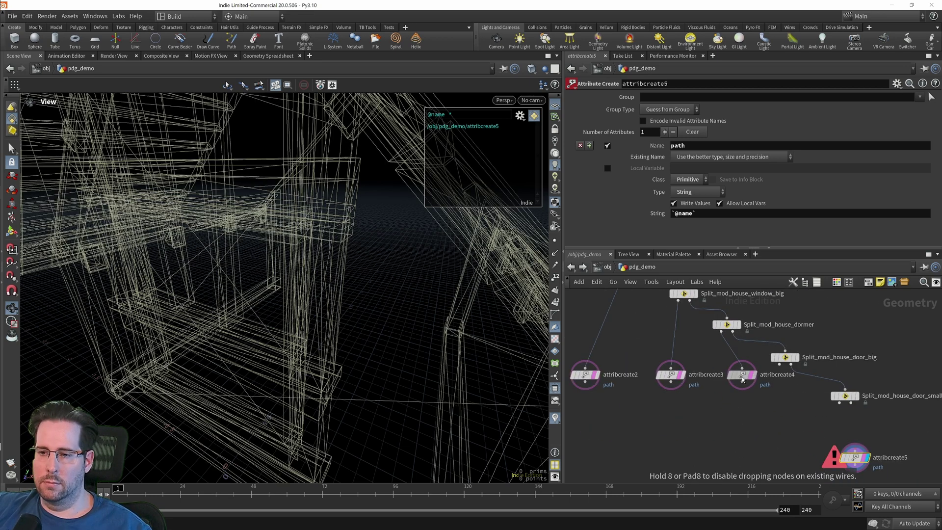
pyautogui.moveTo(759, 338); pyautogui.dragTo(835, 425)
pyautogui.scroll(-3, 785, 403)
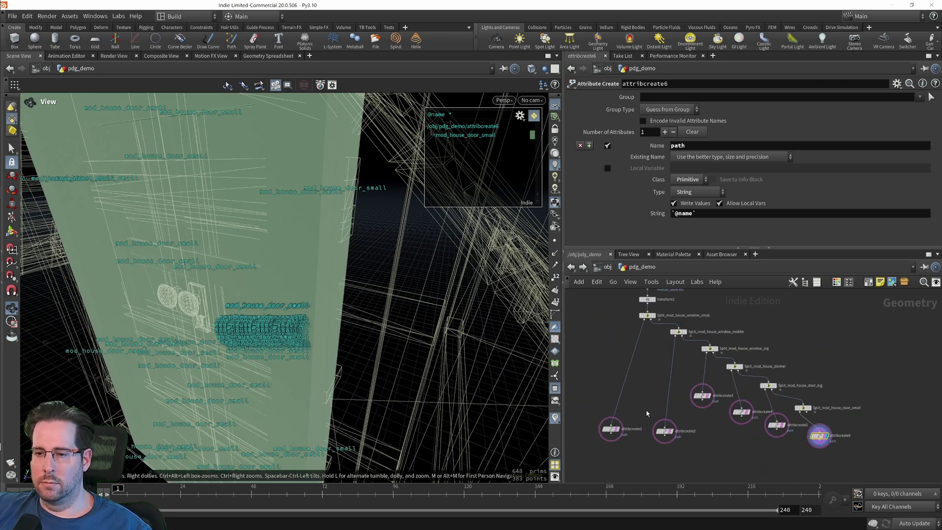
pyautogui.scroll(3, 653, 393)
pyautogui.click(685, 407)
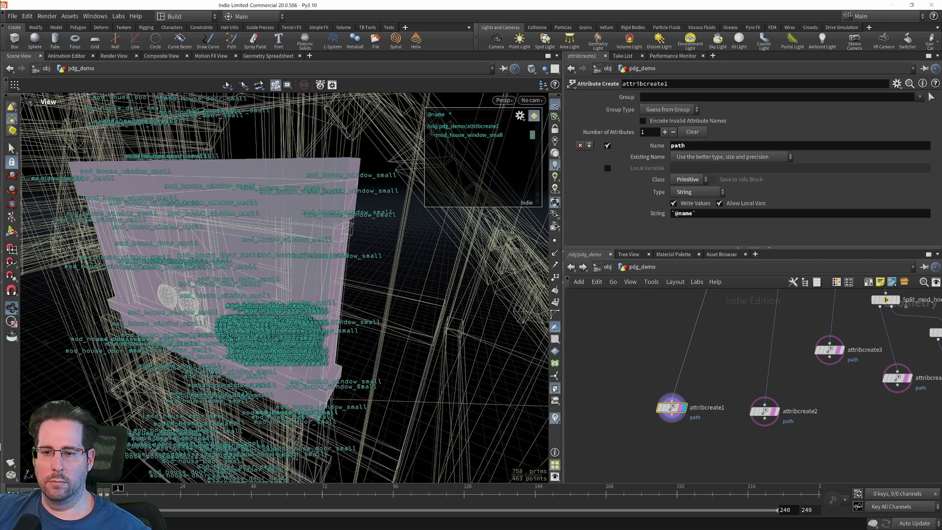
# Step: Align the six attribcreate nodes horizontally in one row
pyautogui.press('l')
pyautogui.moveTo(928, 393); pyautogui.dragTo(571, 444)
pyautogui.click(675, 282)
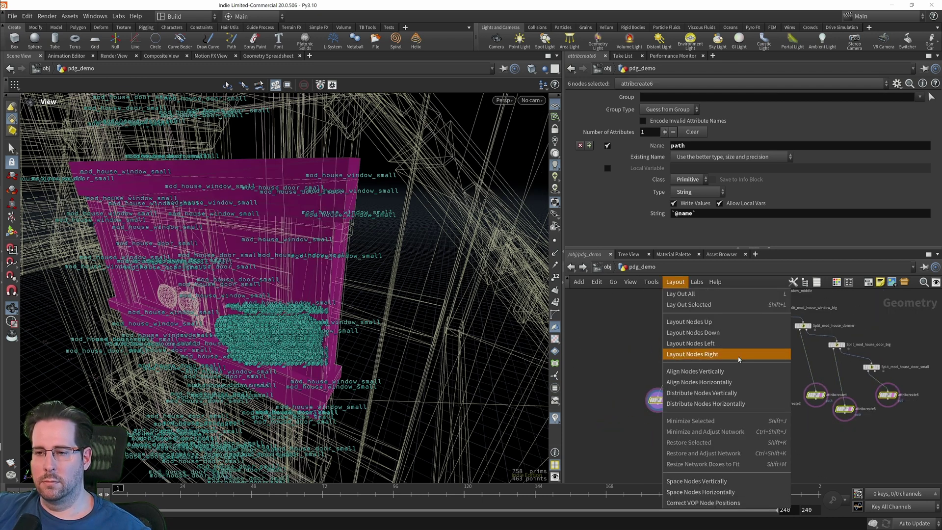
pyautogui.click(737, 381)
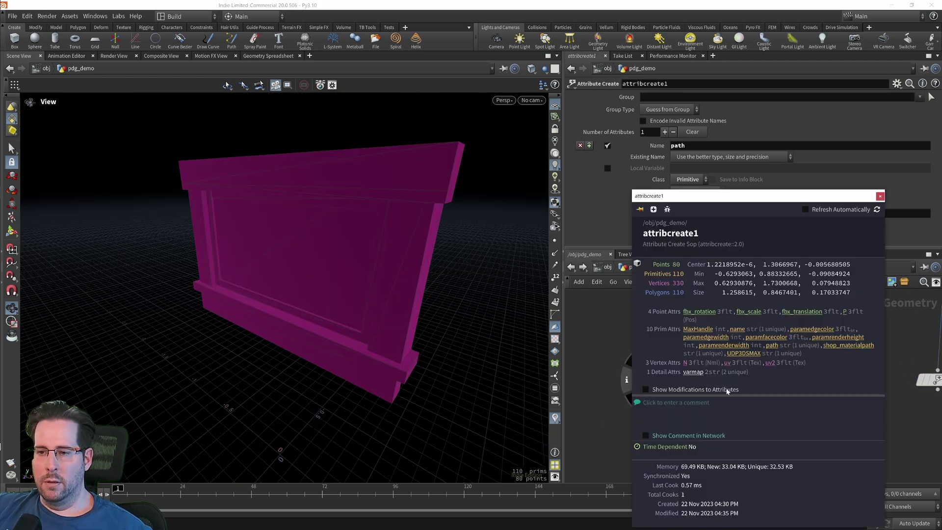
# Step: Check attribcreate1's info window for its name primitive attribute
pyautogui.click(627, 379)
pyautogui.click(737, 329)
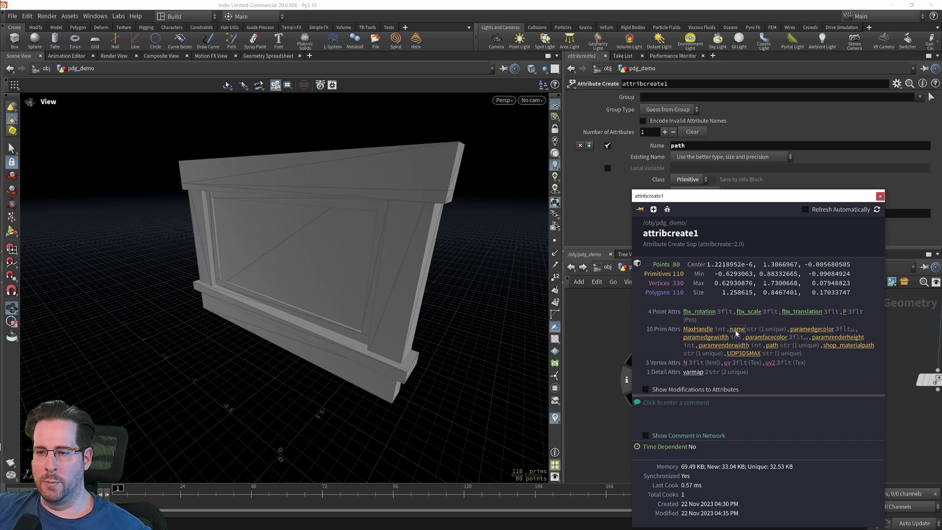
pyautogui.click(880, 196)
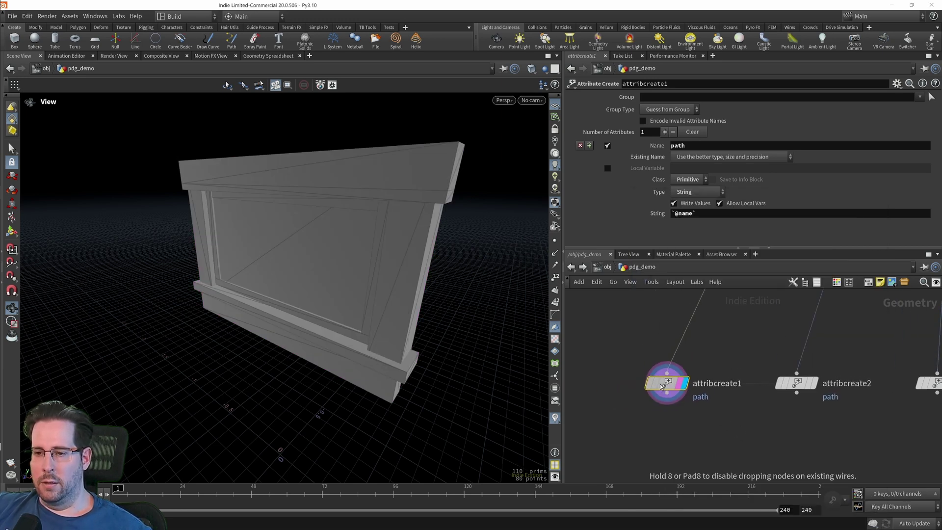
pyautogui.scroll(-3, 757, 359)
pyautogui.scroll(2, 751, 383)
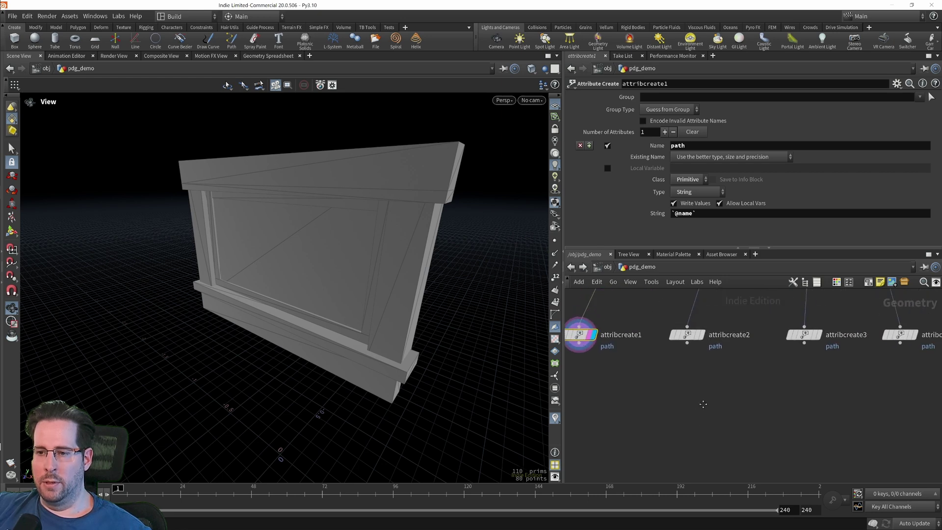
# Step: Add a switch1 node and wire all six attribcreate nodes into it
pyautogui.press('Tab')
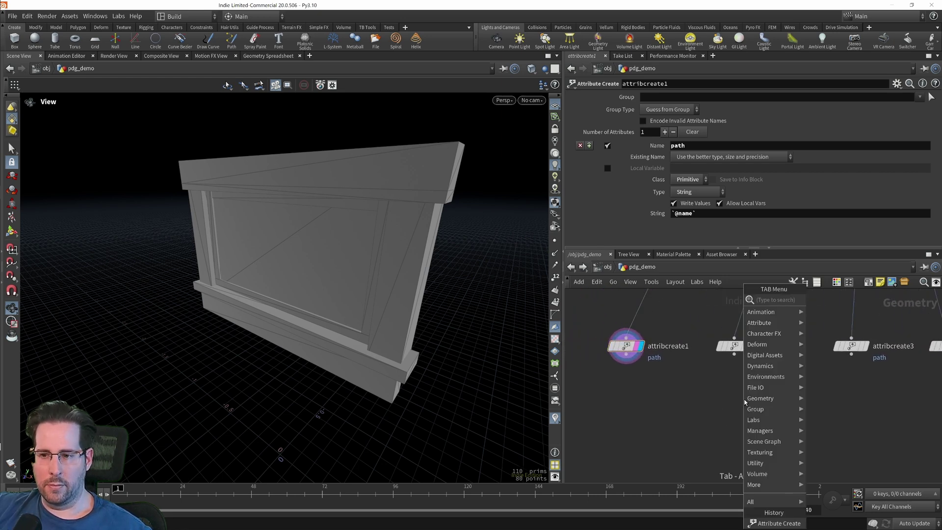
pyautogui.write('switch')
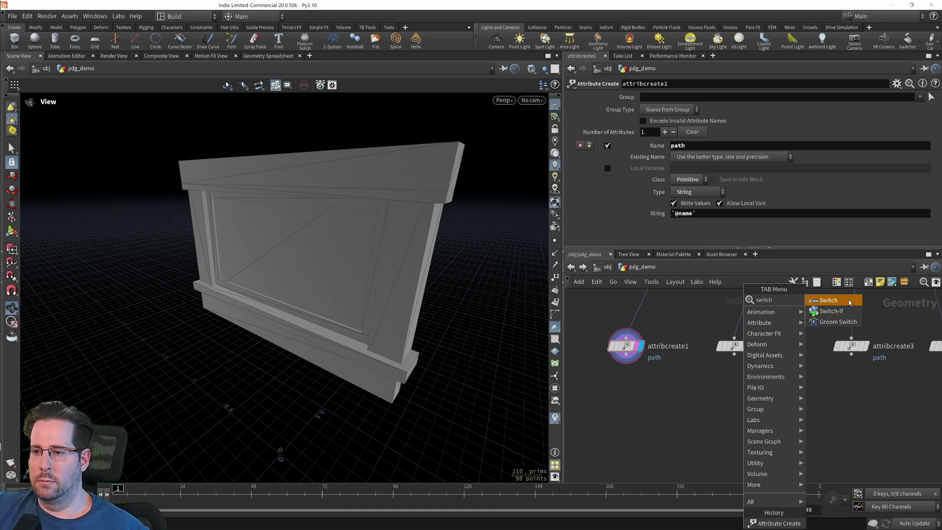
pyautogui.click(834, 301)
pyautogui.click(781, 436)
pyautogui.scroll(-3, 673, 407)
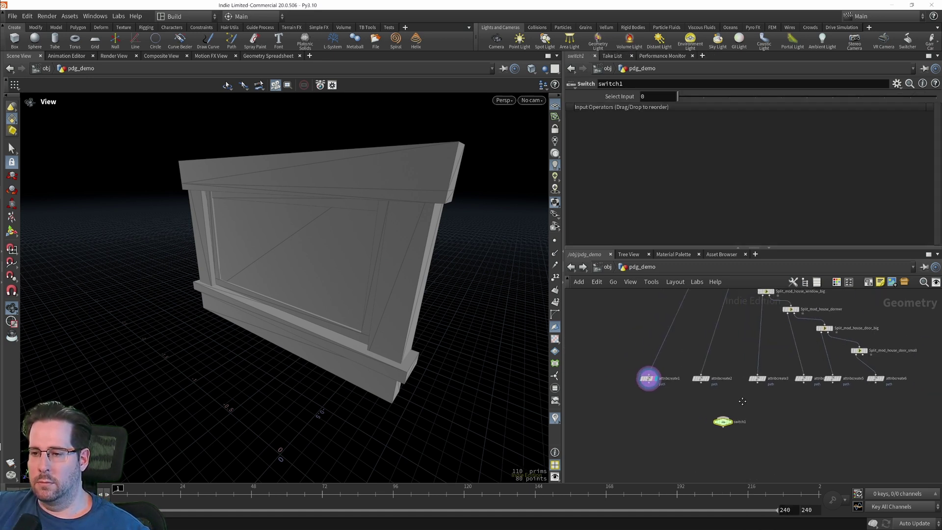
pyautogui.moveTo(911, 408); pyautogui.dragTo(627, 374)
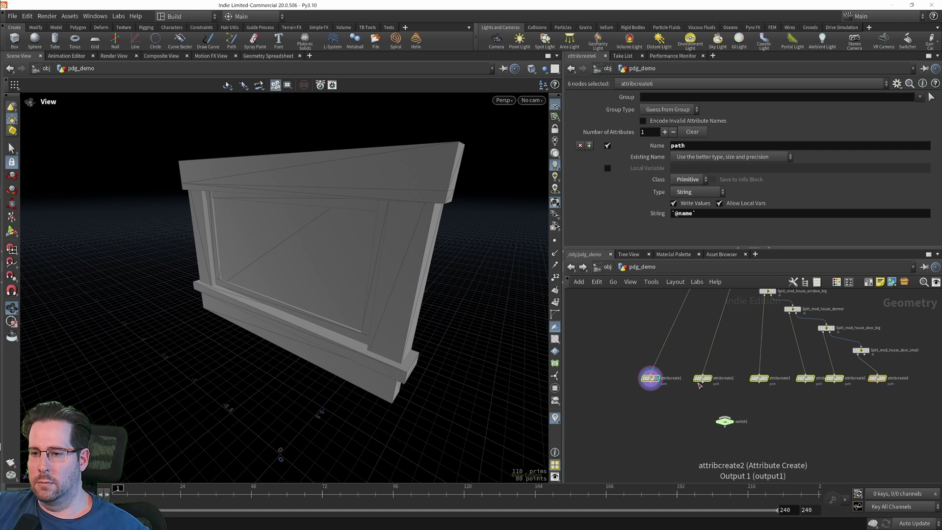
pyautogui.moveTo(703, 385); pyautogui.dragTo(725, 417)
# Step: Scrub switch1's Select Input to preview different house pieces
pyautogui.scroll(5, 726, 418)
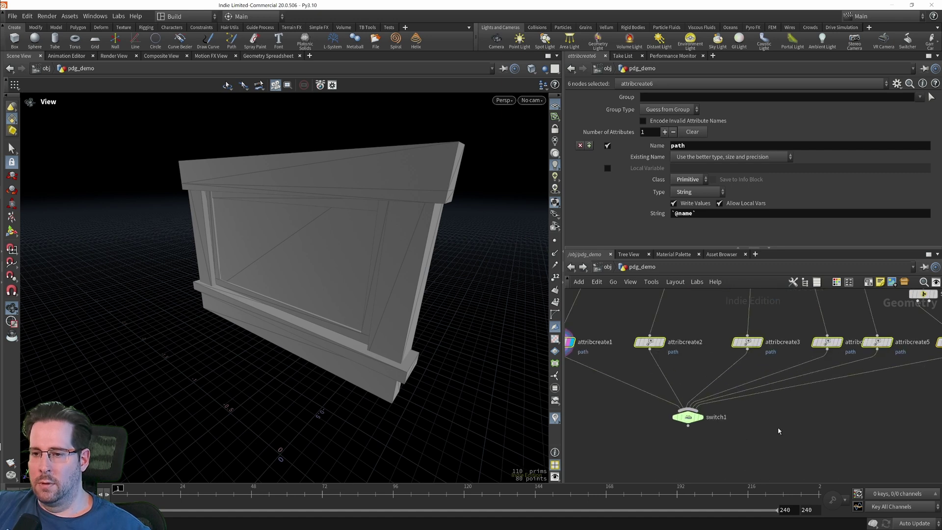
pyautogui.click(751, 403)
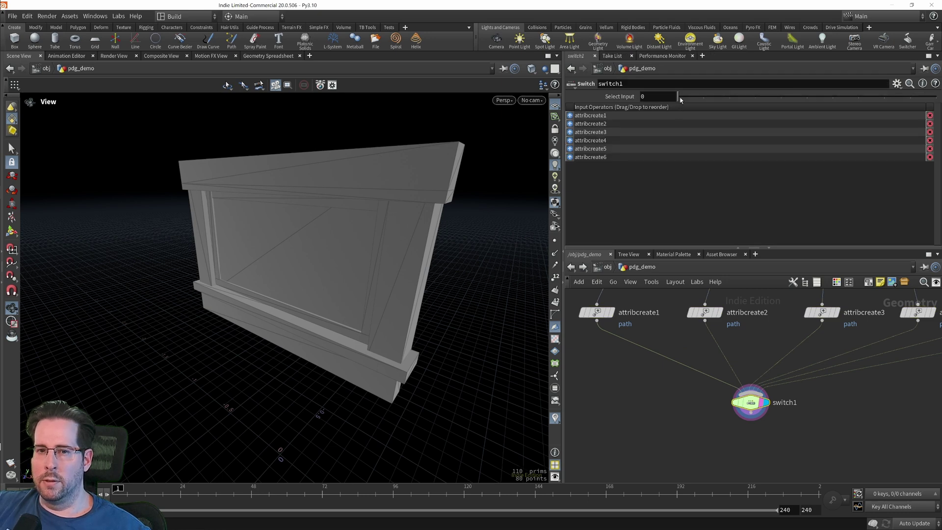
pyautogui.moveTo(680, 98); pyautogui.dragTo(730, 98)
pyautogui.moveTo(358, 257); pyautogui.dragTo(334, 282)
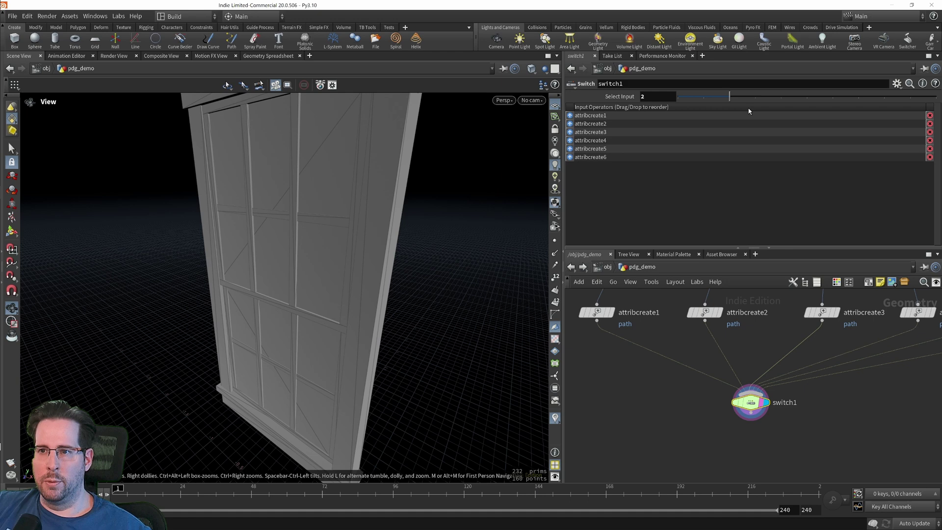
pyautogui.moveTo(730, 96); pyautogui.dragTo(686, 103)
pyautogui.moveTo(544, 193); pyautogui.dragTo(276, 314)
pyautogui.scroll(5, 305, 308)
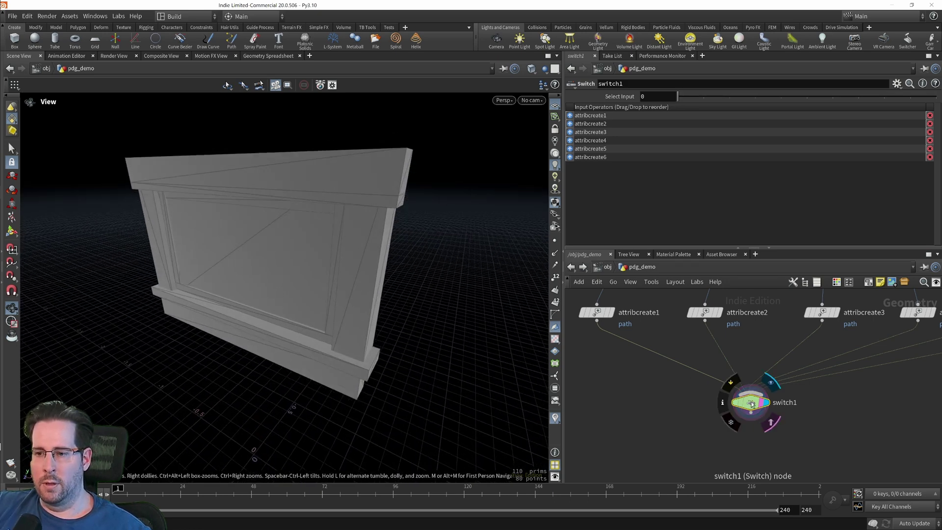
pyautogui.click(658, 98)
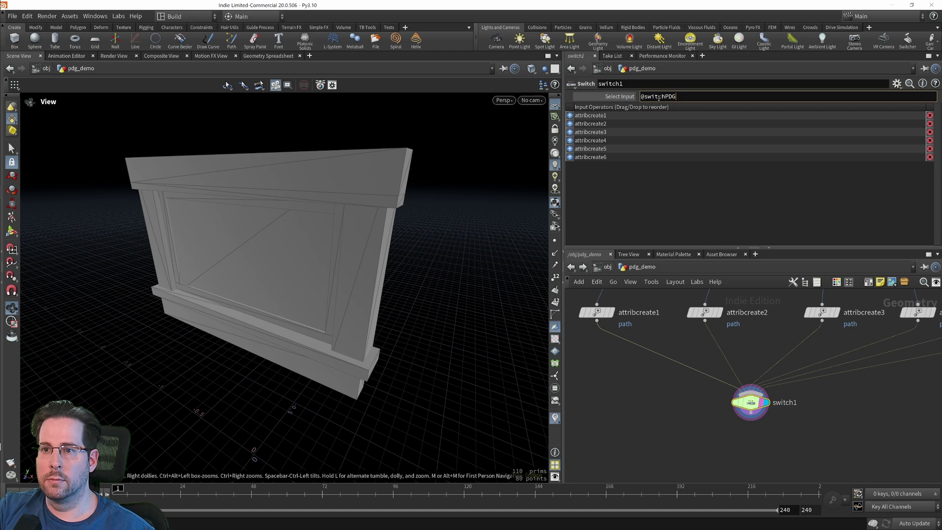
pyautogui.press('Return')
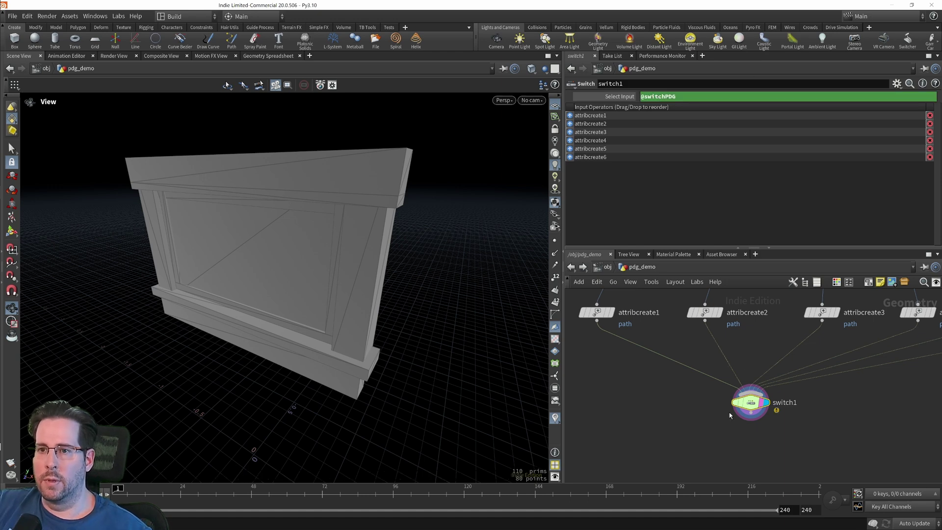
pyautogui.moveTo(730, 416); pyautogui.dragTo(671, 405, button='middle')
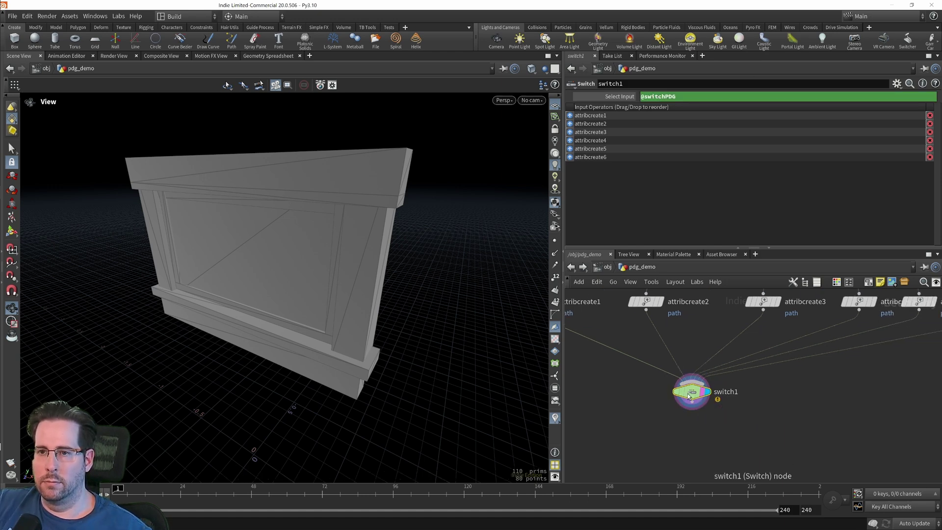
pyautogui.middleClick(663, 397)
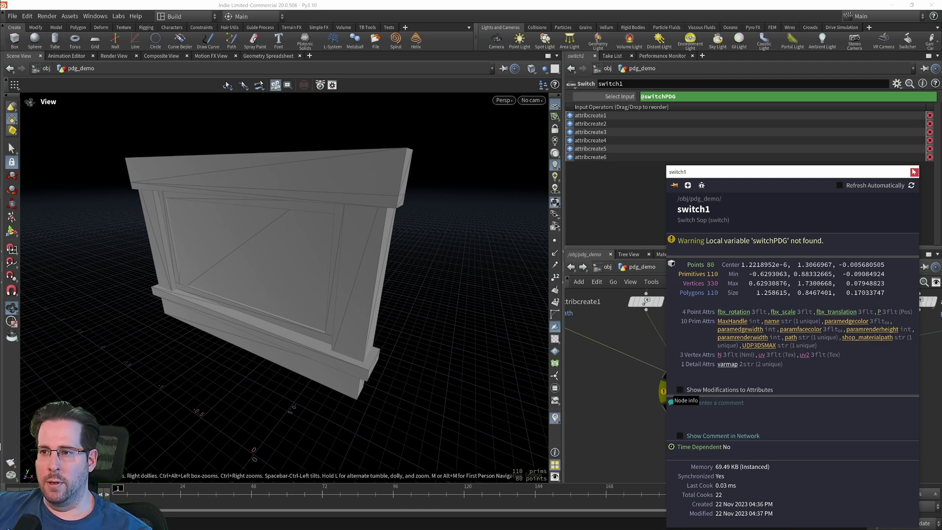
pyautogui.click(914, 172)
pyautogui.scroll(2, 748, 444)
pyautogui.scroll(-2, 751, 417)
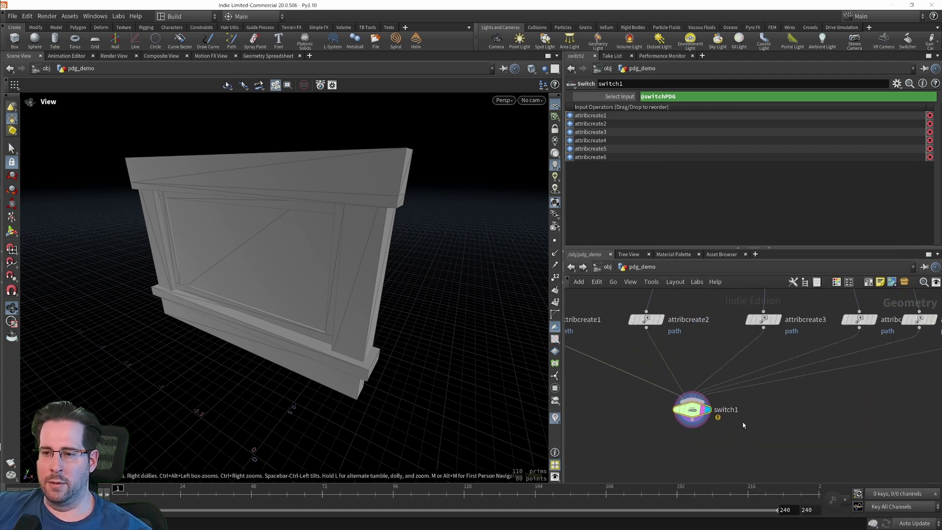
pyautogui.scroll(3, 757, 388)
pyautogui.scroll(-1, 757, 387)
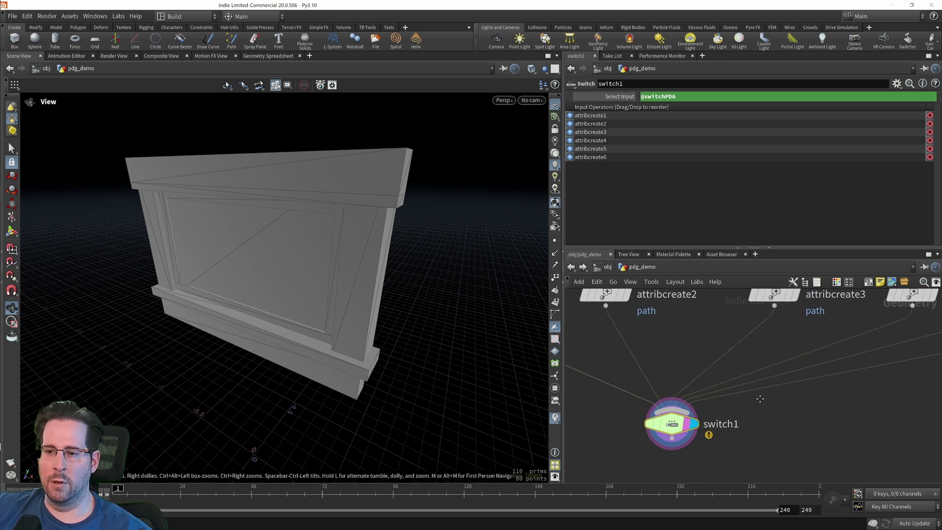
pyautogui.scroll(1, 767, 408)
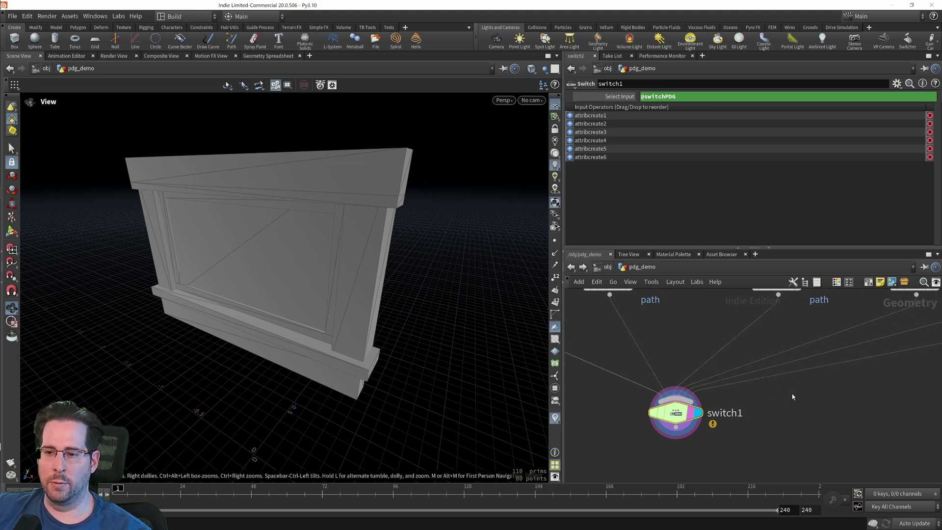
pyautogui.moveTo(707, 428); pyautogui.dragTo(749, 443, button='middle')
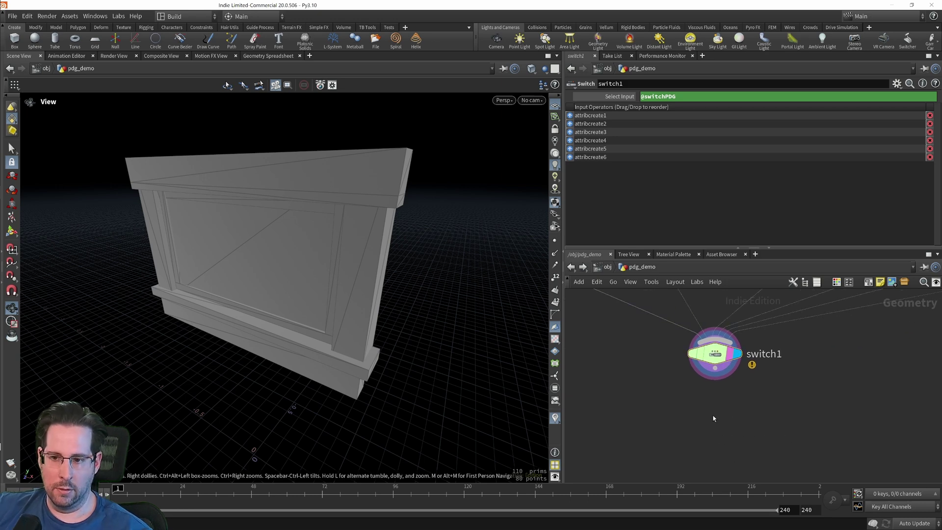
# Step: Add a Null node, null1, below switch1
pyautogui.press('Tab')
pyautogui.write('null')
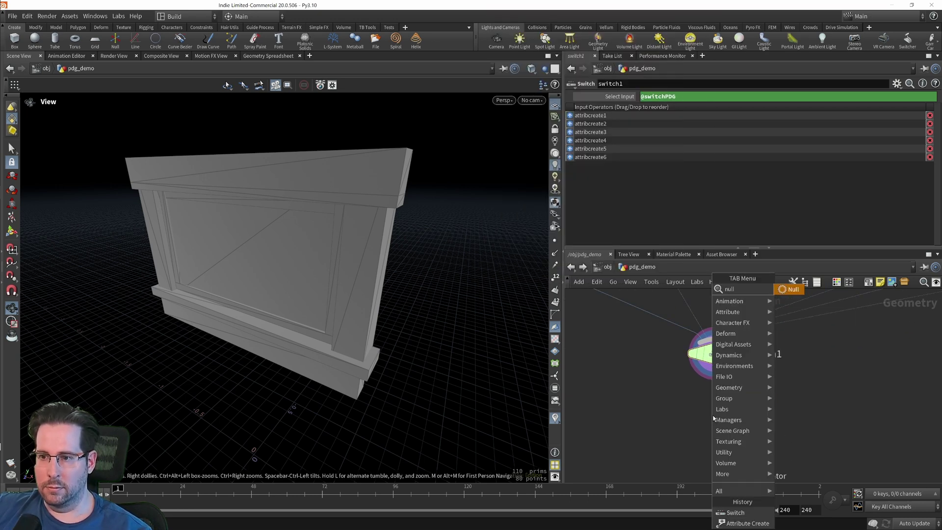
pyautogui.press('Return')
pyautogui.click(715, 445)
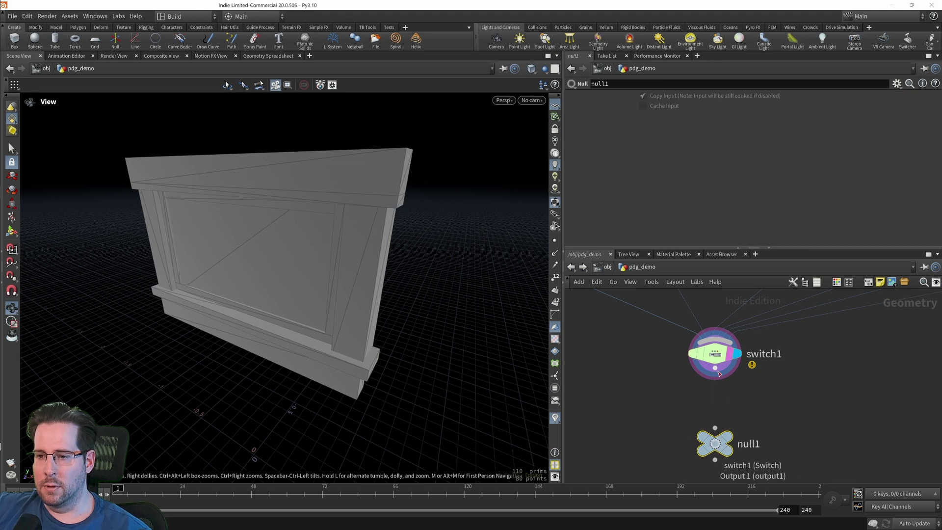
pyautogui.scroll(-3, 718, 443)
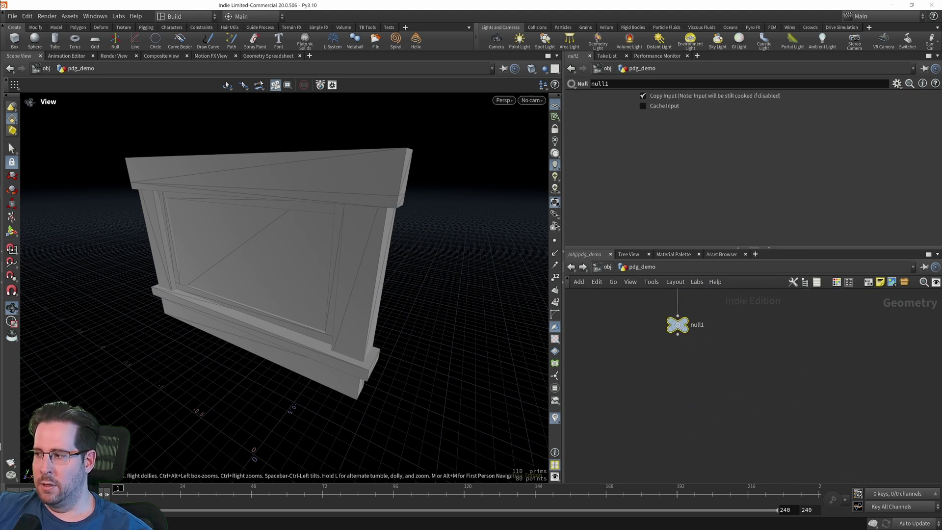
pyautogui.scroll(-2, 675, 415)
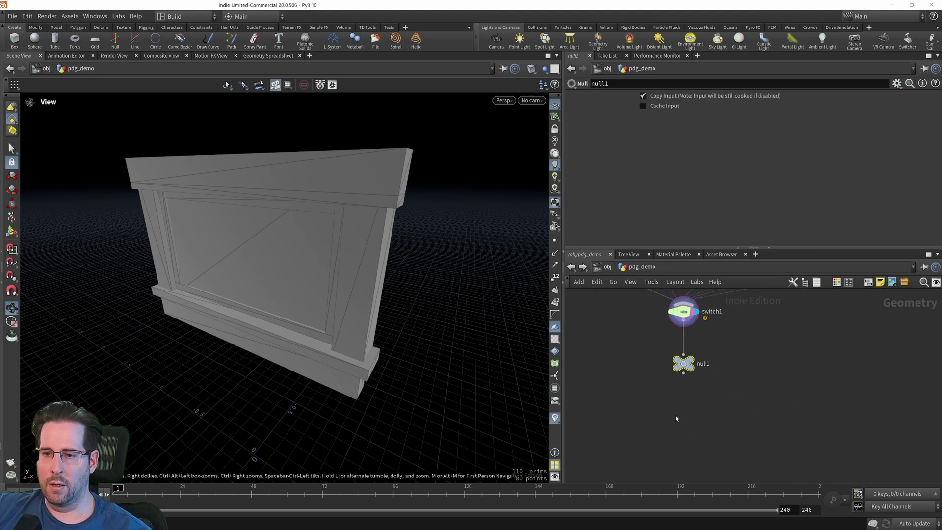
# Step: Add an ROP FBX Output node, rop_fbx1, below null1
pyautogui.press('Tab')
pyautogui.write('r')
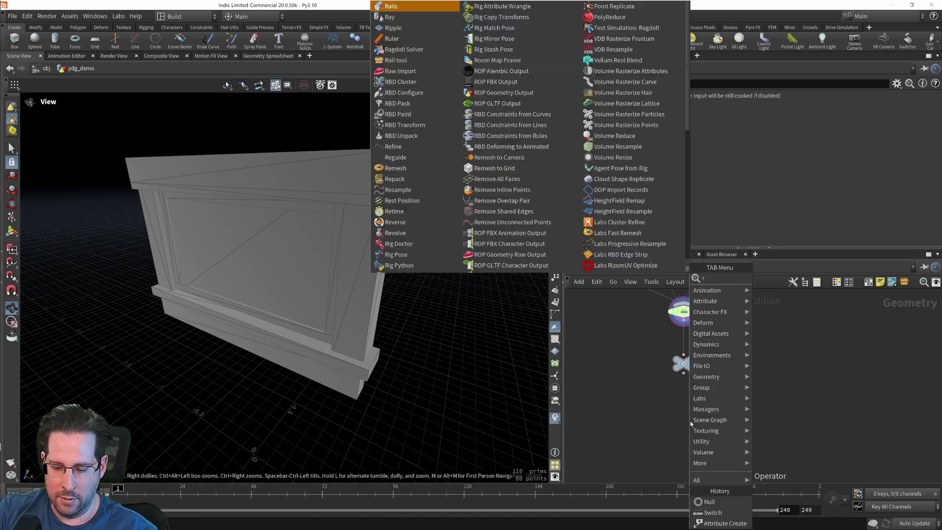
pyautogui.write('opf')
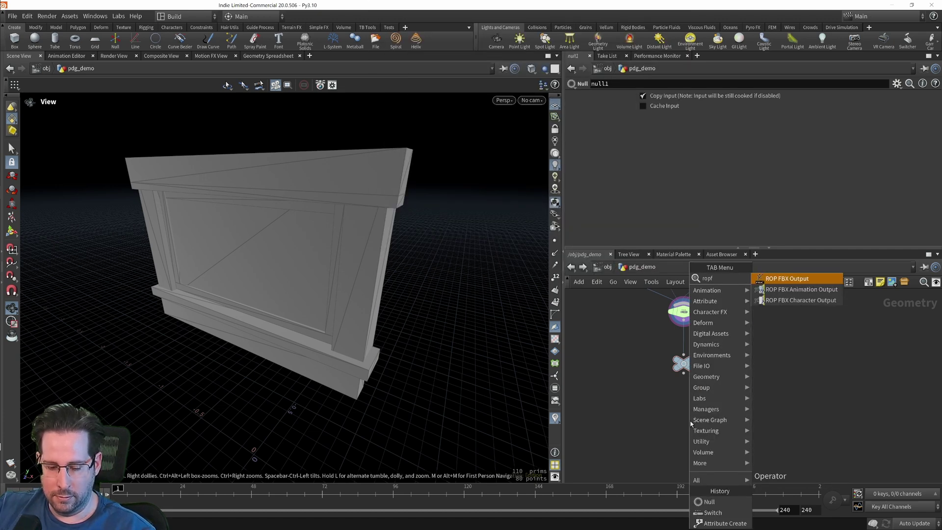
pyautogui.click(818, 279)
pyautogui.click(683, 411)
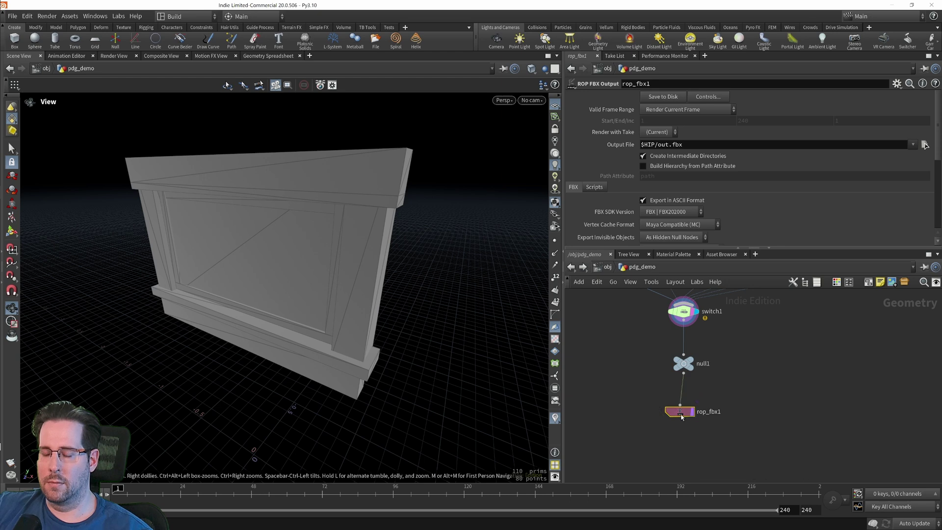
pyautogui.moveTo(672, 295); pyautogui.dragTo(785, 443, button='middle')
pyautogui.click(678, 413)
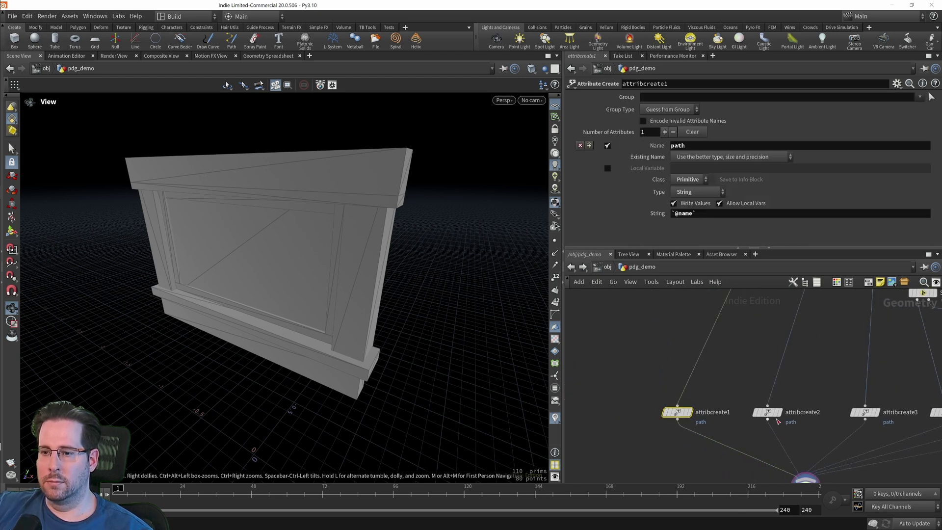
pyautogui.moveTo(662, 474); pyautogui.dragTo(577, 293, button='middle')
pyautogui.click(716, 379)
pyautogui.moveTo(725, 303); pyautogui.dragTo(768, 420, button='middle')
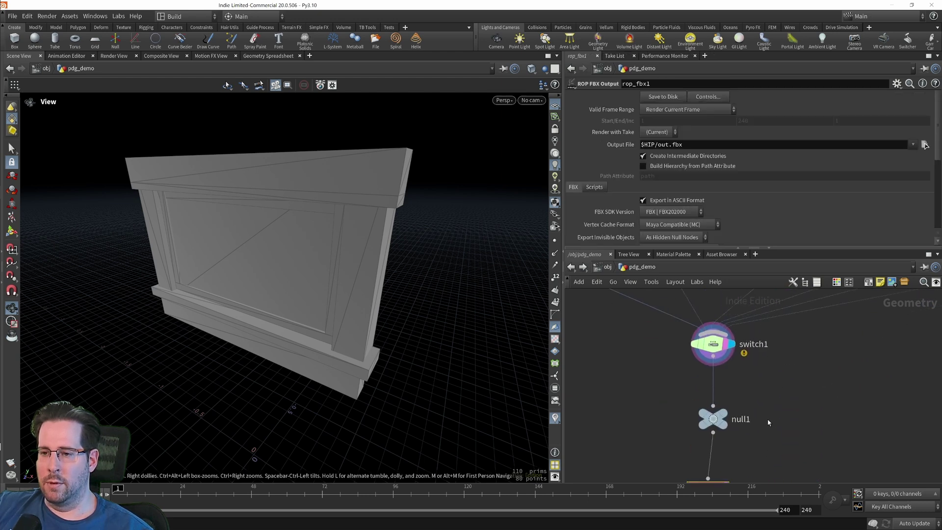
pyautogui.moveTo(633, 320); pyautogui.dragTo(682, 448, button='middle')
pyautogui.click(690, 423)
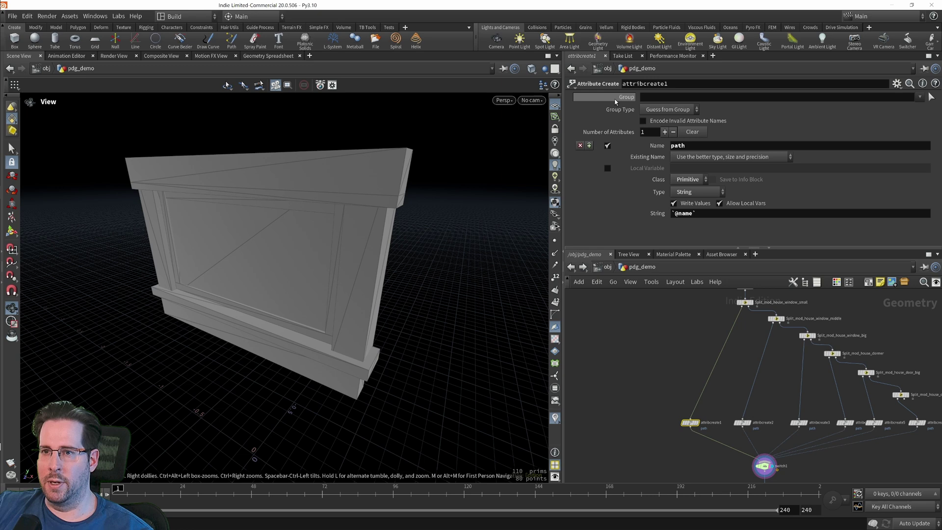
pyautogui.moveTo(692, 152); pyautogui.dragTo(666, 148)
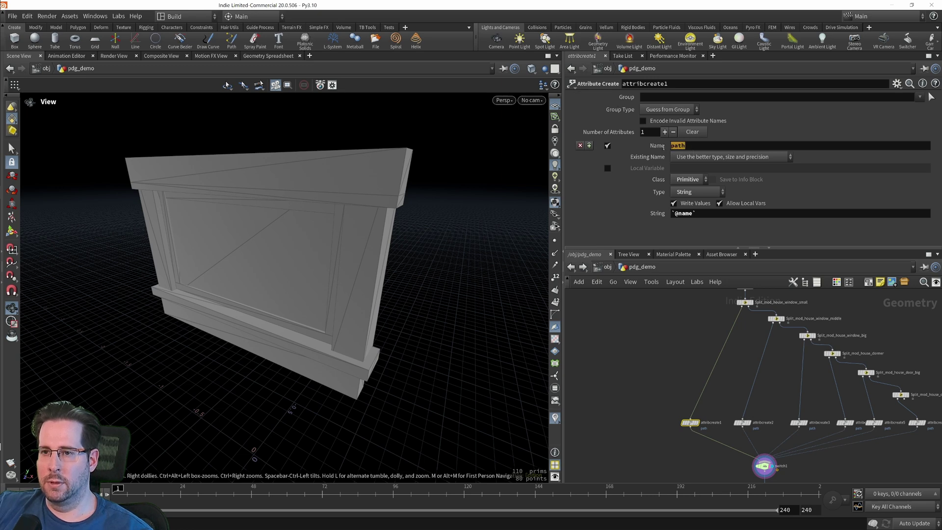
# Step: Bring rop_fbx1 back into view and show its FBX export parameters
pyautogui.moveTo(829, 432); pyautogui.dragTo(783, 341, button='middle')
pyautogui.moveTo(869, 461); pyautogui.dragTo(782, 295, button='middle')
pyautogui.scroll(2, 783, 350)
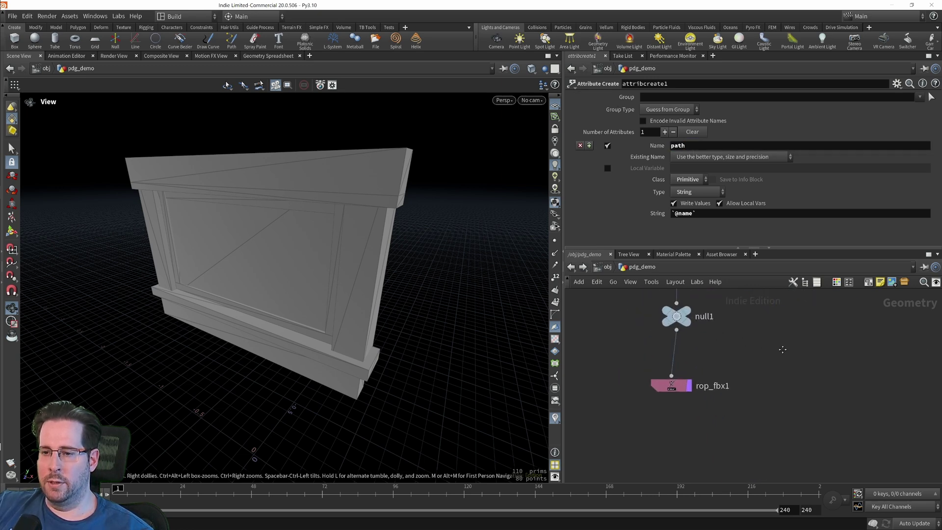
pyautogui.click(724, 387)
# Step: Enable Build Hierarchy from Path Attribute on rop_fbx1, with Path Attribute 'path'
pyautogui.scroll(1, 758, 369)
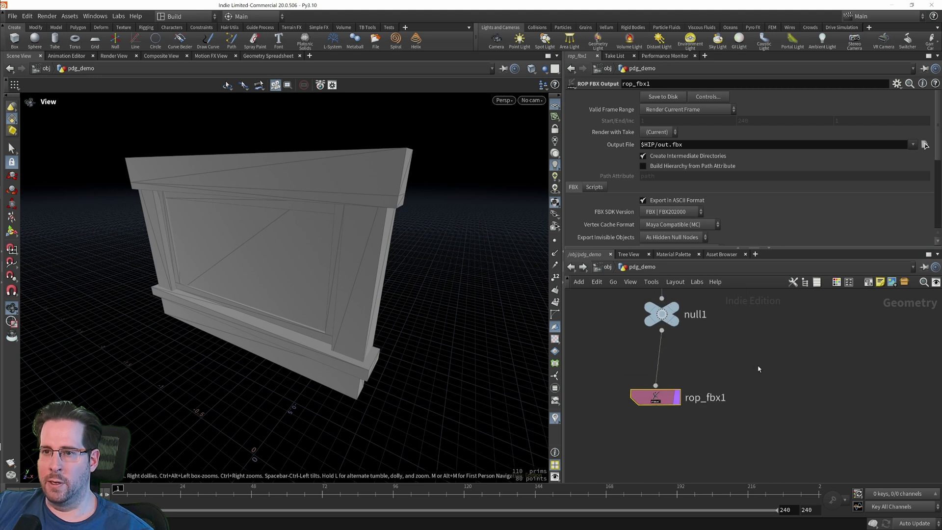
pyautogui.moveTo(759, 369); pyautogui.dragTo(813, 377, button='middle')
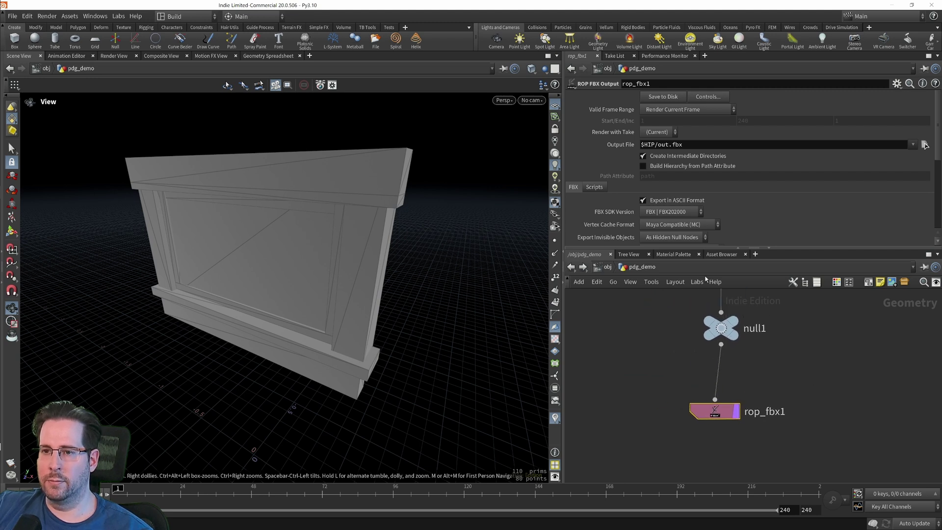
pyautogui.click(642, 166)
pyautogui.click(696, 178)
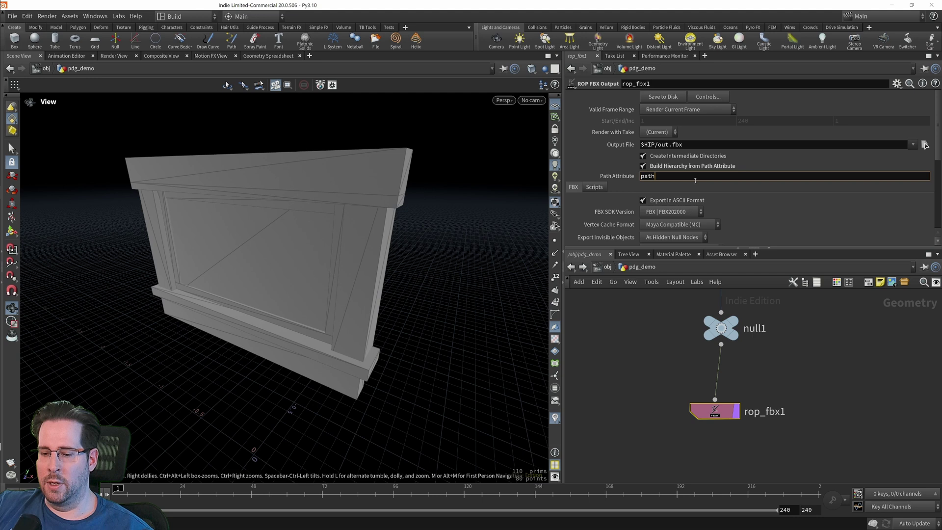
# Step: Return to the /obj level and centre the view on pdg_demo
pyautogui.moveTo(837, 382); pyautogui.dragTo(799, 361, button='middle')
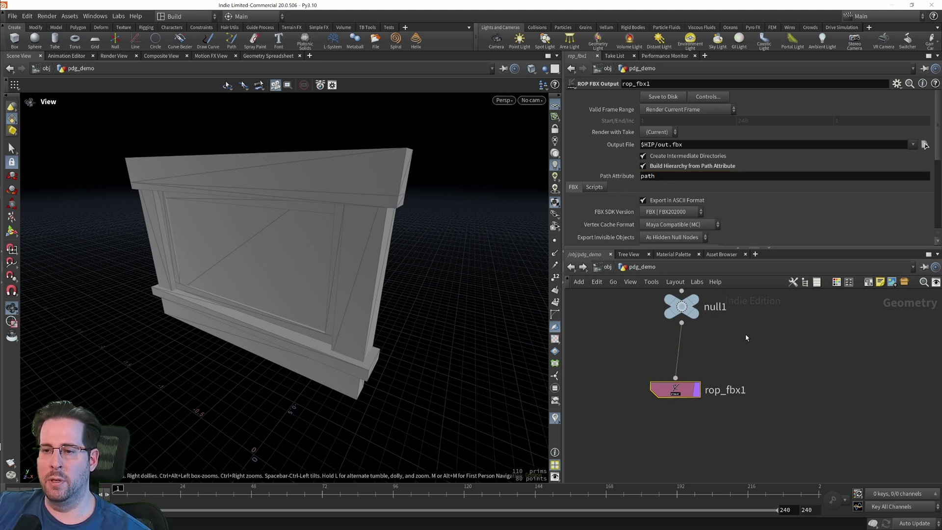
pyautogui.moveTo(784, 368); pyautogui.dragTo(782, 370, button='middle')
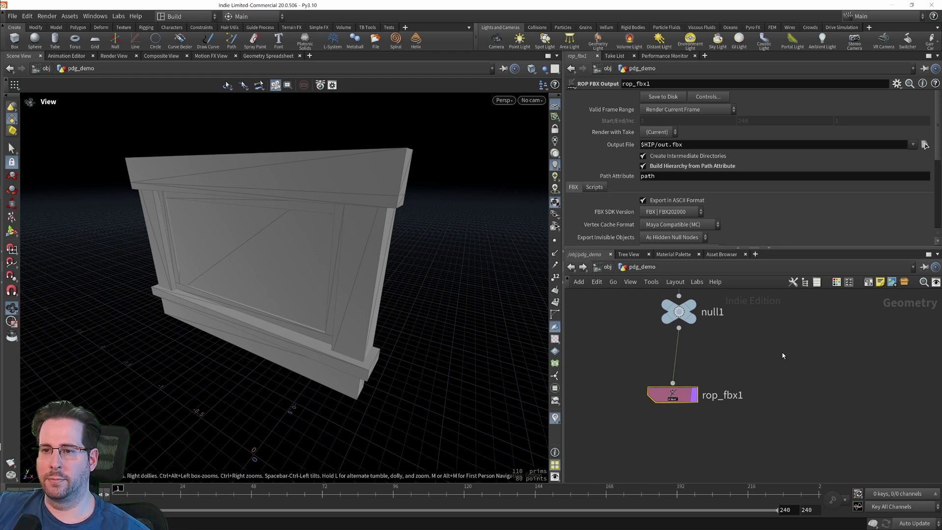
pyautogui.moveTo(782, 354); pyautogui.dragTo(776, 348, button='middle')
pyautogui.click(608, 267)
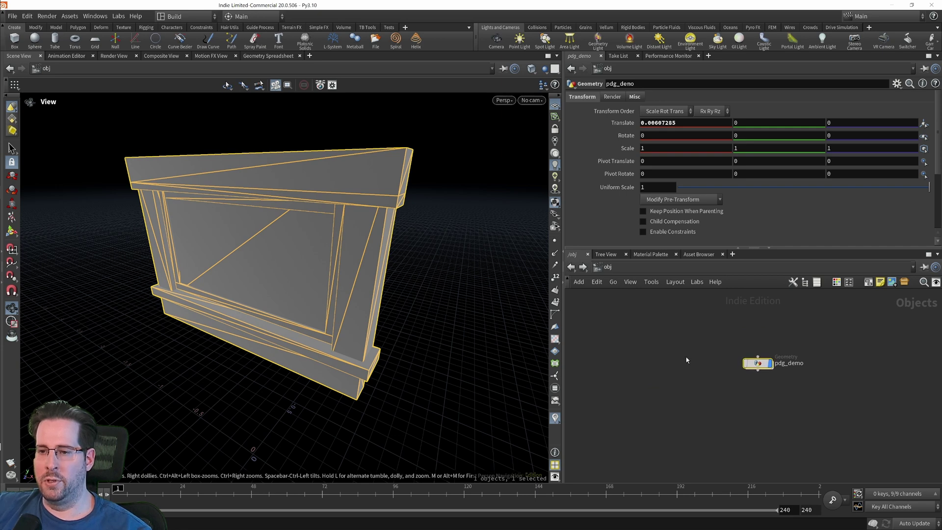
pyautogui.moveTo(687, 357); pyautogui.dragTo(654, 359, button='middle')
pyautogui.scroll(3, 652, 358)
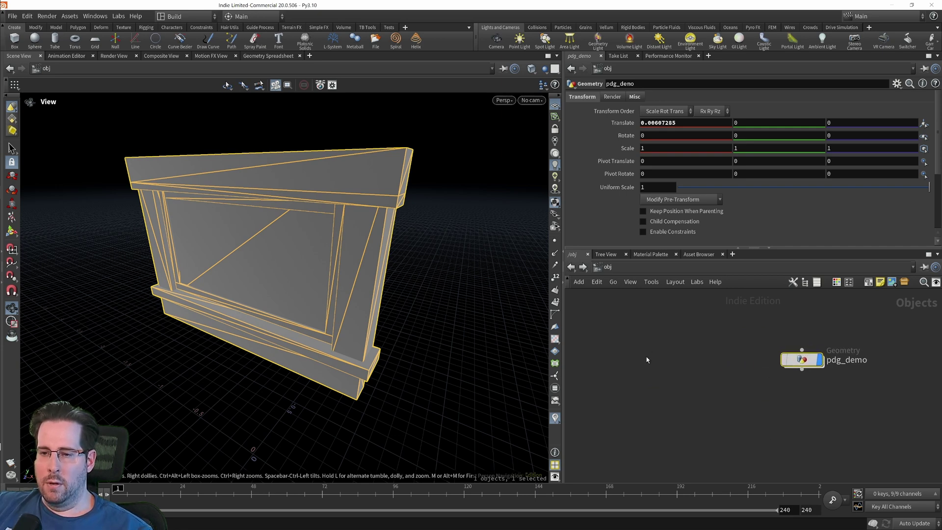
# Step: Create a TOP Network node, topnet1, beside pdg_demo and dive inside it
pyautogui.click(647, 360)
pyautogui.press('t')
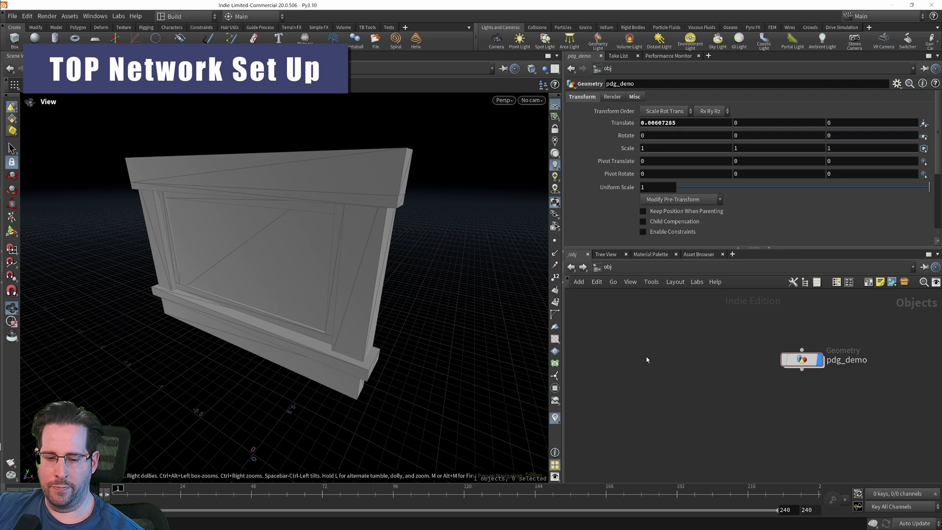
pyautogui.press('Tab')
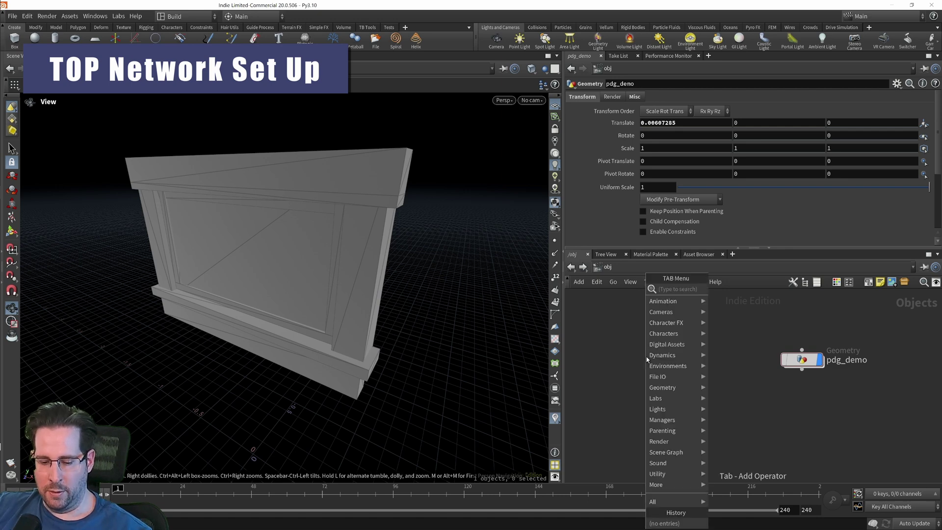
pyautogui.write('top')
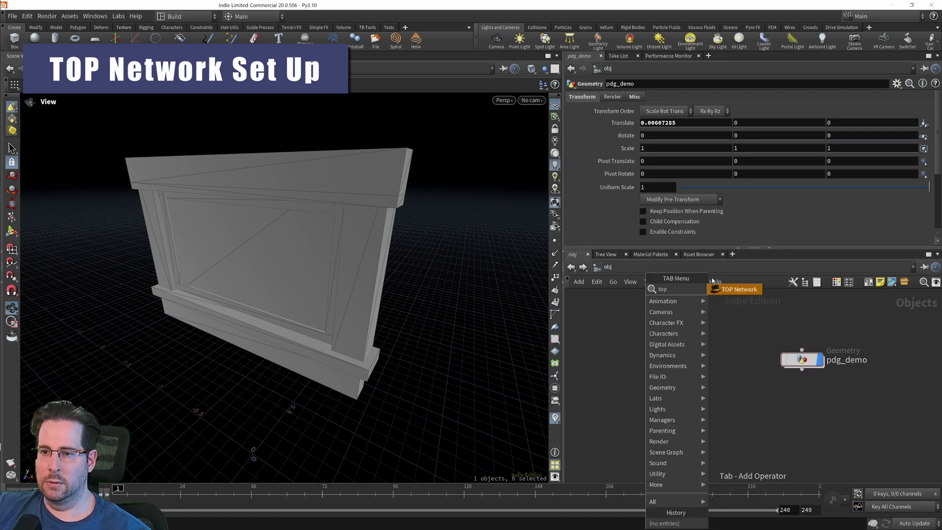
pyautogui.press('Return')
pyautogui.click(645, 358)
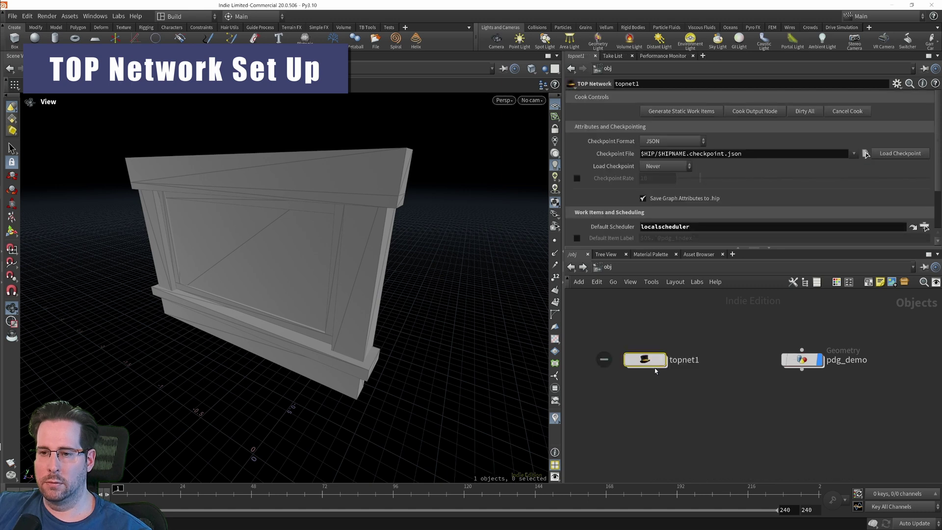
pyautogui.doubleClick(651, 363)
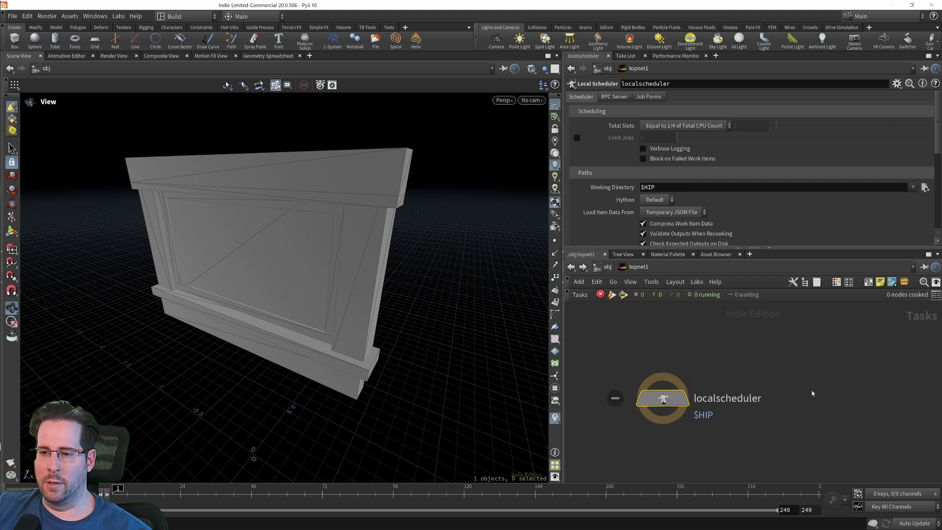
# Step: Set localscheduler's Total Slots to Equal to CPU Count Less One
pyautogui.click(758, 350)
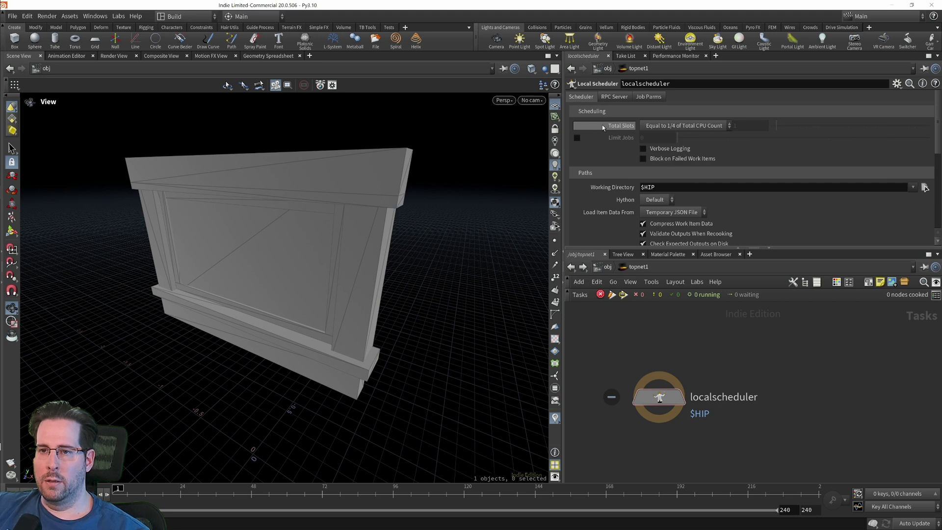
pyautogui.click(665, 126)
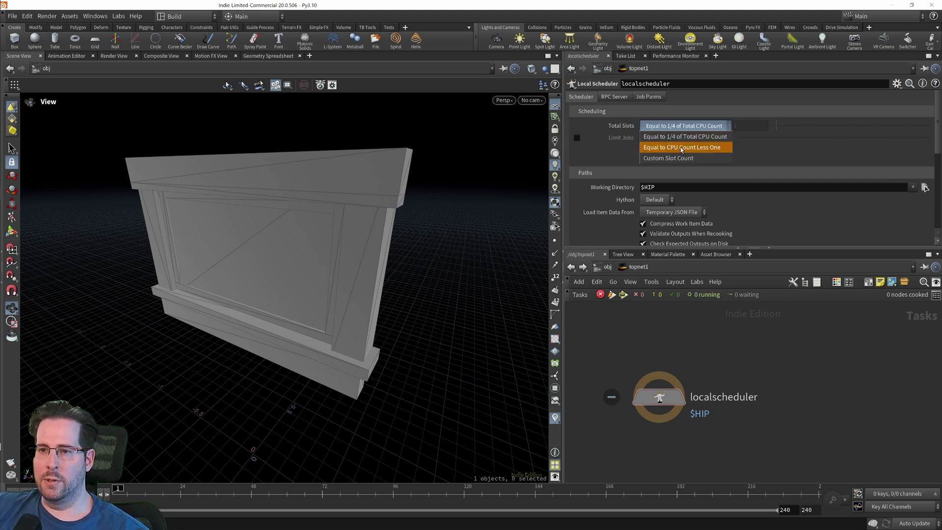
pyautogui.click(710, 147)
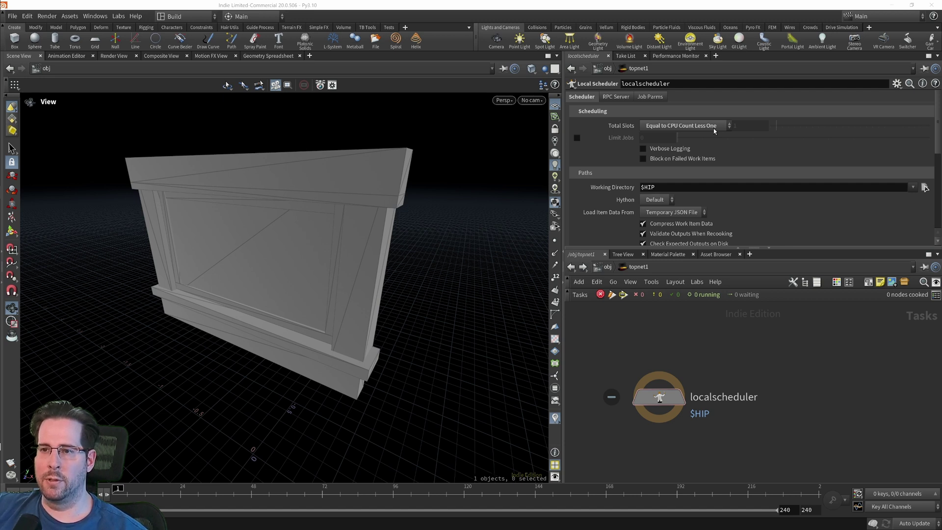
pyautogui.moveTo(654, 461); pyautogui.dragTo(660, 387, button='middle')
pyautogui.press('Tab')
pyautogui.write('wedg')
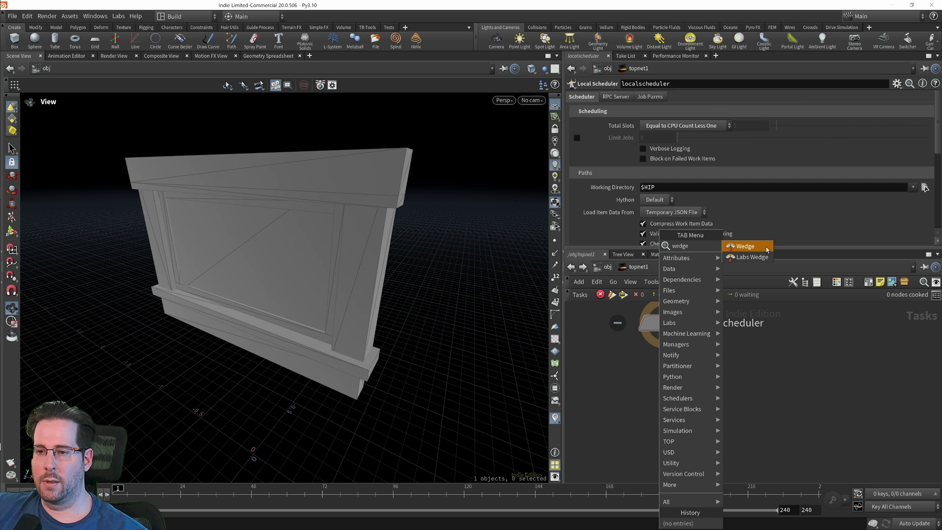
# Step: Place wedge1 below localscheduler with Wedge Count 6 and one wedge attribute
pyautogui.press('Return')
pyautogui.click(677, 406)
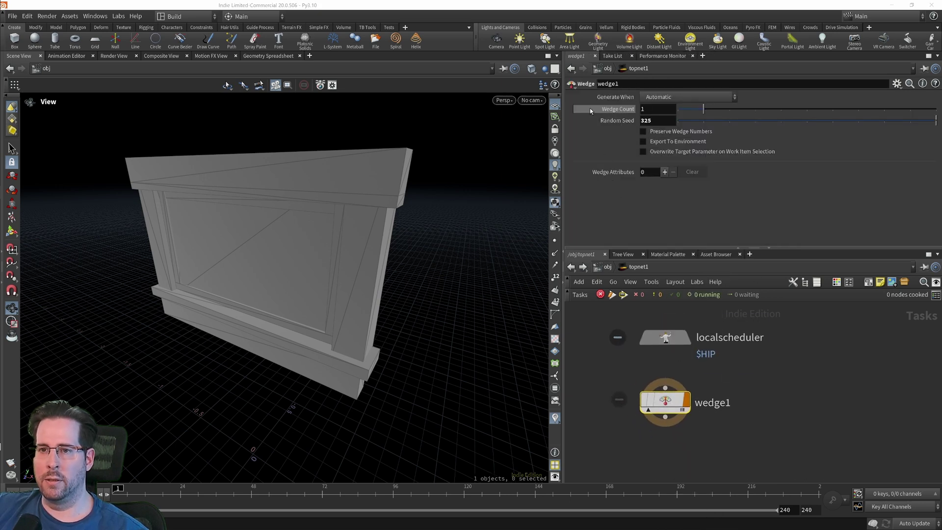
pyautogui.moveTo(590, 111)
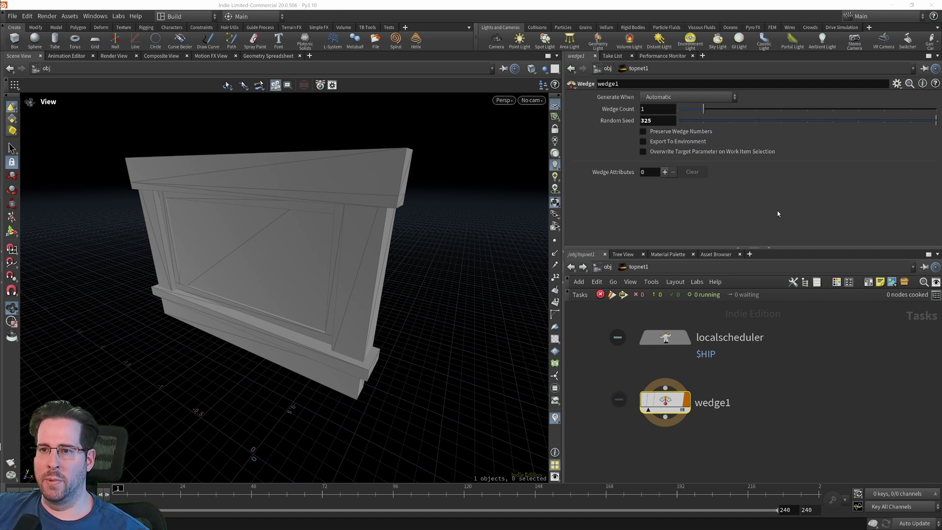
pyautogui.click(656, 109)
pyautogui.press('BackSpace')
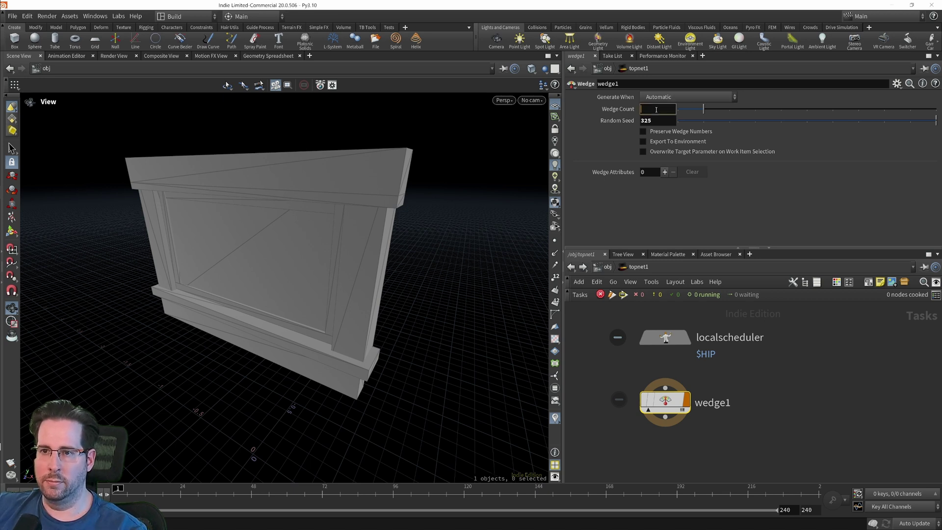
pyautogui.write('6')
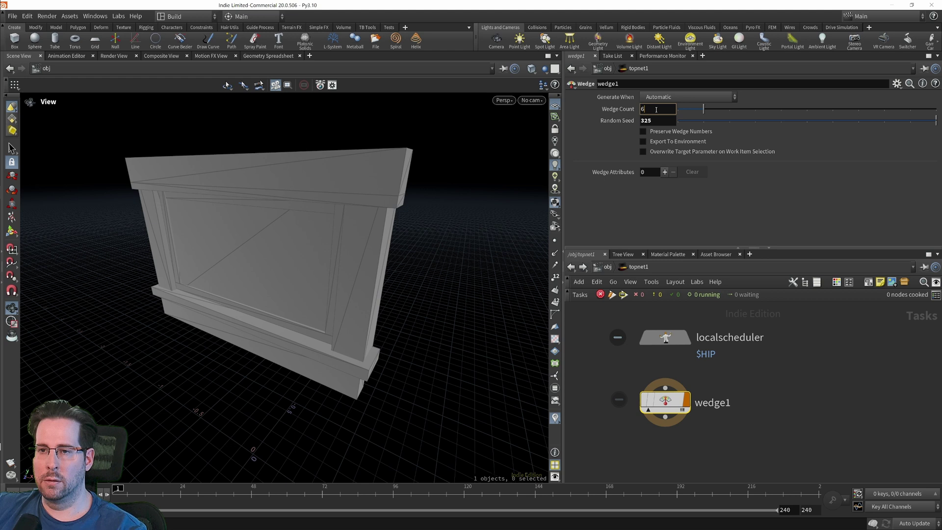
pyautogui.press('Return')
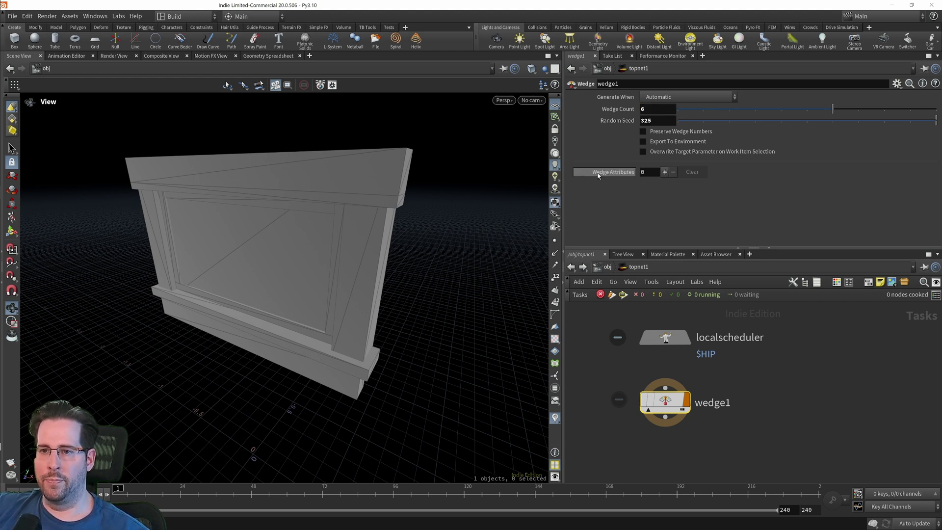
pyautogui.click(665, 171)
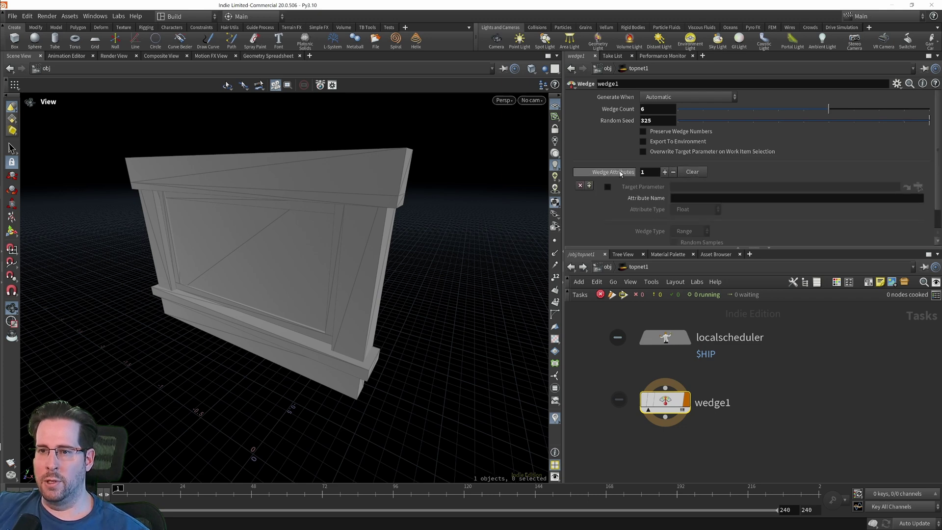
pyautogui.click(607, 267)
# Step: Check switch1's Select Input inside pdg_demo
pyautogui.doubleClick(799, 362)
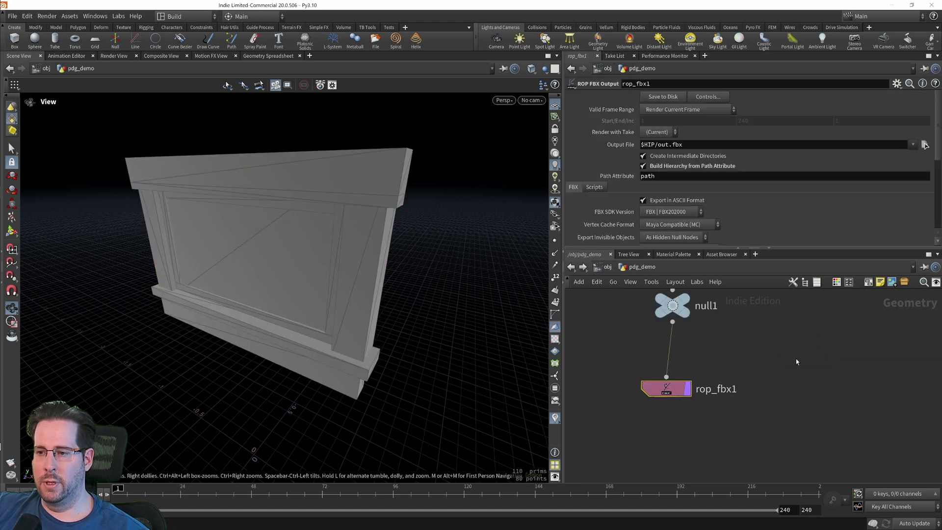
pyautogui.moveTo(750, 392); pyautogui.dragTo(737, 478, button='middle')
pyautogui.click(677, 366)
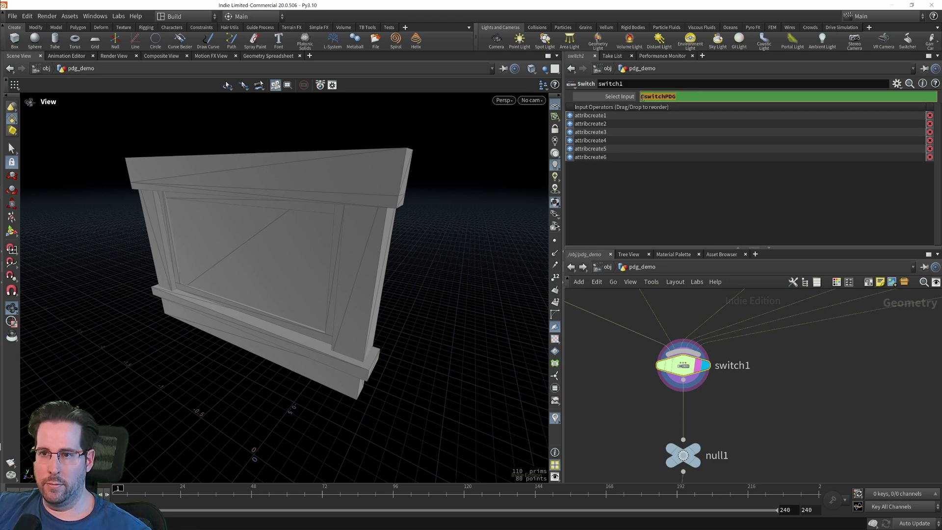
pyautogui.click(571, 69)
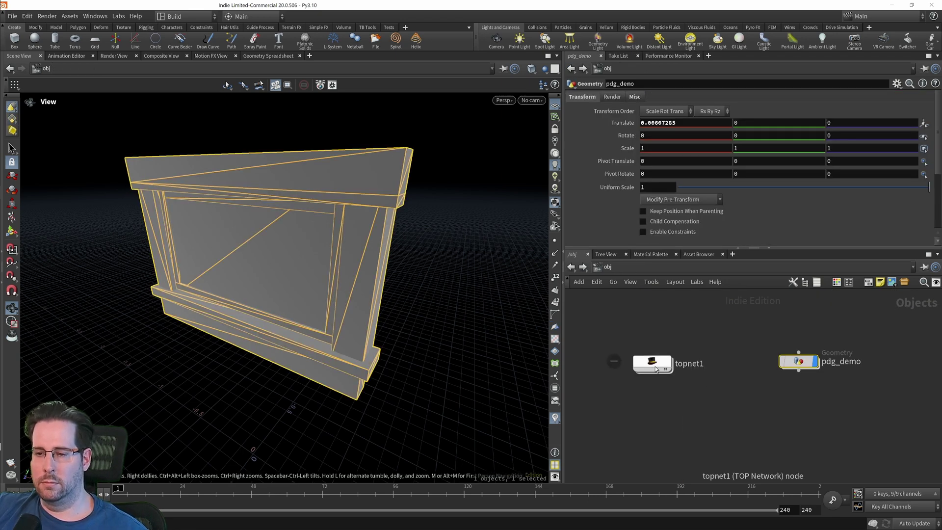
pyautogui.doubleClick(794, 363)
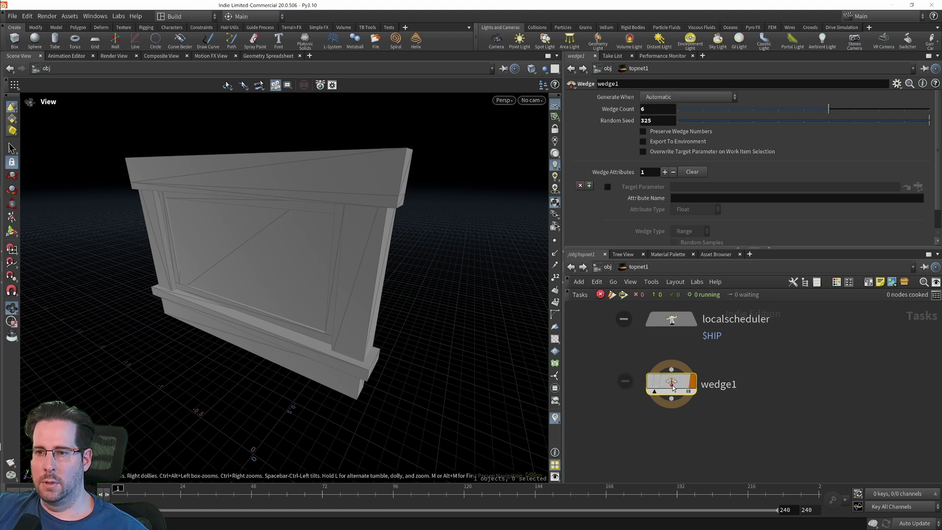
pyautogui.scroll(-1, 667, 216)
pyautogui.click(679, 187)
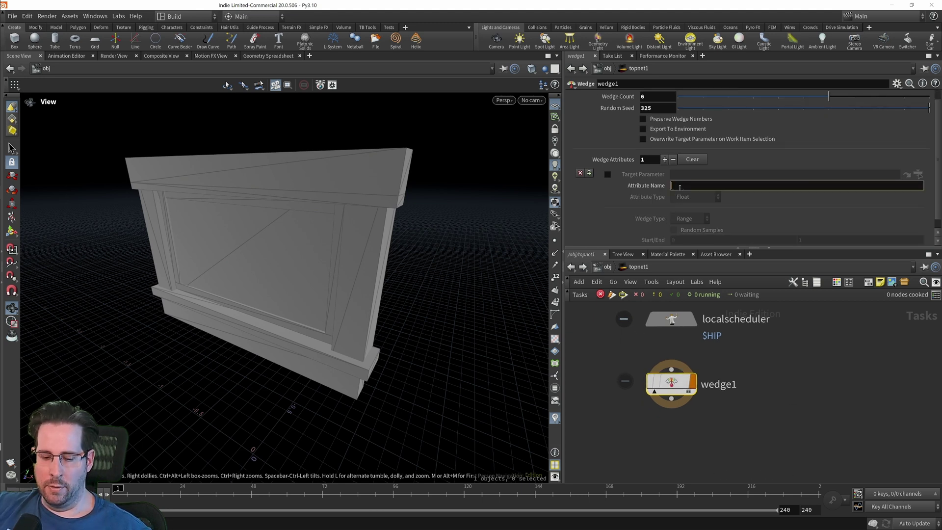
pyautogui.write('@switchPDG')
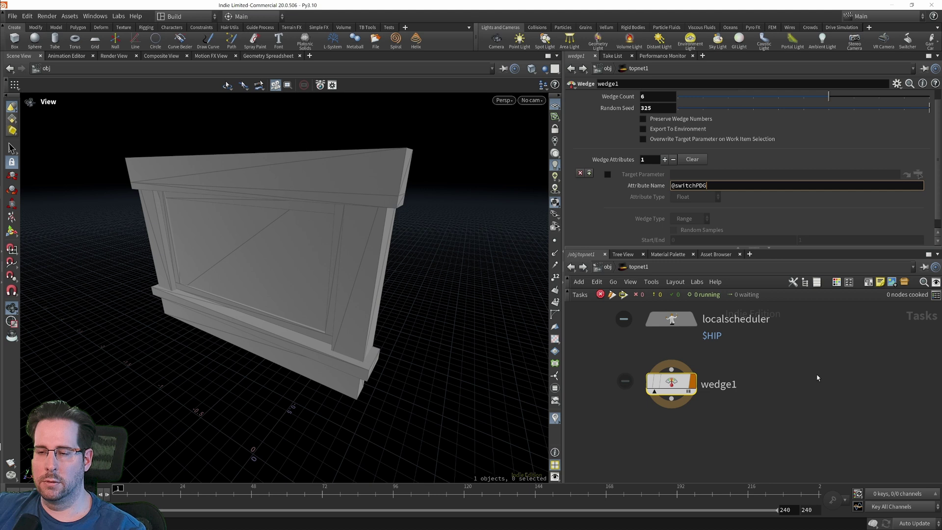
pyautogui.press('Return')
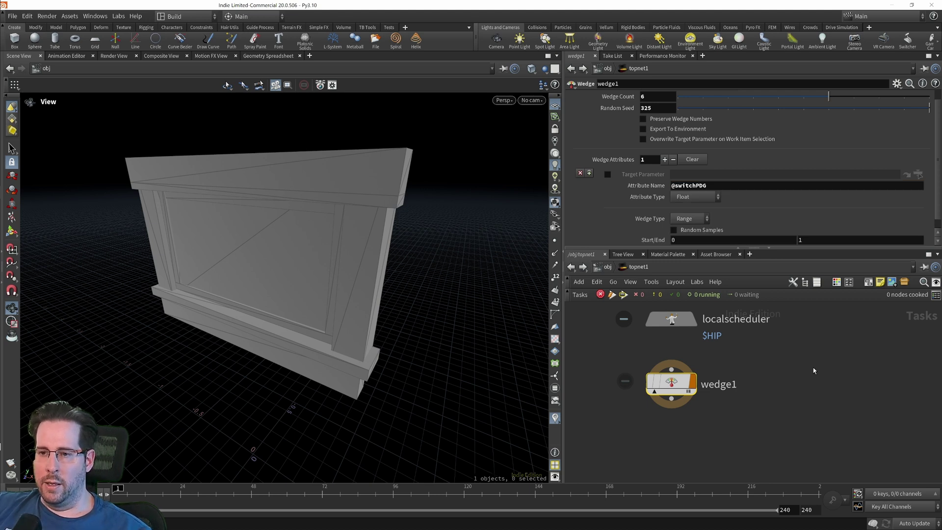
pyautogui.scroll(-1, 751, 199)
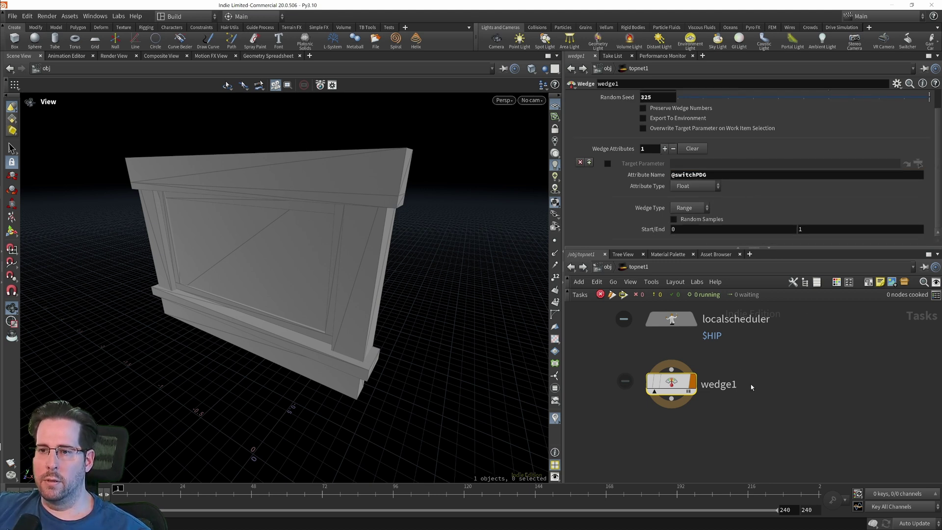
# Step: Look into pdg_demo again, then return to topnet1
pyautogui.click(608, 267)
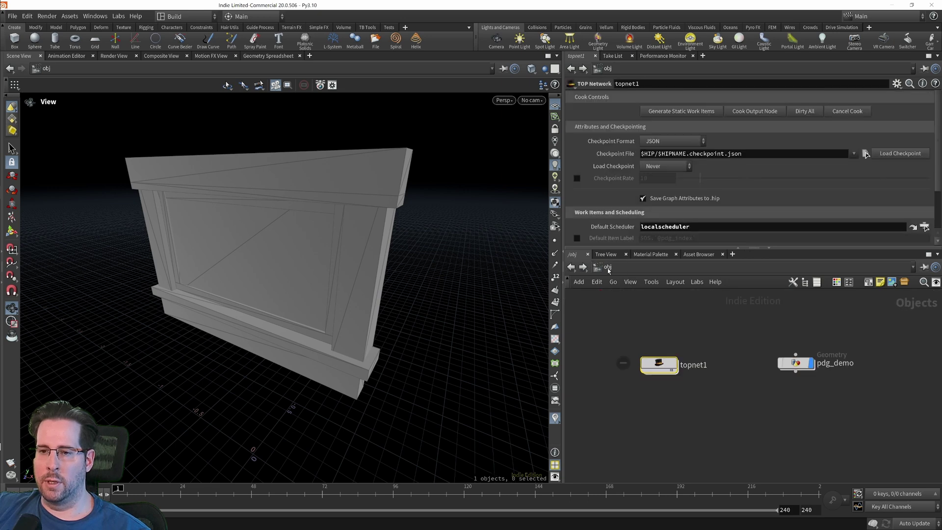
pyautogui.doubleClick(796, 364)
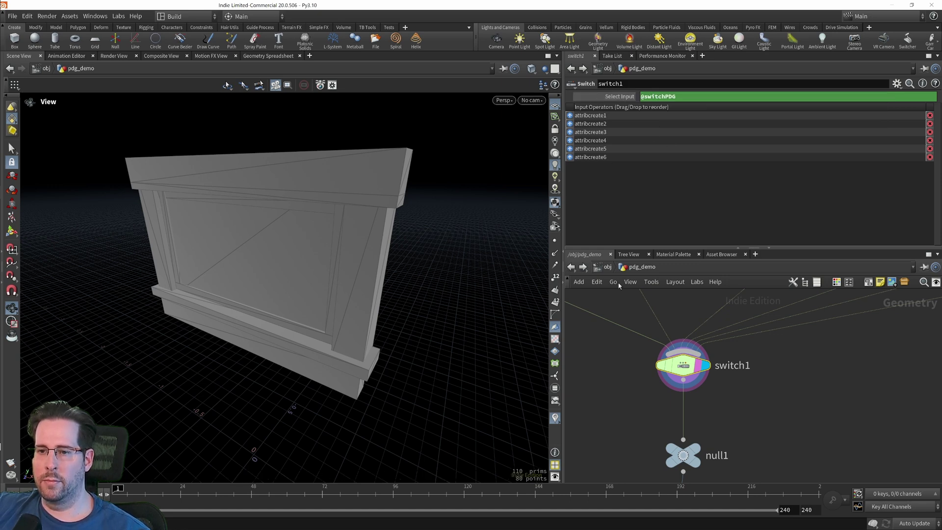
pyautogui.click(609, 266)
pyautogui.doubleClick(654, 362)
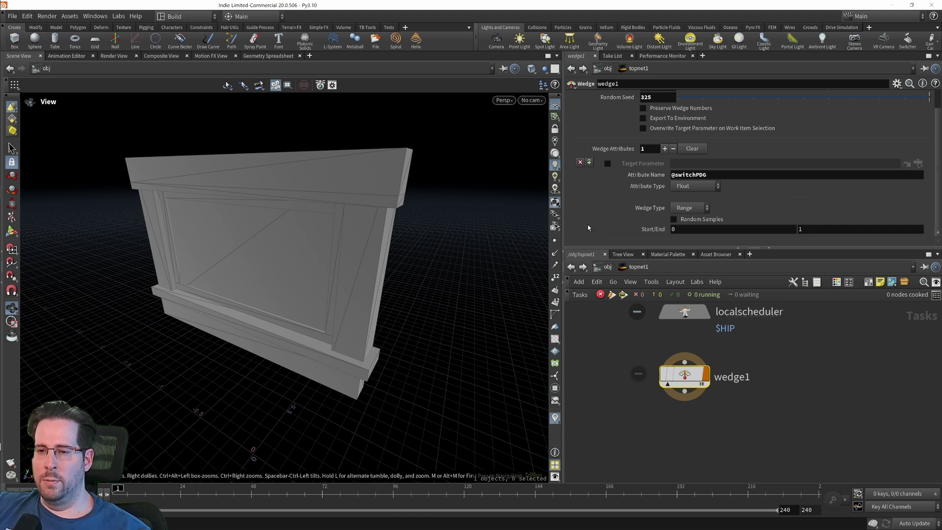
# Step: Set the wedge range end value to 5
pyautogui.click(682, 229)
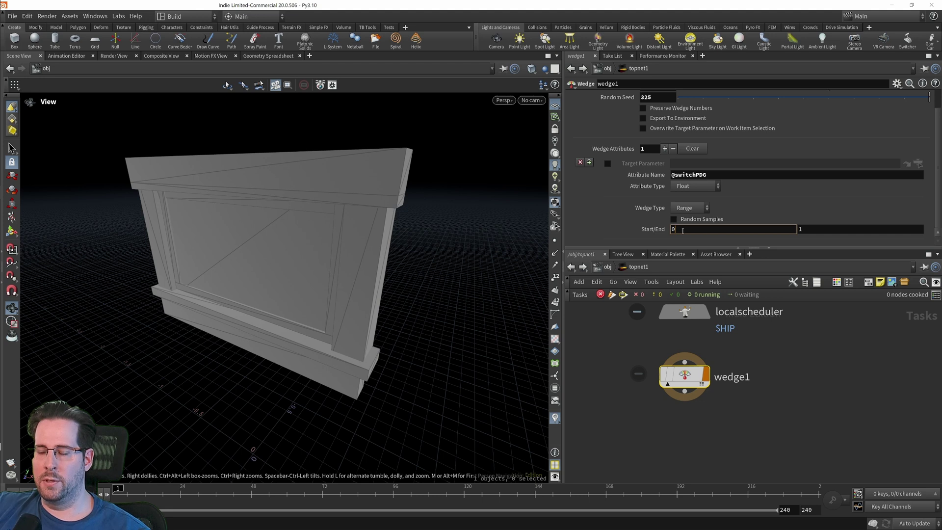
pyautogui.click(809, 231)
pyautogui.press('BackSpace')
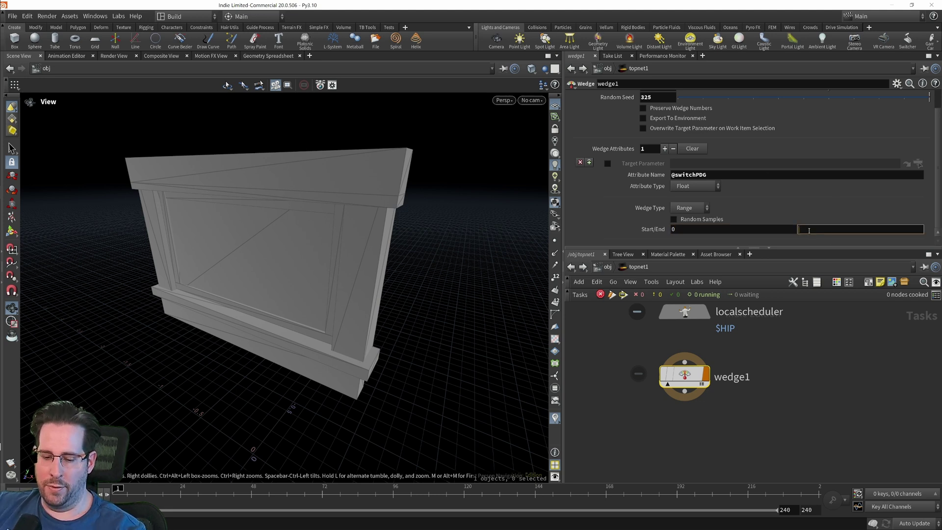
pyautogui.write('5')
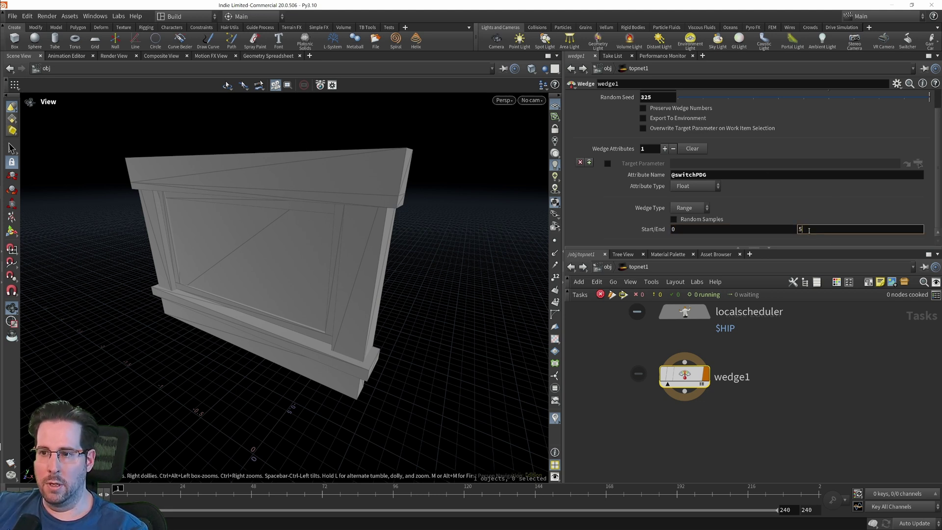
pyautogui.press('Return')
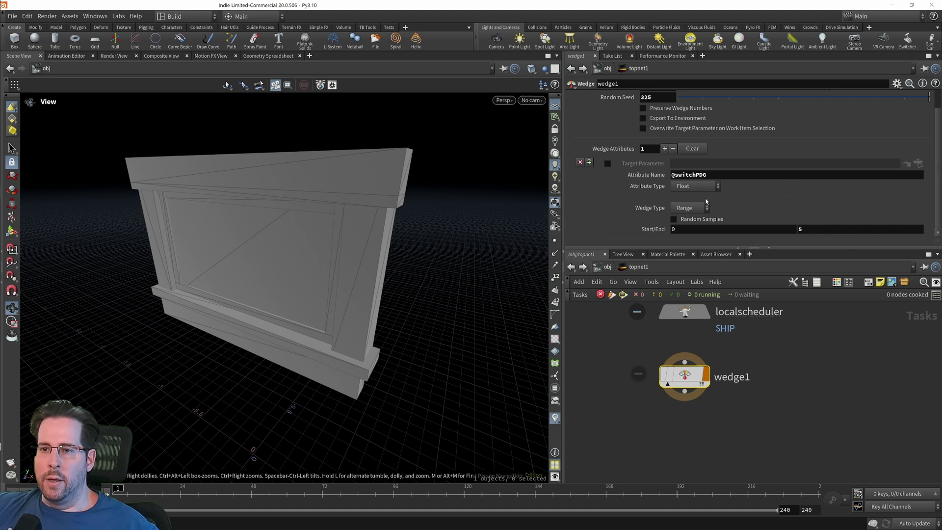
# Step: Change the attribute type to Integer and re-enter the range end of 5
pyautogui.click(685, 189)
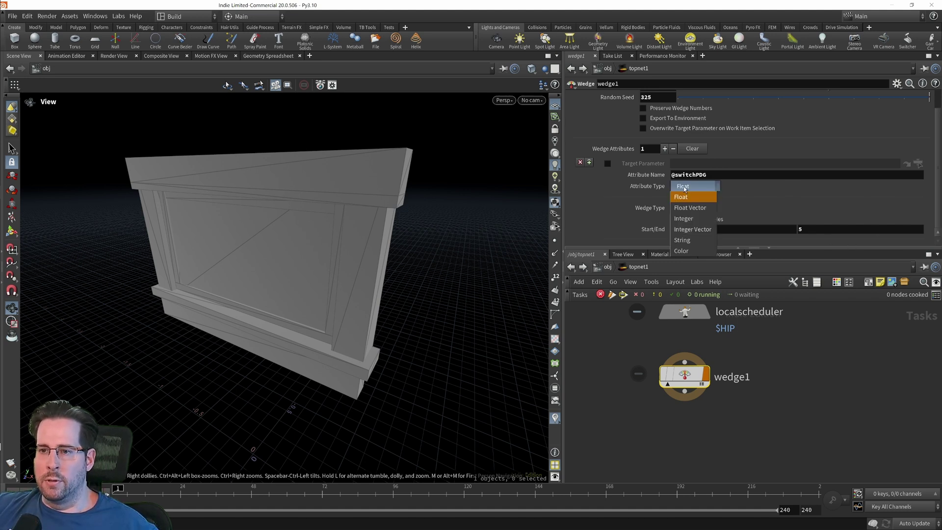
pyautogui.click(690, 218)
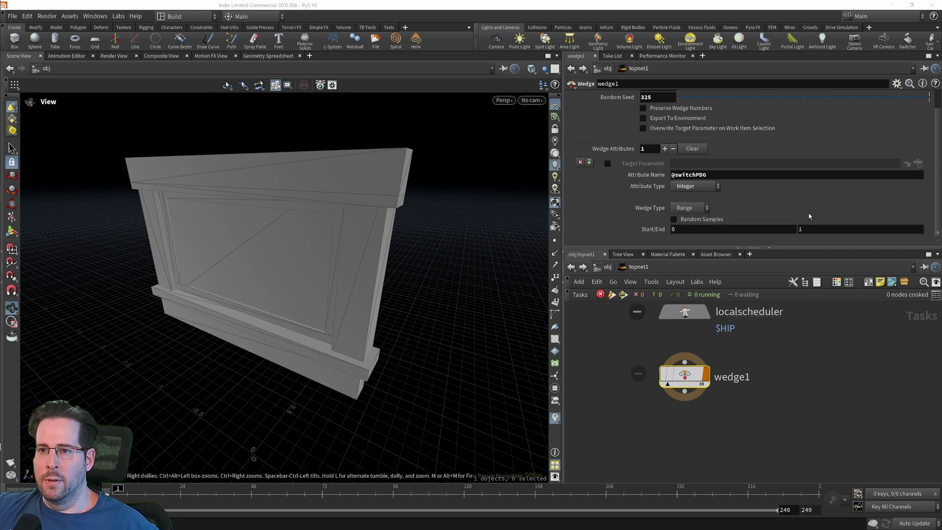
pyautogui.click(814, 231)
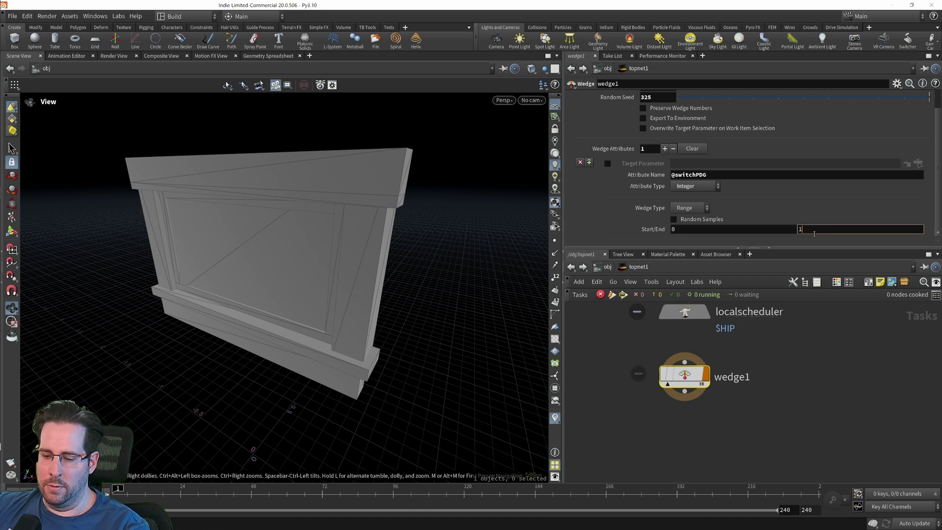
pyautogui.press('BackSpace')
pyautogui.write('5')
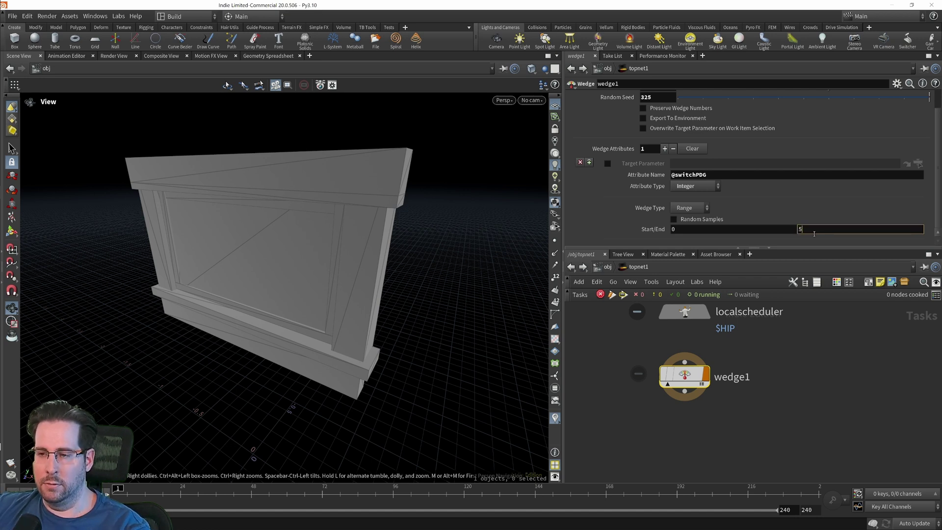
pyautogui.press('Return')
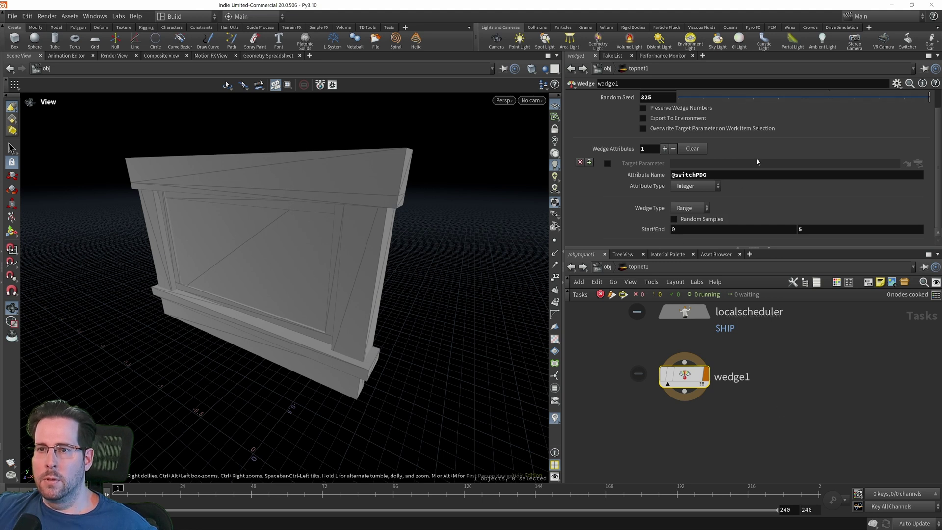
pyautogui.scroll(1, 768, 170)
pyautogui.scroll(-1, 823, 225)
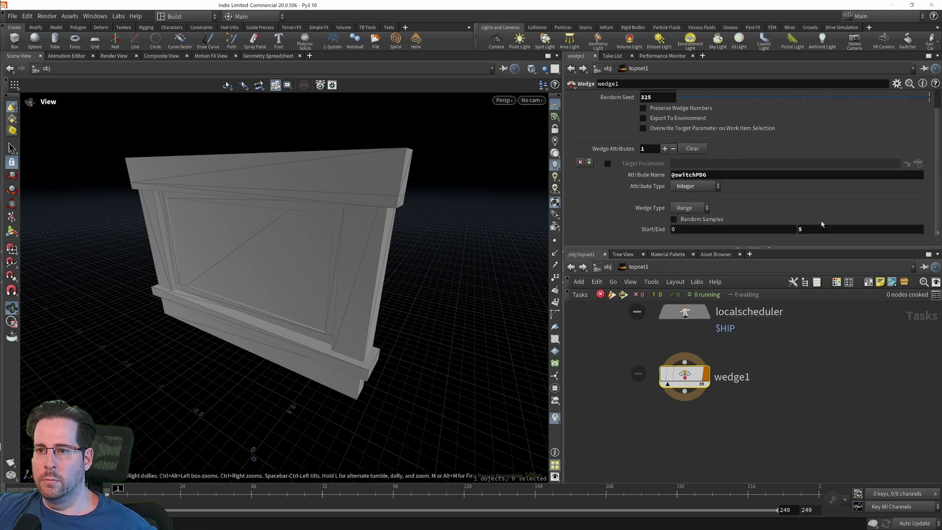
# Step: Go into pdg_demo and show rop_fbx1's export settings
pyautogui.click(608, 267)
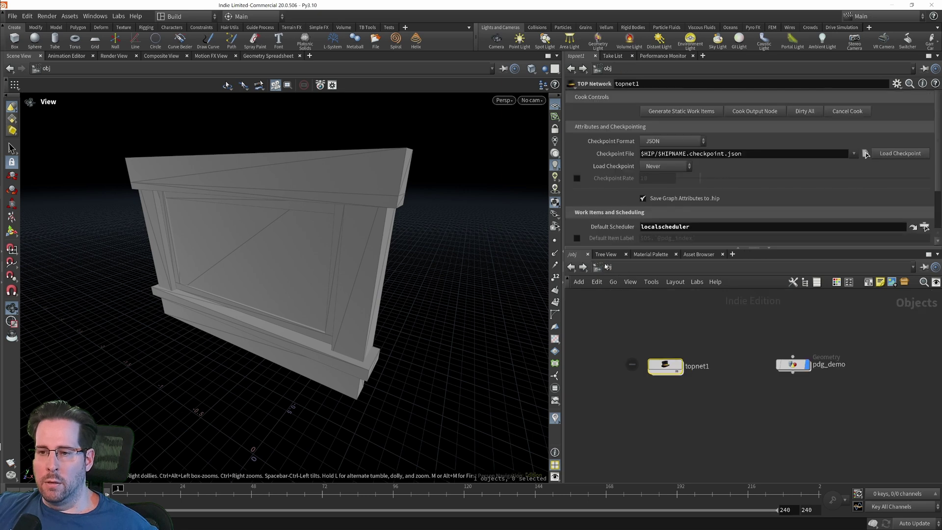
pyautogui.doubleClick(788, 363)
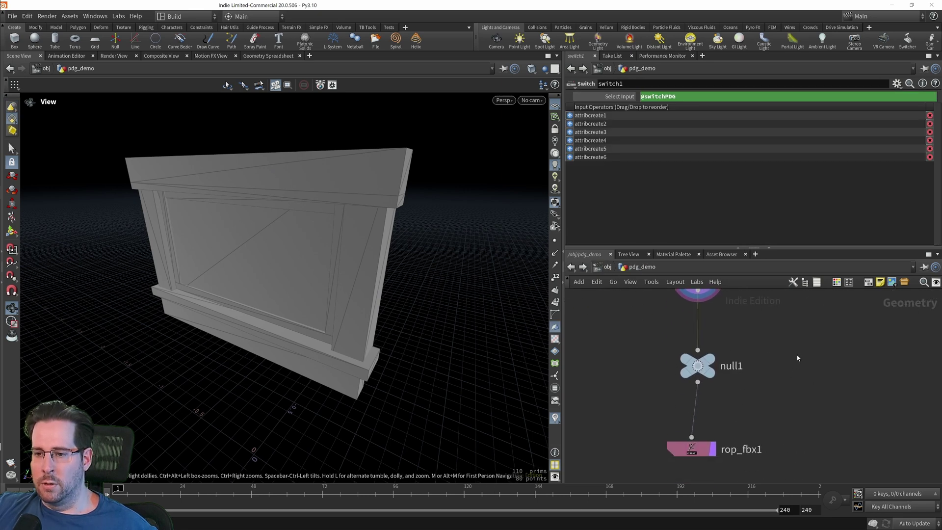
pyautogui.click(692, 375)
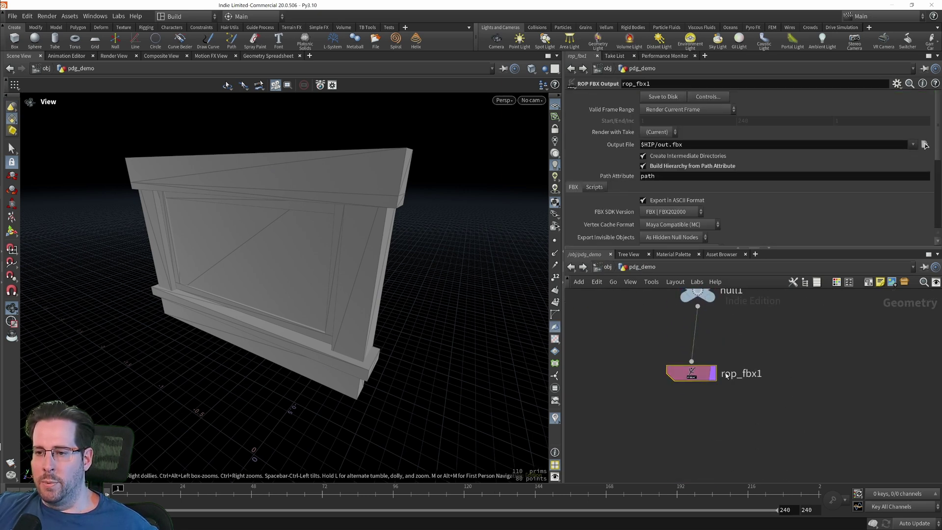
pyautogui.moveTo(797, 341); pyautogui.dragTo(759, 381, button='middle')
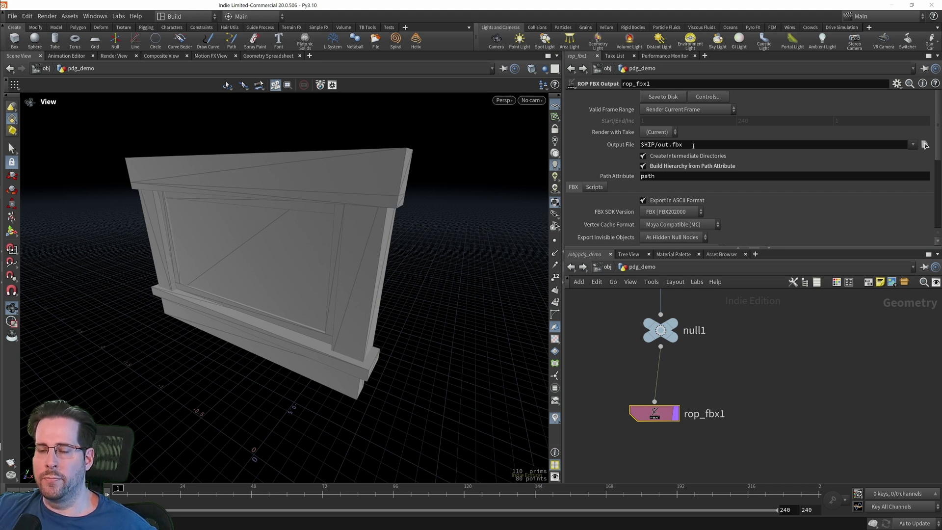
# Step: Replace the out file name in Output File with the $HIP/_export/ folder
pyautogui.click(656, 144)
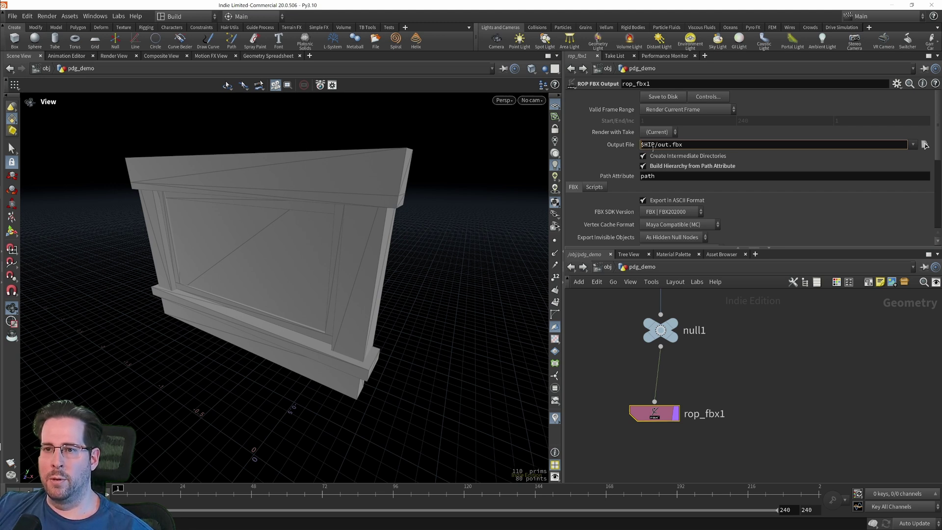
pyautogui.press('Delete')
pyautogui.write('p')
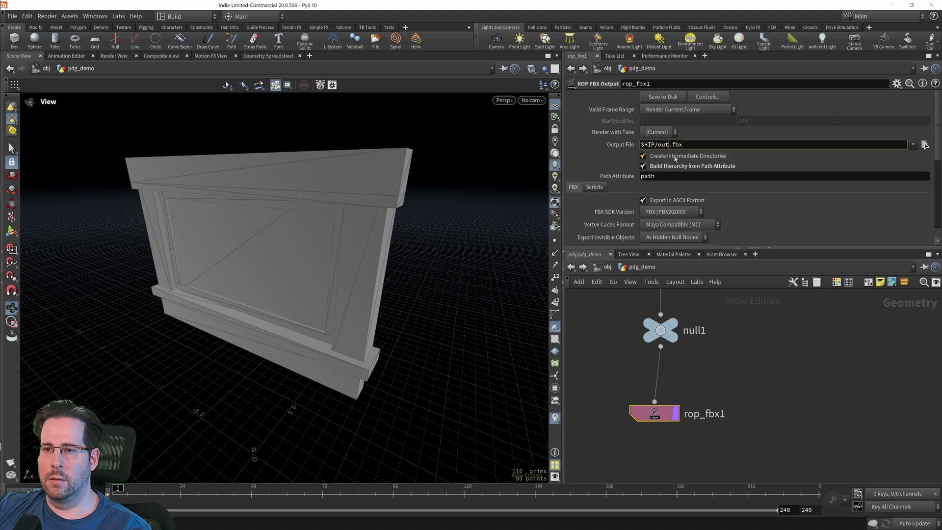
pyautogui.press('BackSpace')
pyautogui.press('BackSpace')
pyautogui.press('BackSpace')
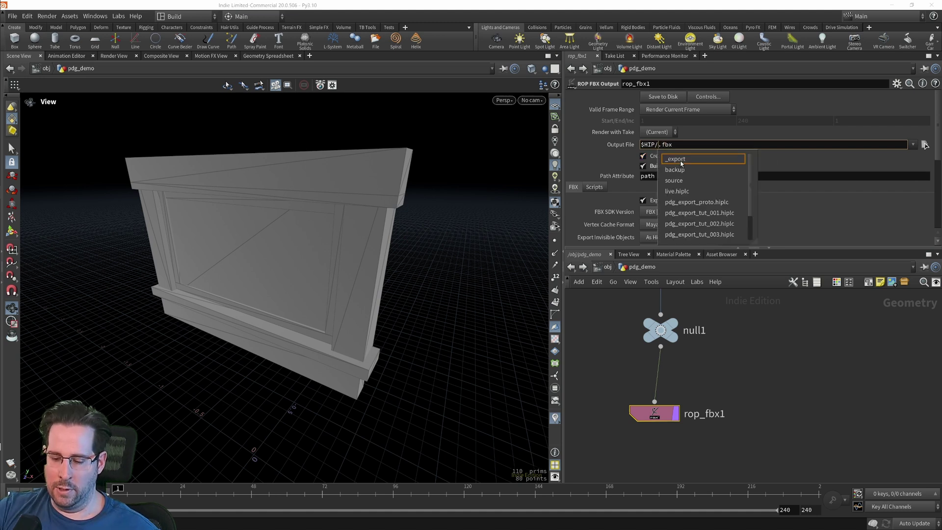
pyautogui.write('_')
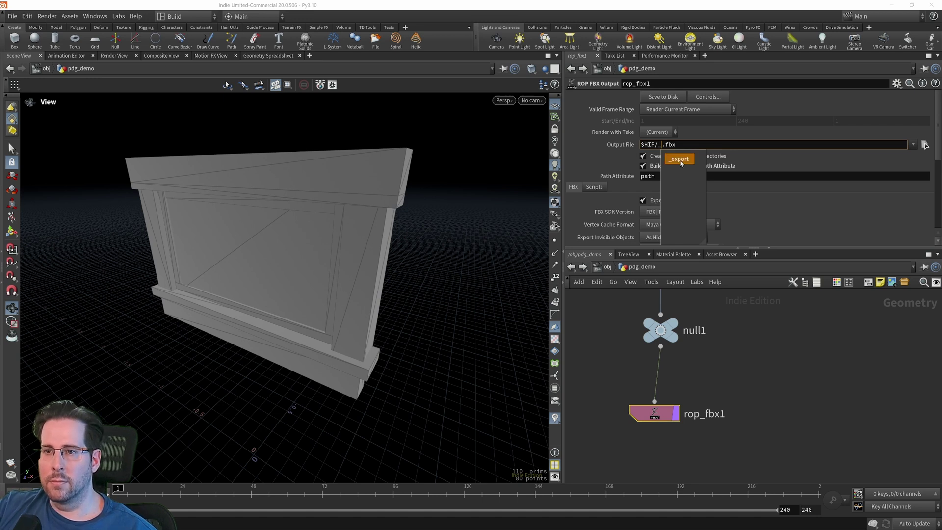
pyautogui.click(681, 163)
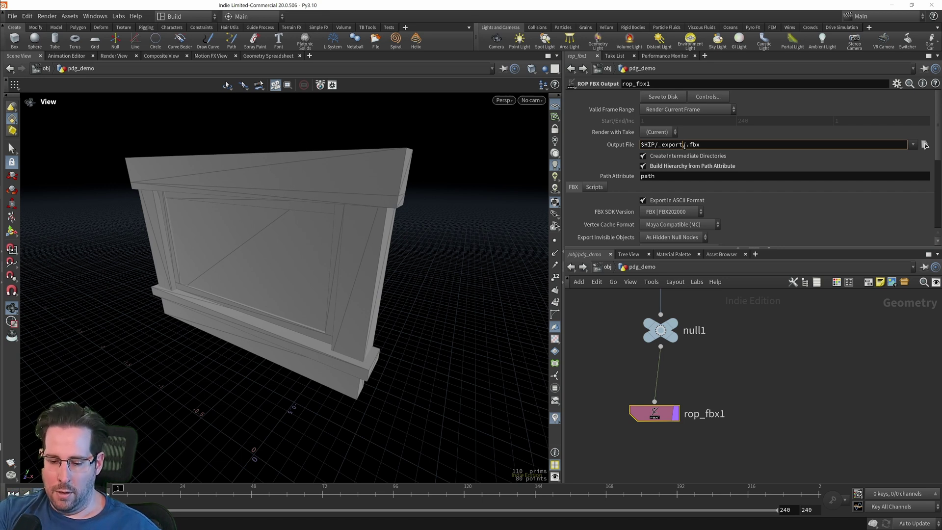
pyautogui.write('/')
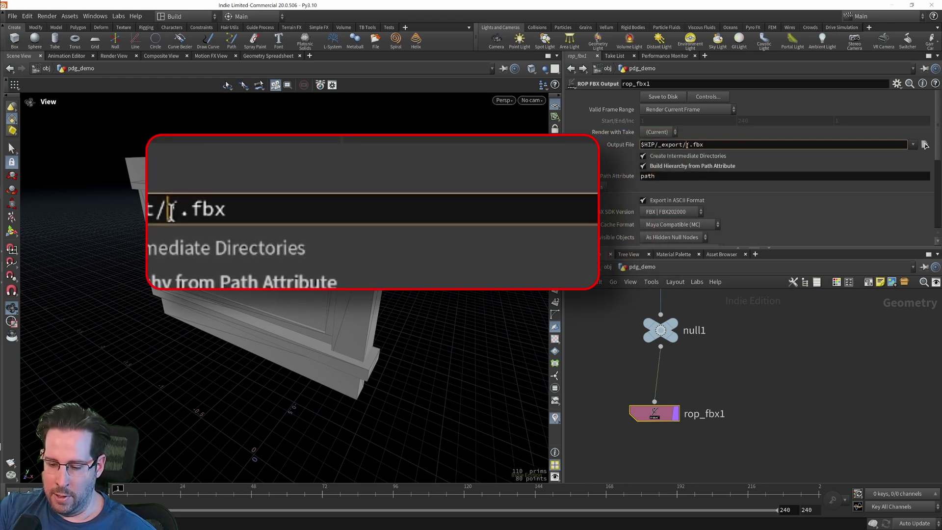
# Step: Set Output File to $HIP/_export/`prims(0,0,path)`.fbx
pyautogui.write('/')
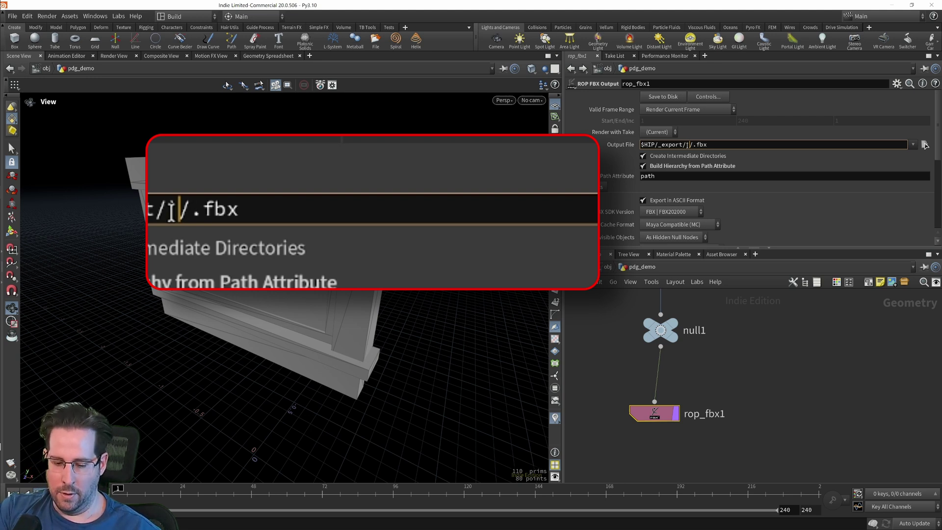
pyautogui.write('prim')
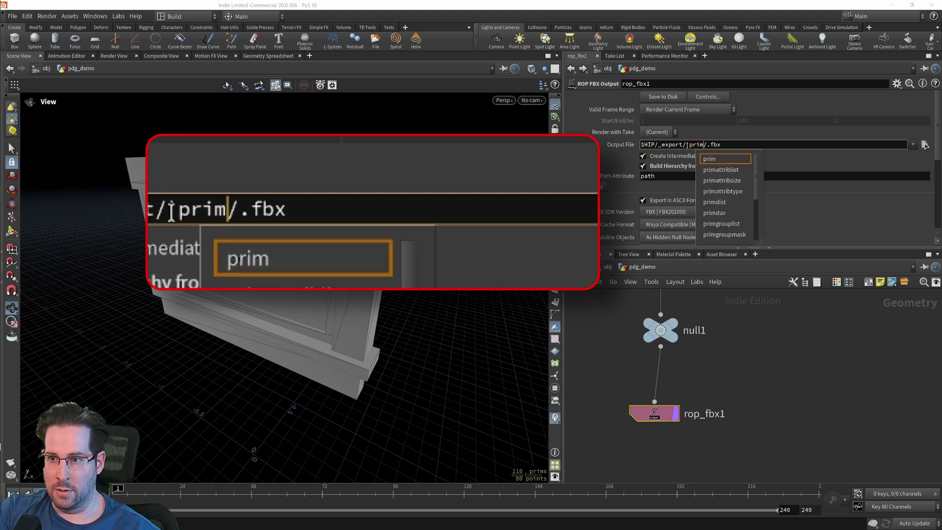
pyautogui.write('s')
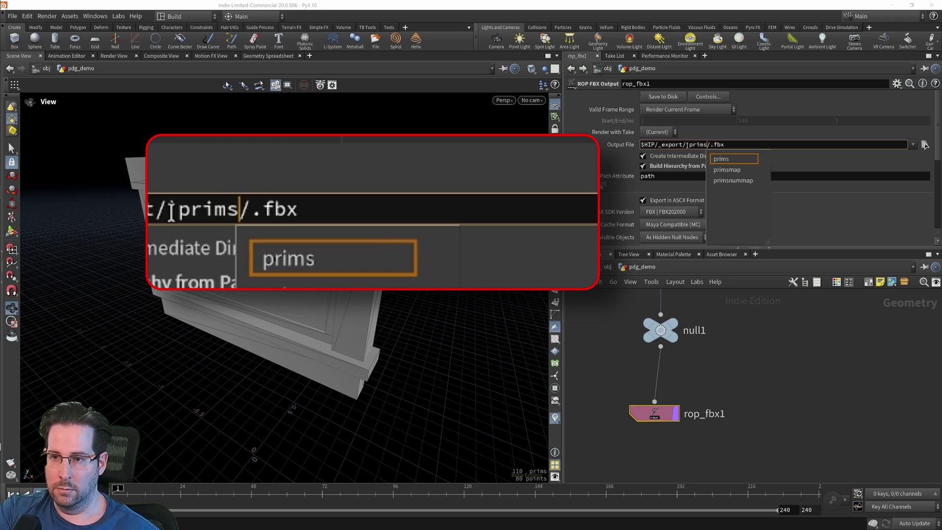
pyautogui.write('(')
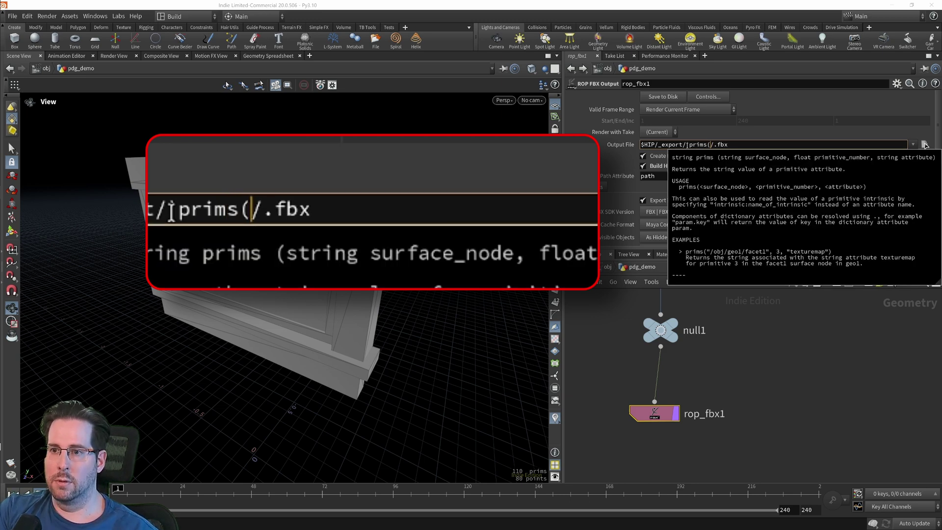
pyautogui.write('0')
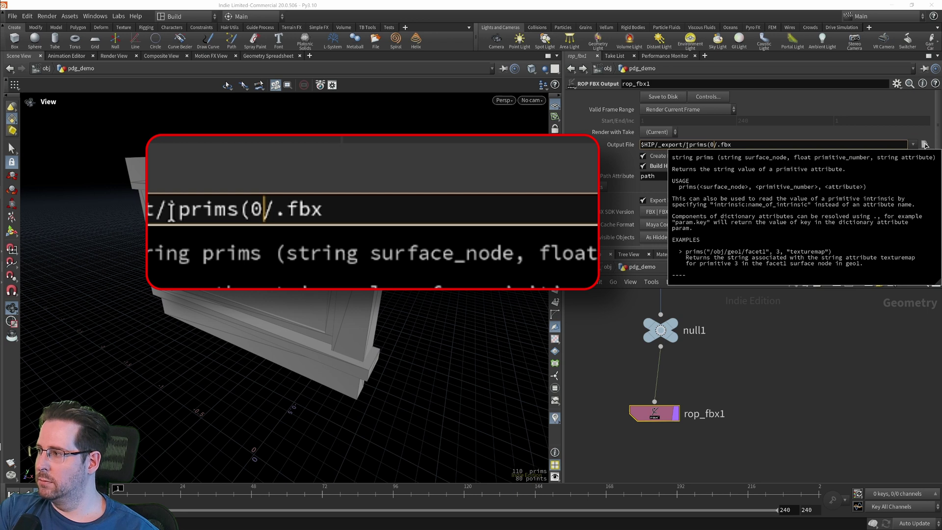
pyautogui.write('.0')
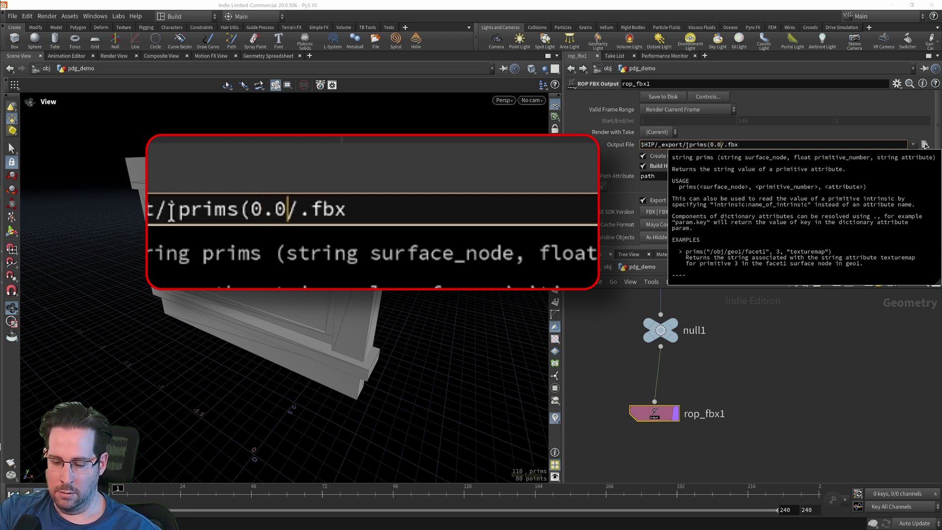
pyautogui.write(',')
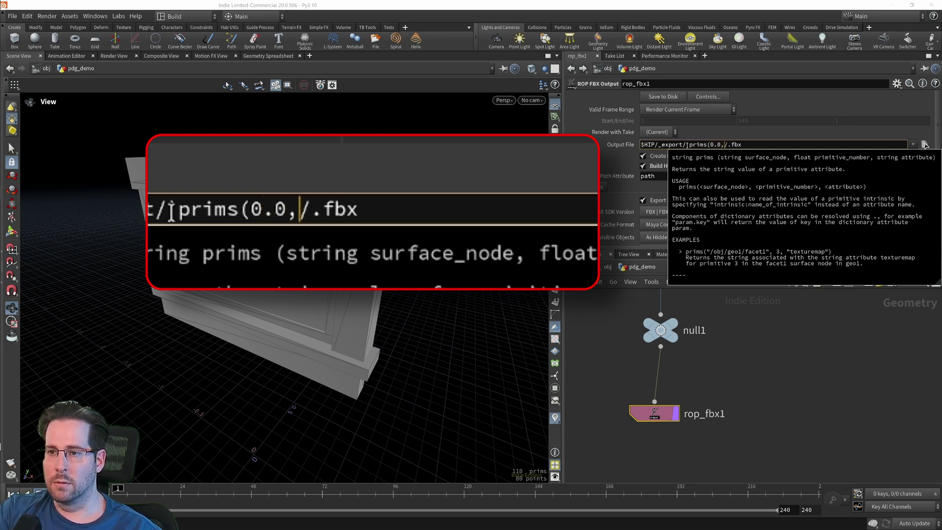
pyautogui.write('path')
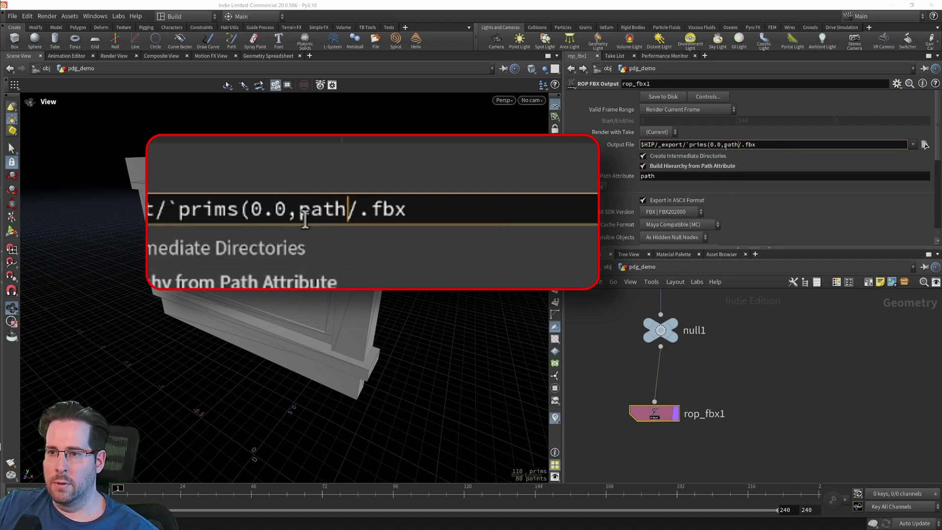
pyautogui.click(717, 144)
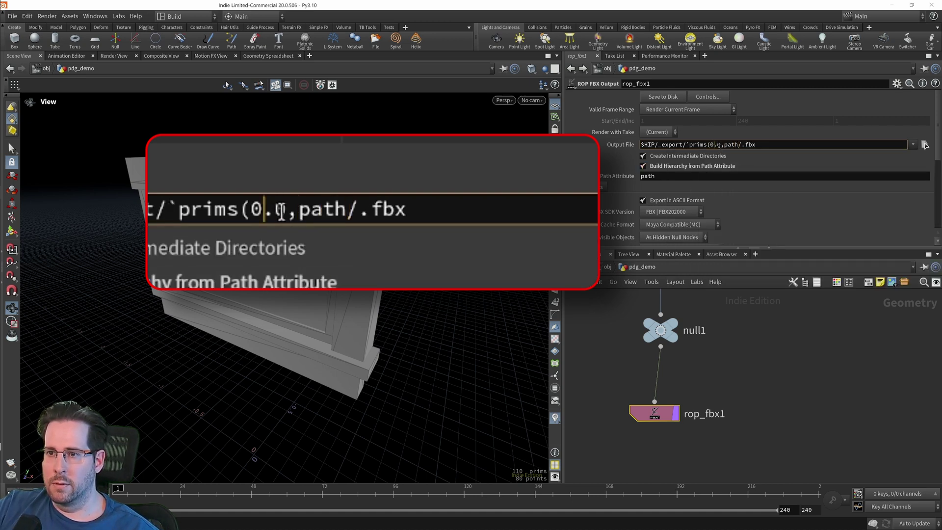
pyautogui.press('BackSpace')
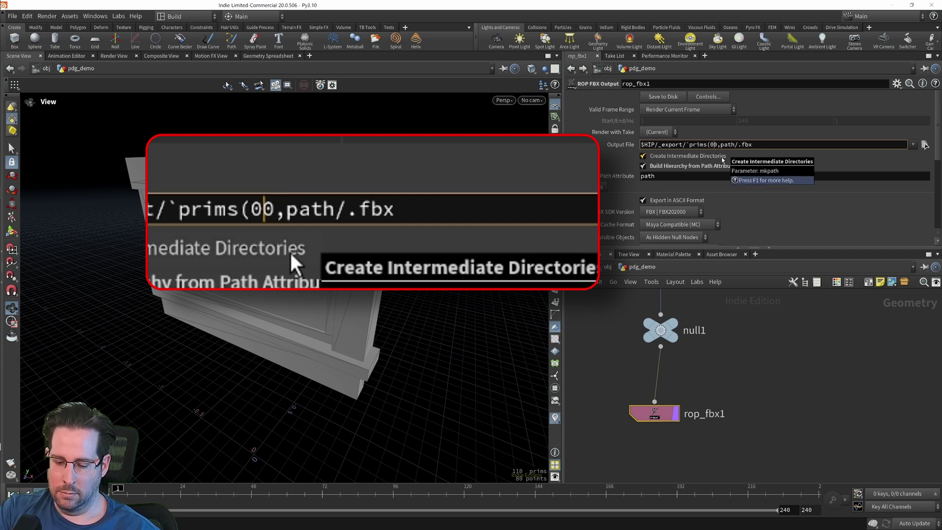
pyautogui.write(',')
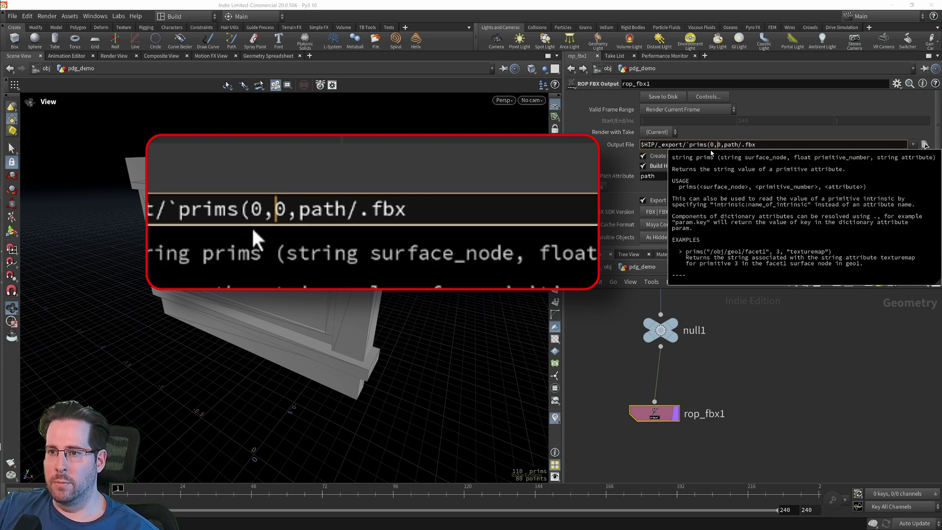
pyautogui.click(742, 145)
pyautogui.press('BackSpace')
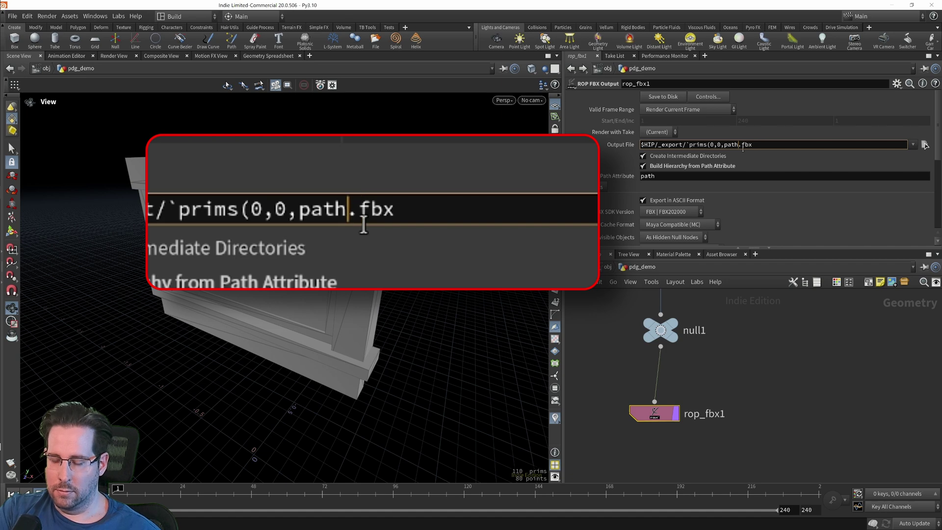
pyautogui.write(')')
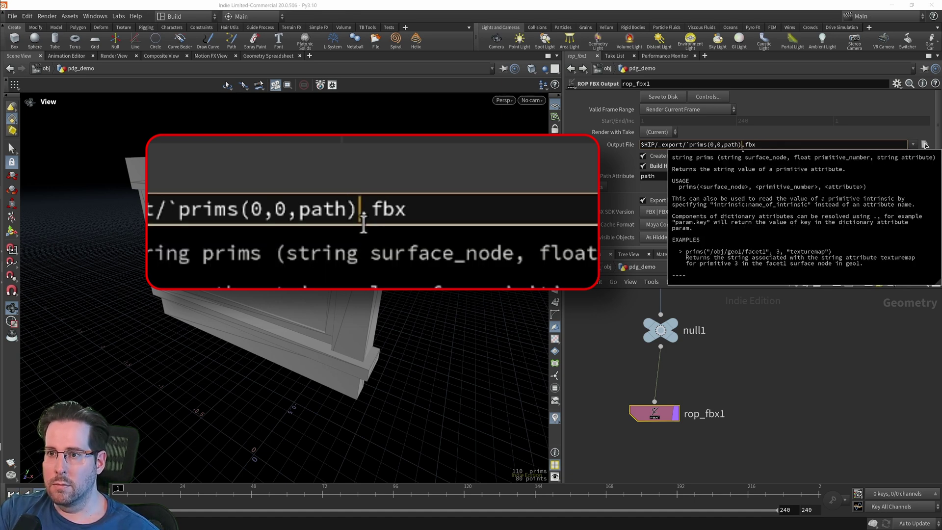
pyautogui.write('`')
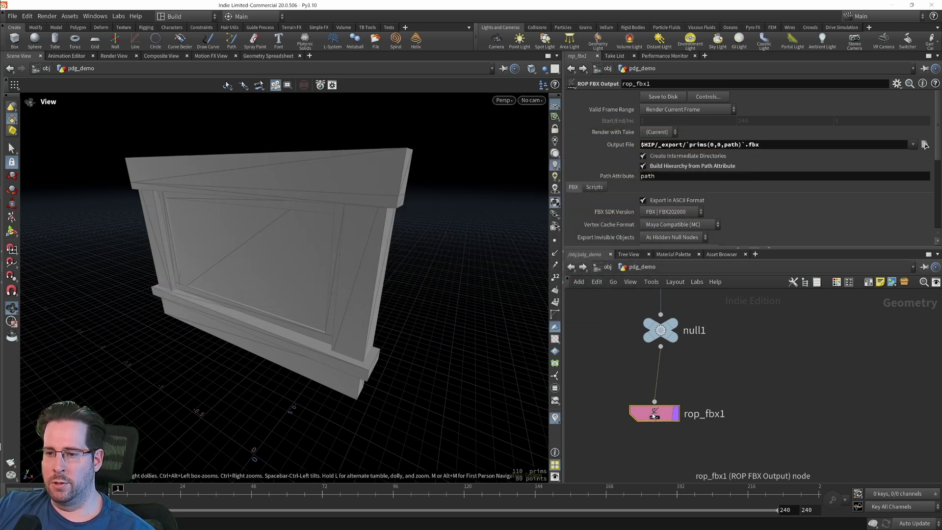
# Step: Rename the rop_fbx1 node to rop_fbx_export
pyautogui.doubleClick(705, 414)
pyautogui.click(762, 419)
pyautogui.press('BackSpace')
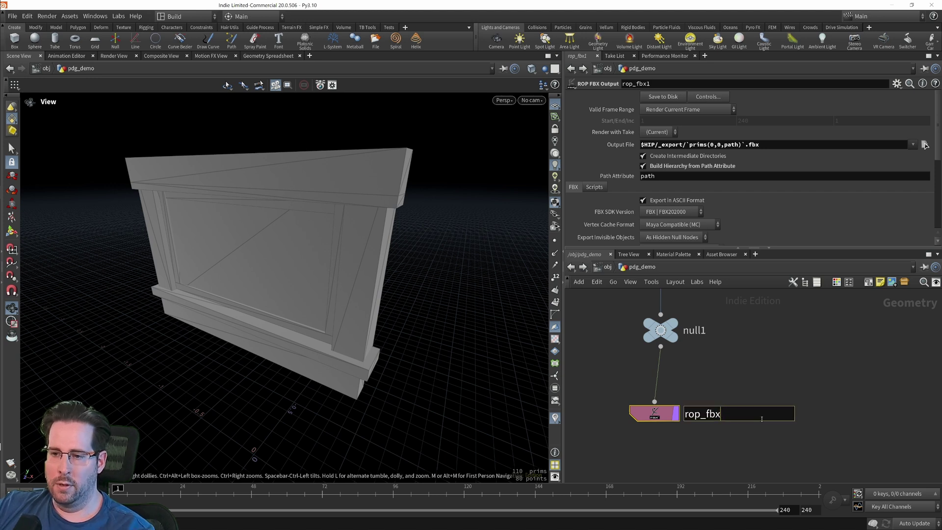
pyautogui.write('_export')
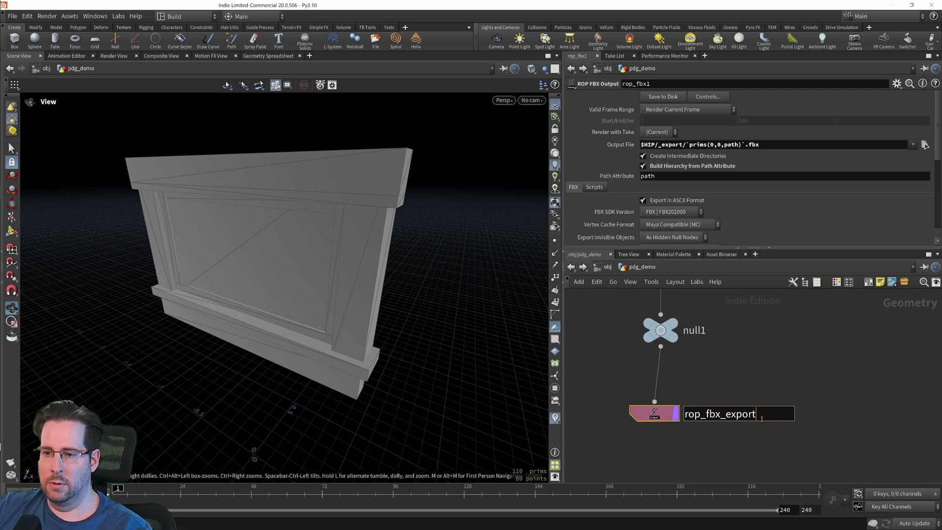
pyautogui.press('Return')
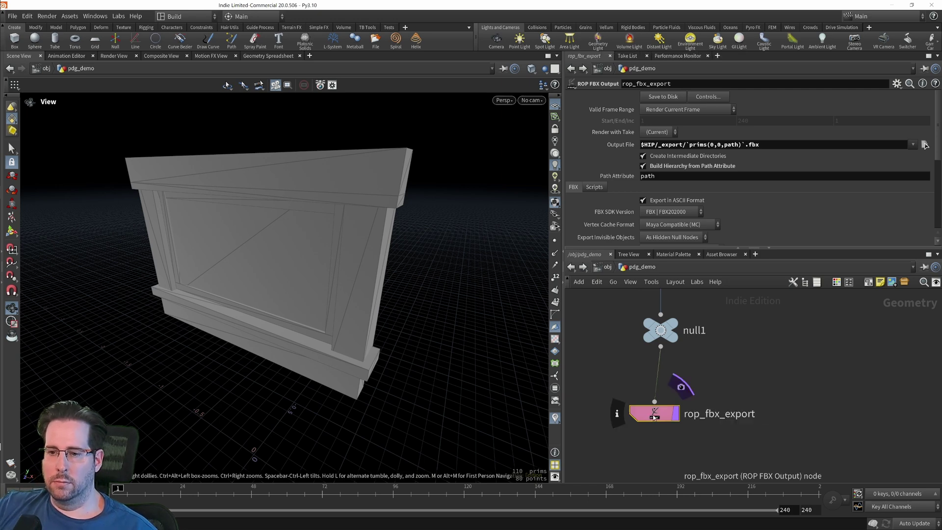
# Step: Enter topnet1 and add a ROP Fetch node, ropfetch1, beneath wedge1
pyautogui.click(607, 267)
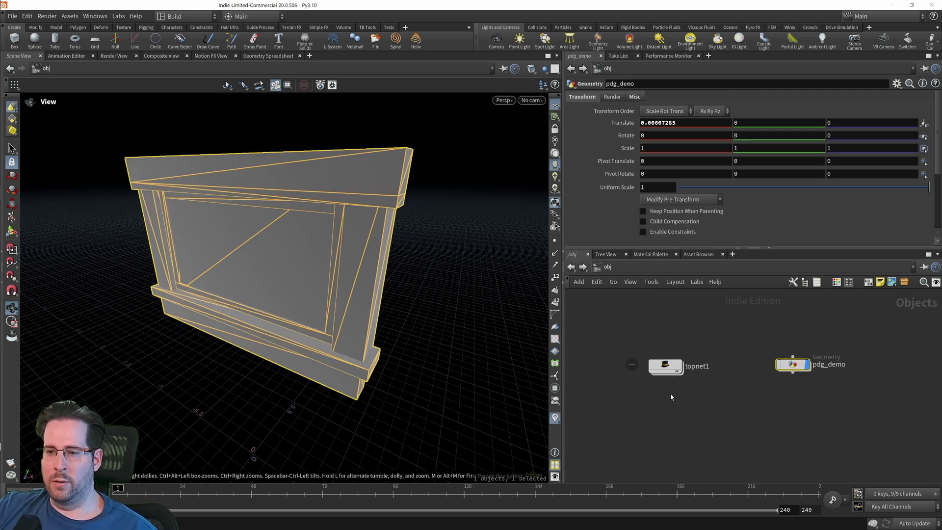
pyautogui.click(666, 366)
pyautogui.doubleClick(665, 366)
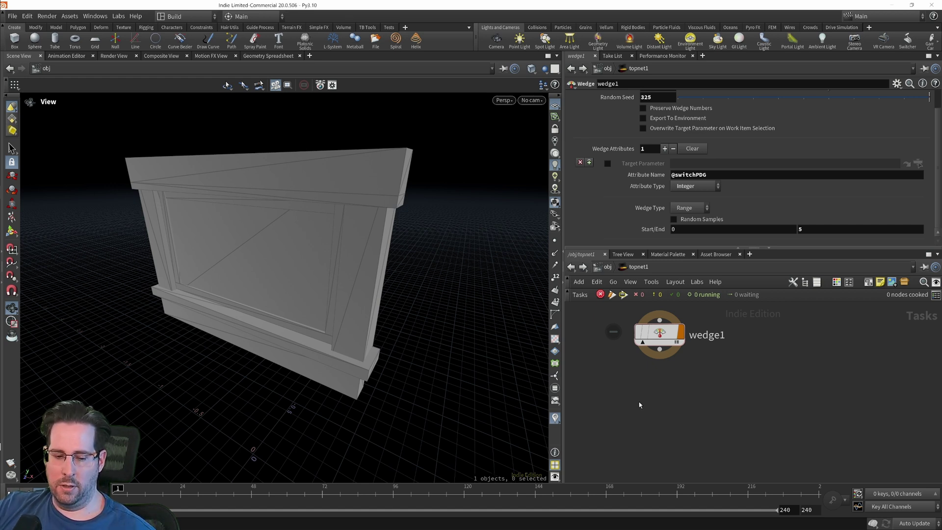
pyautogui.press('Tab')
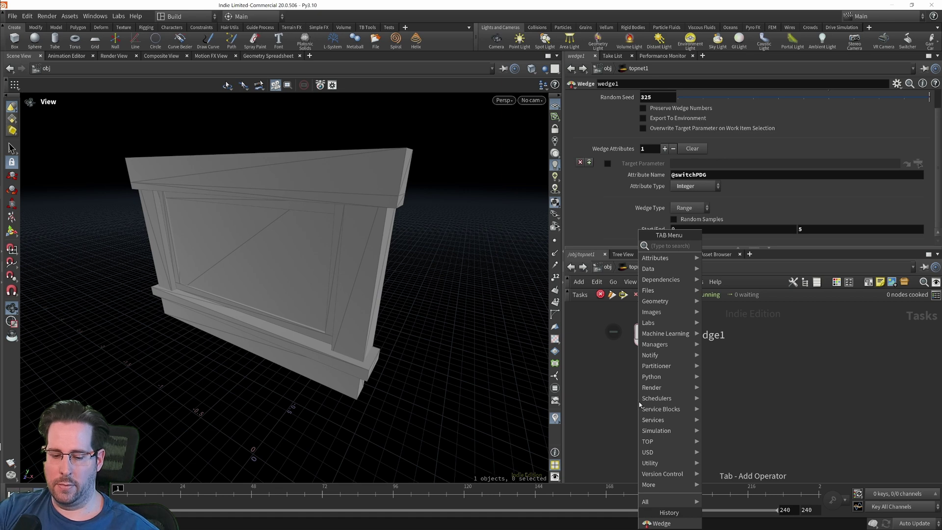
pyautogui.write('rop')
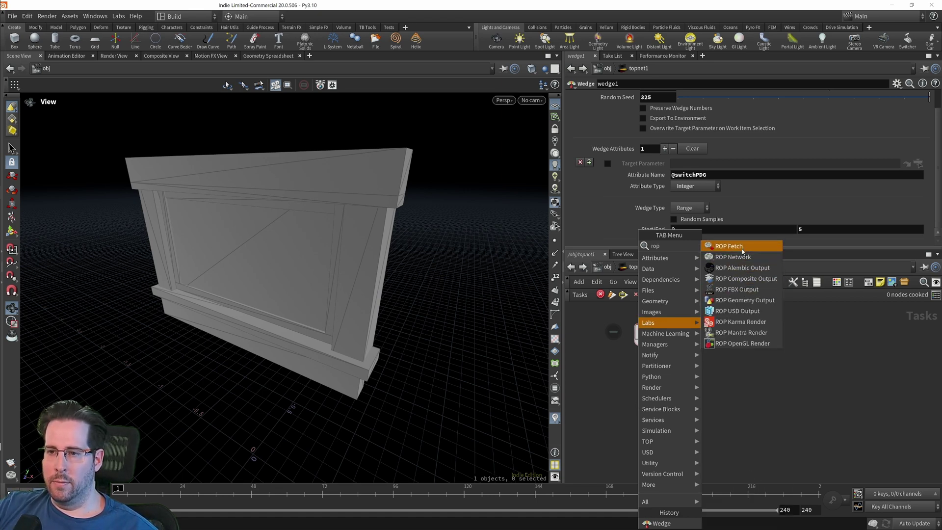
pyautogui.press('Return')
pyautogui.click(647, 414)
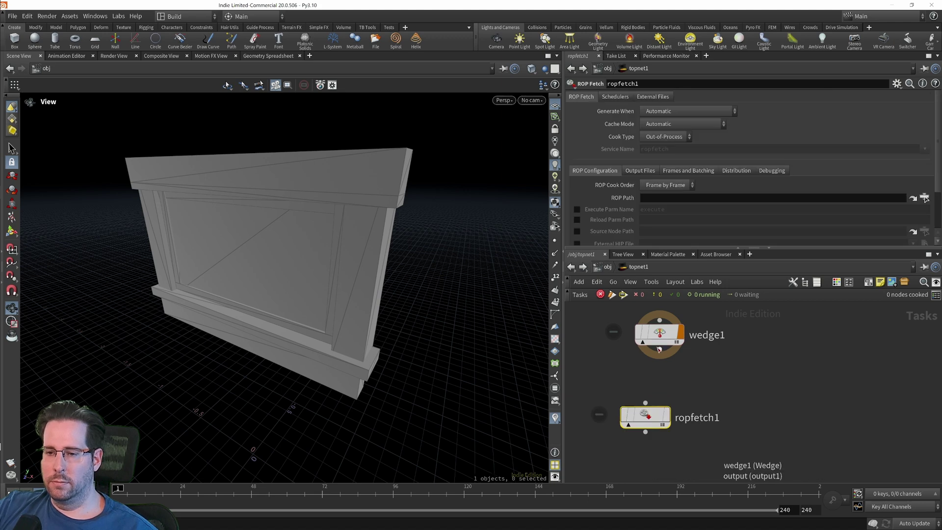
pyautogui.moveTo(657, 426)
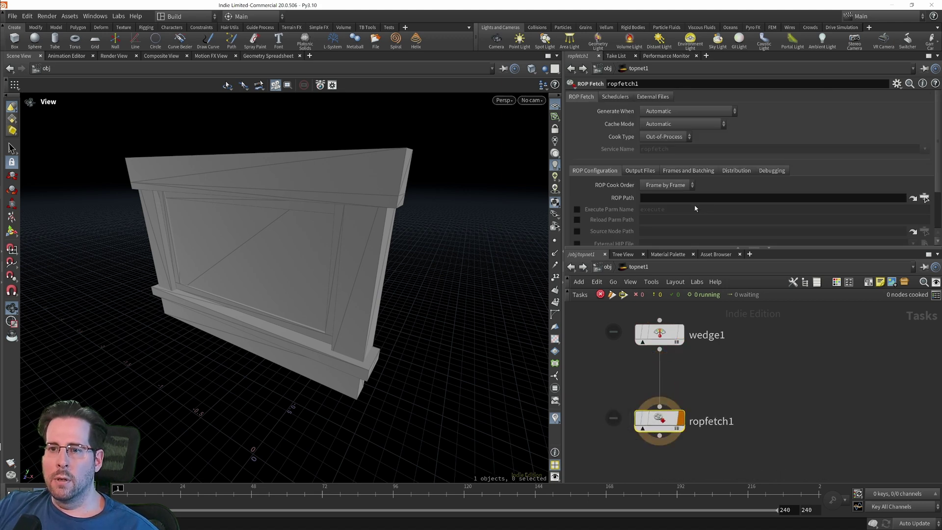
pyautogui.scroll(-1, 621, 197)
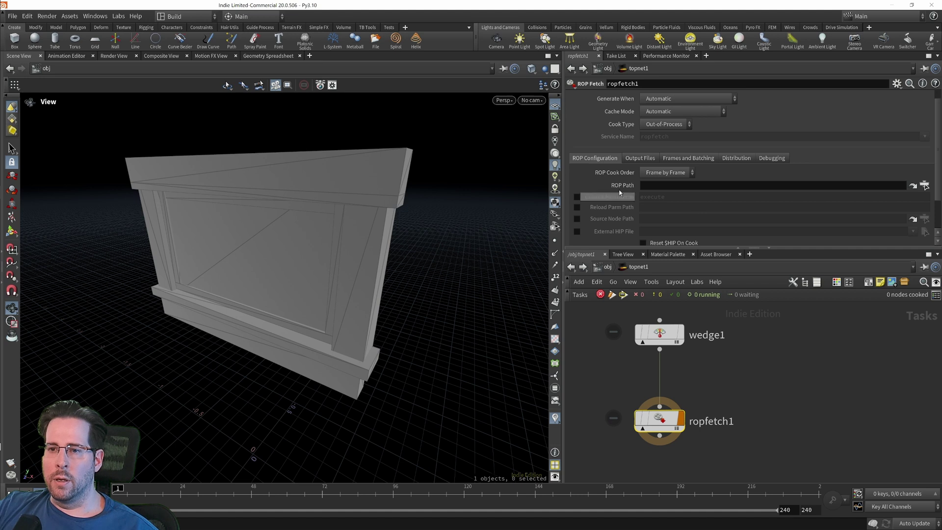
# Step: Set ropfetch1's ROP Path to /obj/pdg_demo/rop_fbx_export using the operator chooser
pyautogui.click(913, 186)
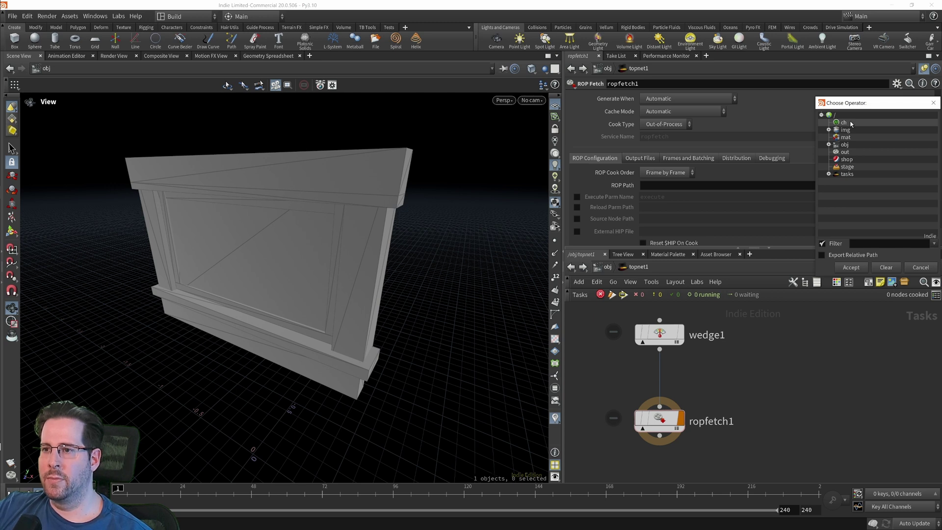
pyautogui.click(829, 145)
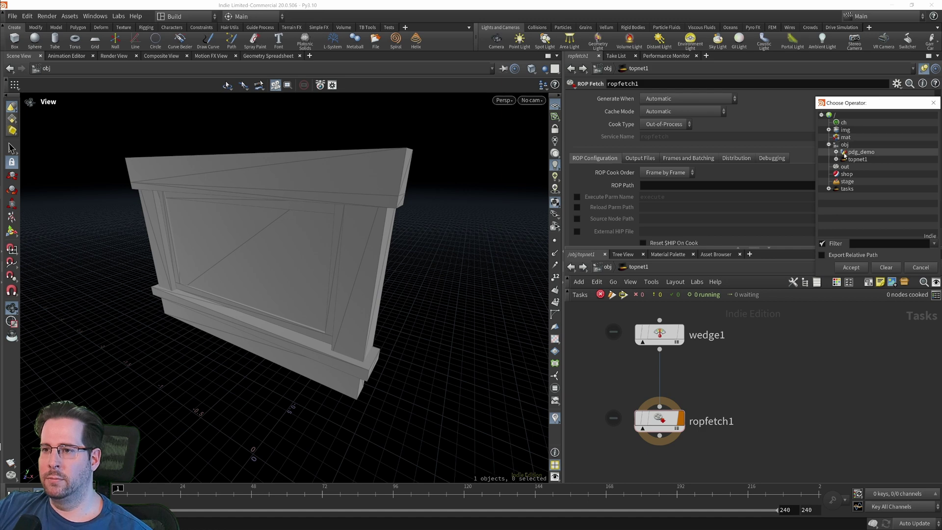
pyautogui.click(837, 152)
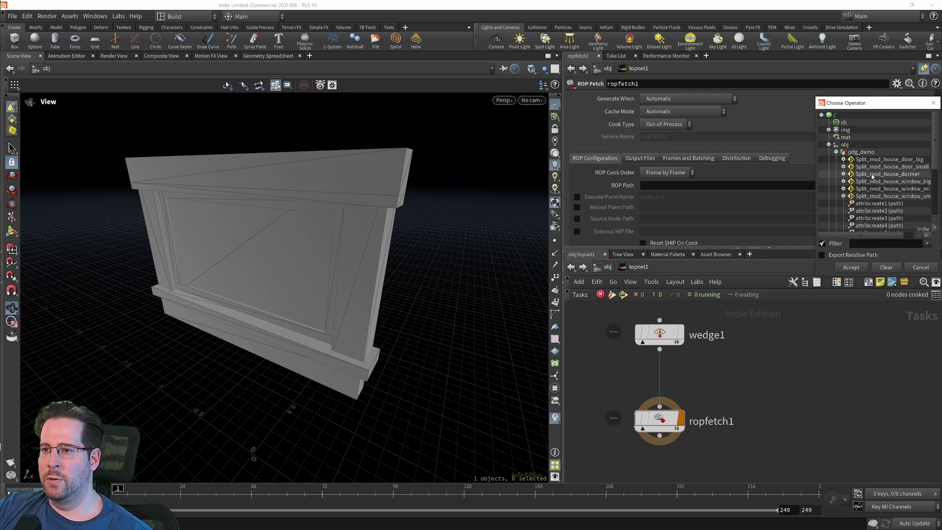
pyautogui.scroll(-5, 872, 177)
pyautogui.scroll(-1, 873, 176)
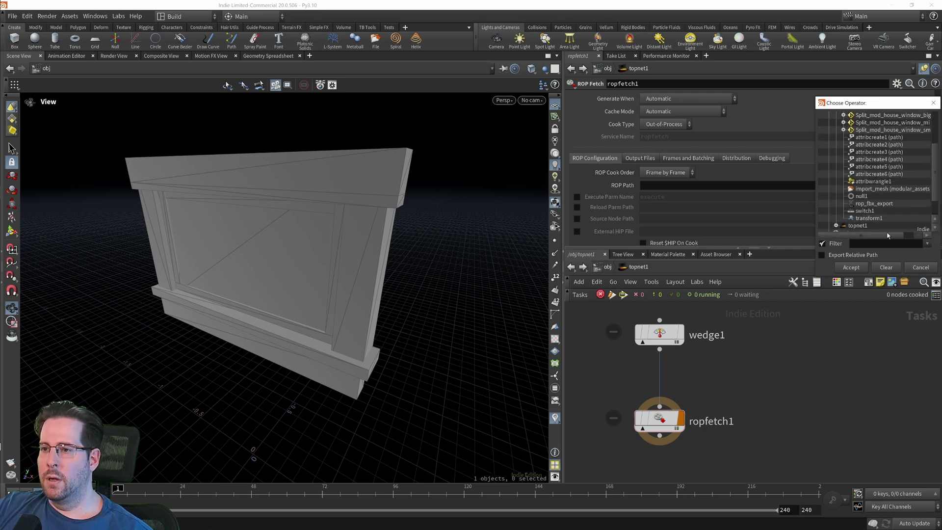
pyautogui.scroll(-1, 882, 214)
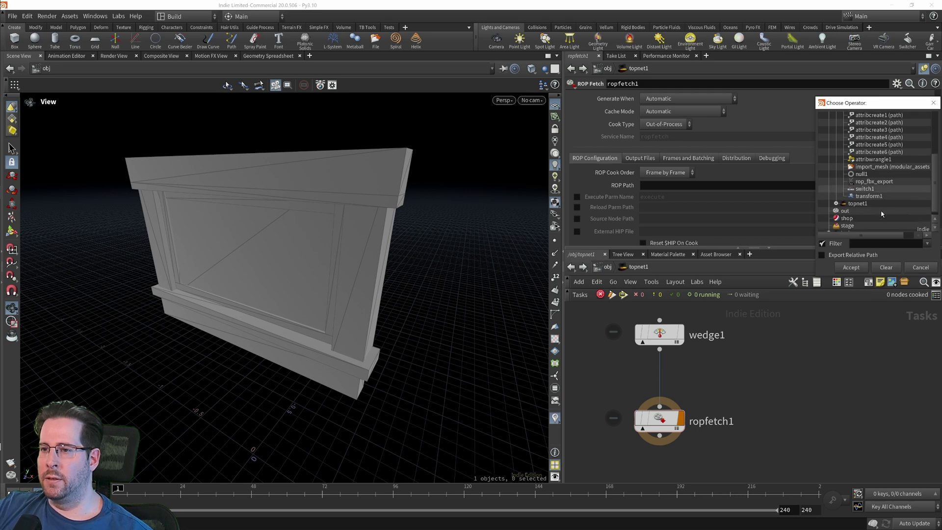
pyautogui.click(869, 183)
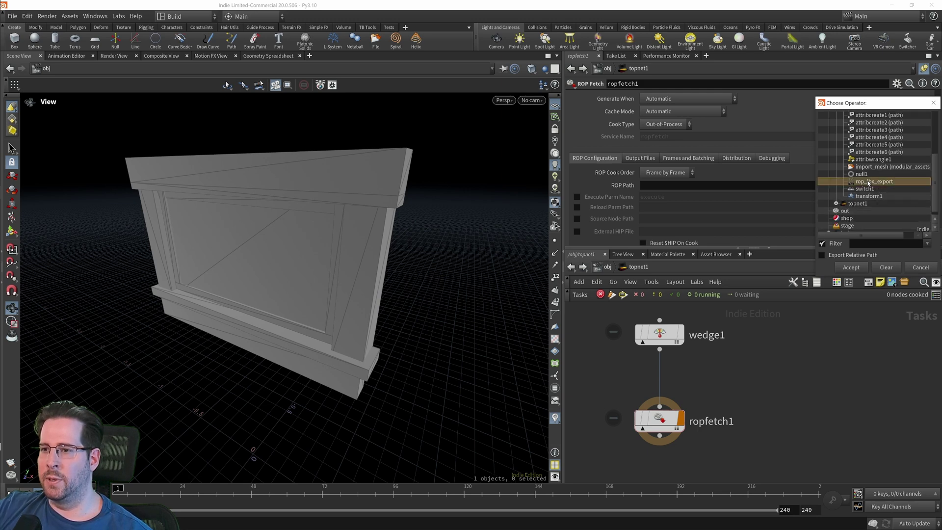
pyautogui.doubleClick(868, 182)
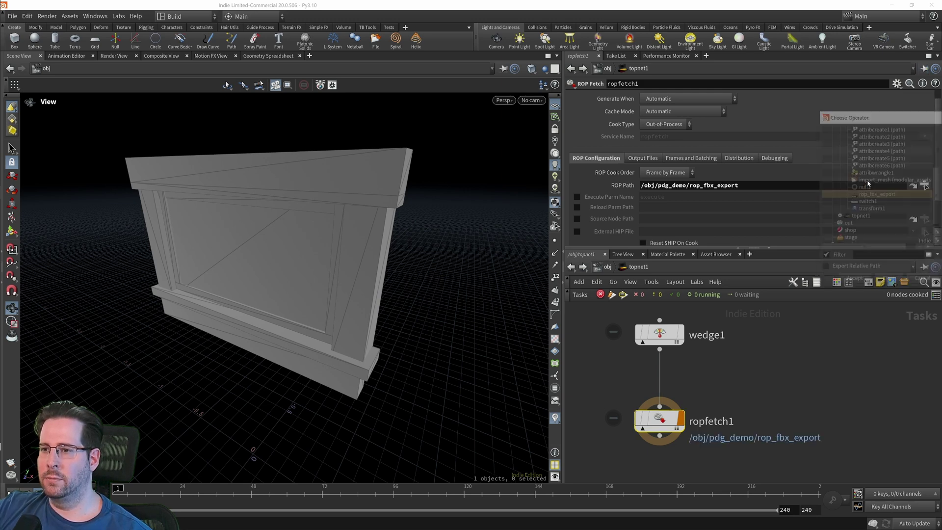
pyautogui.click(756, 186)
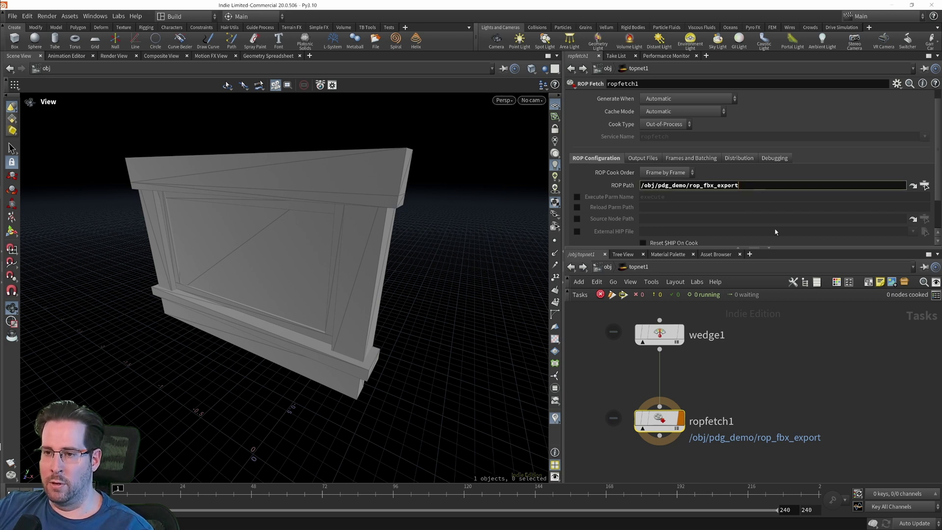
pyautogui.press('Return')
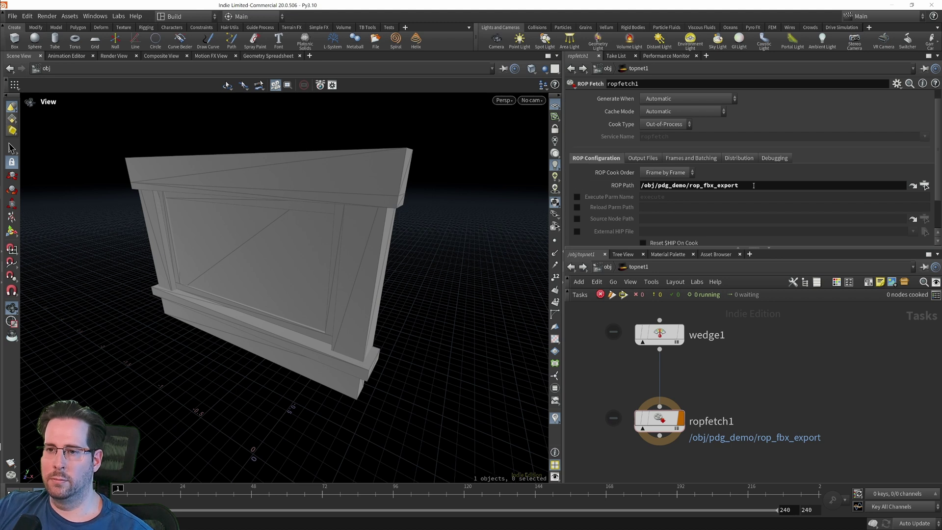
# Step: Set ropfetch1's Work Item Priority to Inherit from Upstream Item
pyautogui.scroll(1, 607, 212)
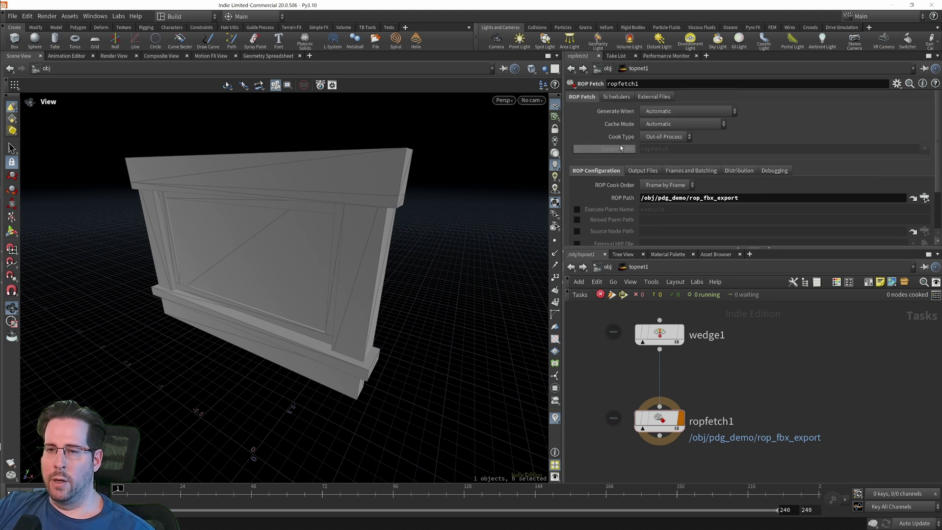
pyautogui.click(614, 98)
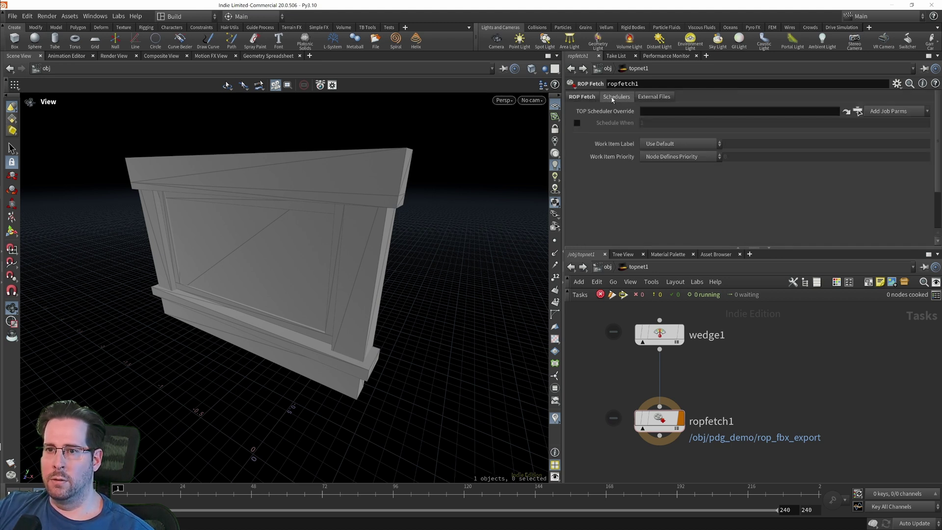
pyautogui.click(663, 157)
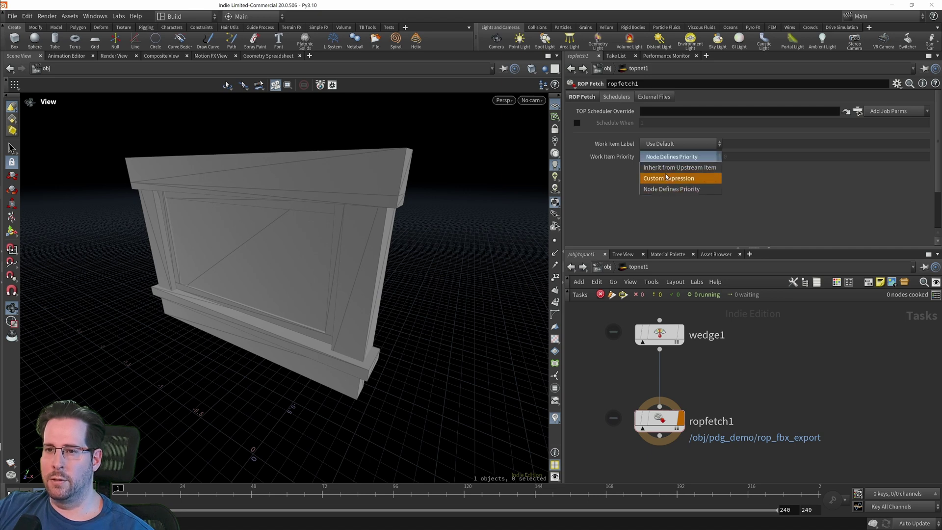
pyautogui.click(666, 170)
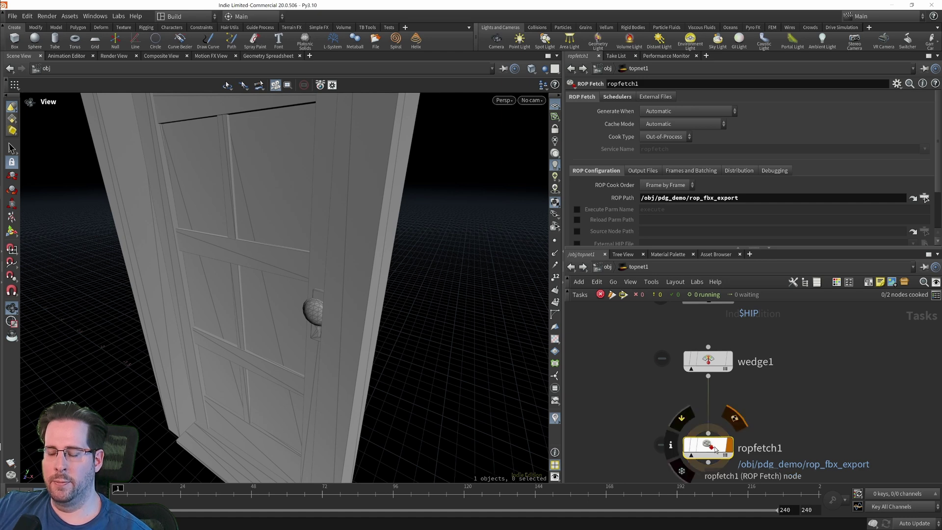
pyautogui.moveTo(709, 365)
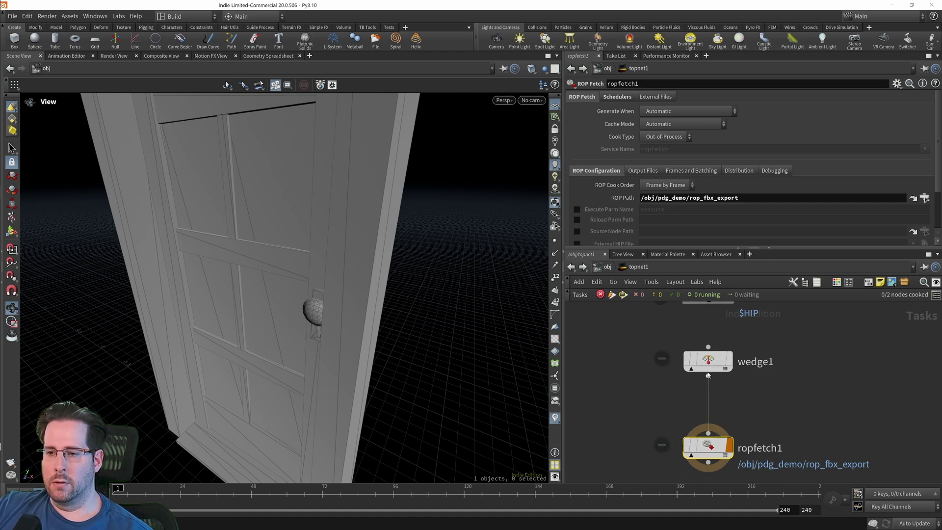
pyautogui.click(709, 365)
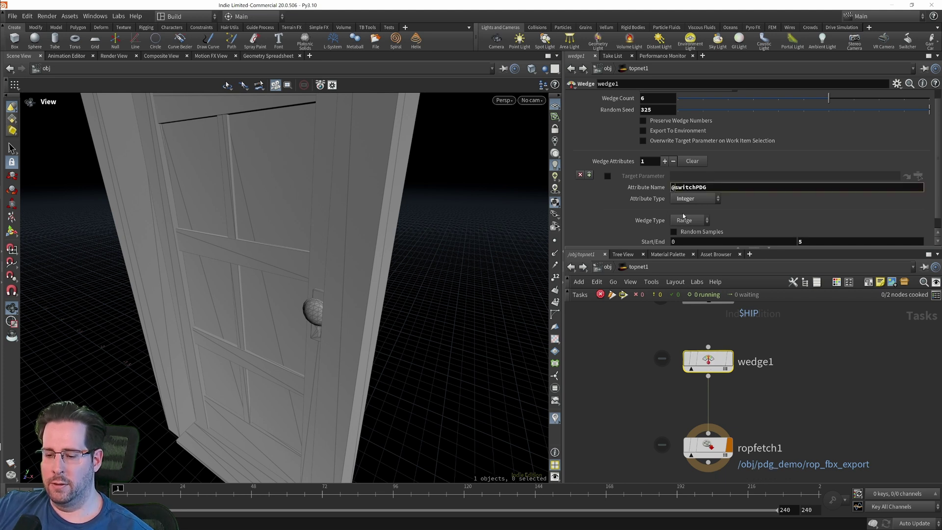
pyautogui.press('BackSpace')
pyautogui.press('Return')
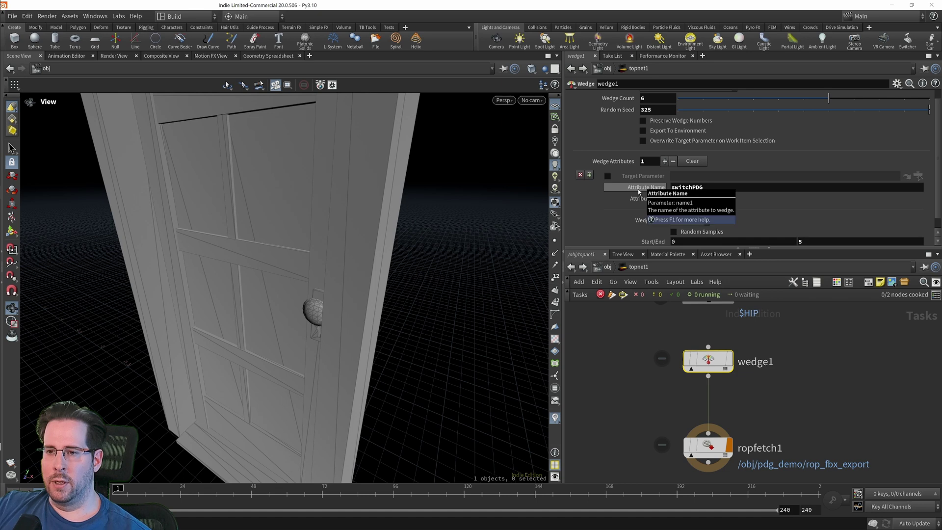
# Step: Enter pdg_demo from /obj and turn on switch1's display flag
pyautogui.click(608, 267)
pyautogui.doubleClick(793, 373)
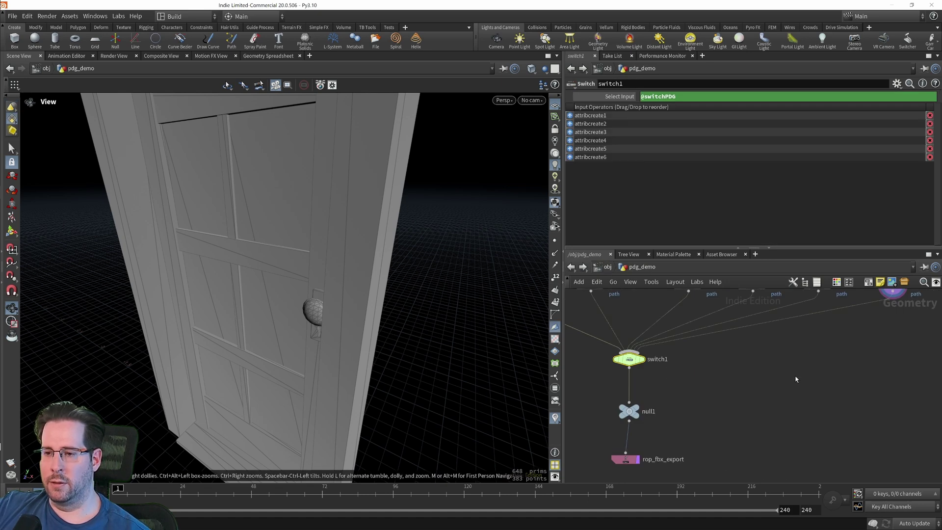
pyautogui.moveTo(628, 365); pyautogui.dragTo(711, 395, button='middle')
pyautogui.scroll(3, 713, 396)
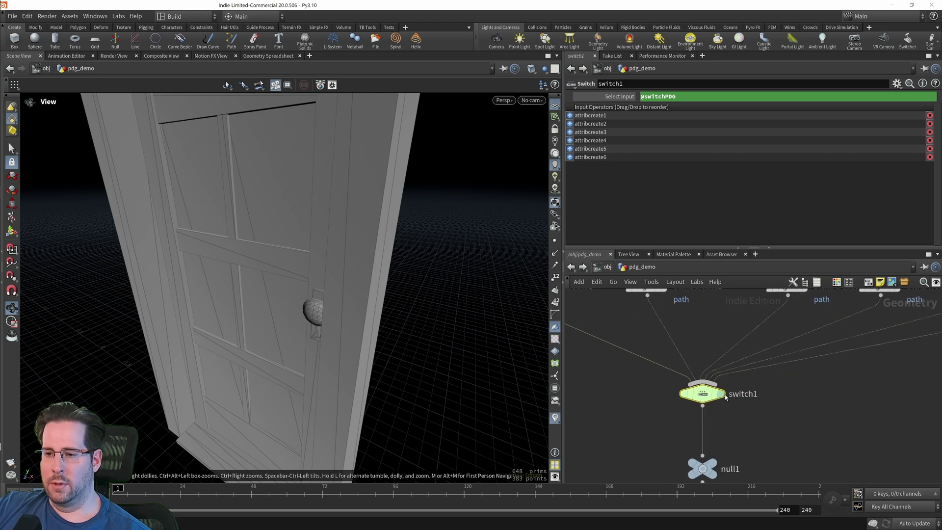
pyautogui.click(718, 395)
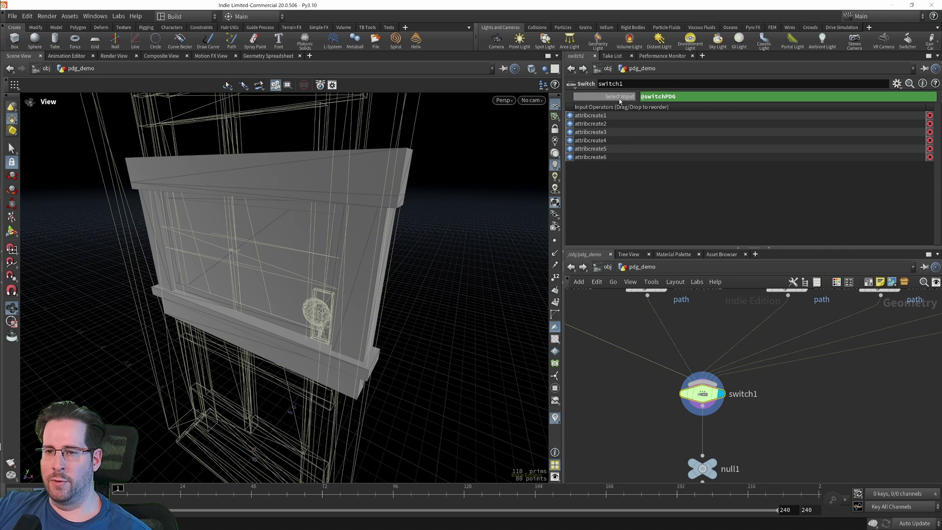
pyautogui.moveTo(706, 394)
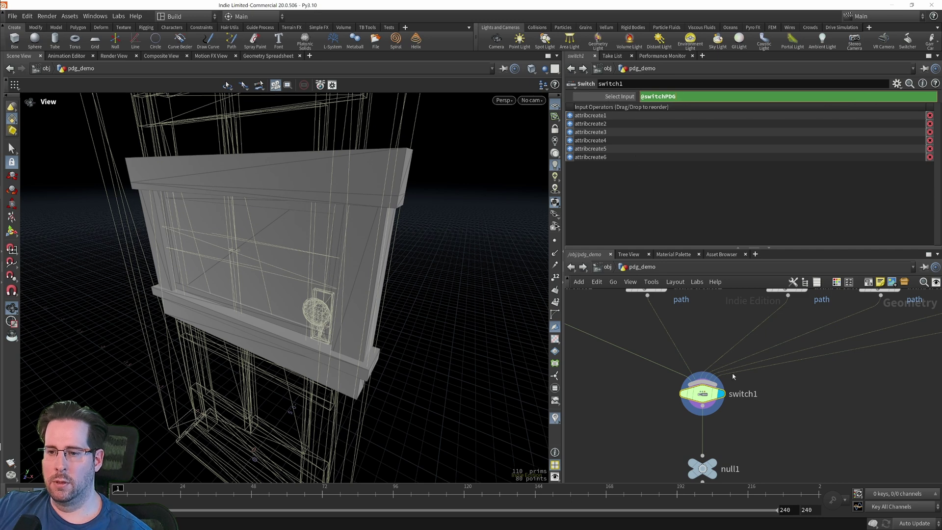
# Step: Inside topnet1, set wedge1 as the output node and cook it
pyautogui.click(608, 267)
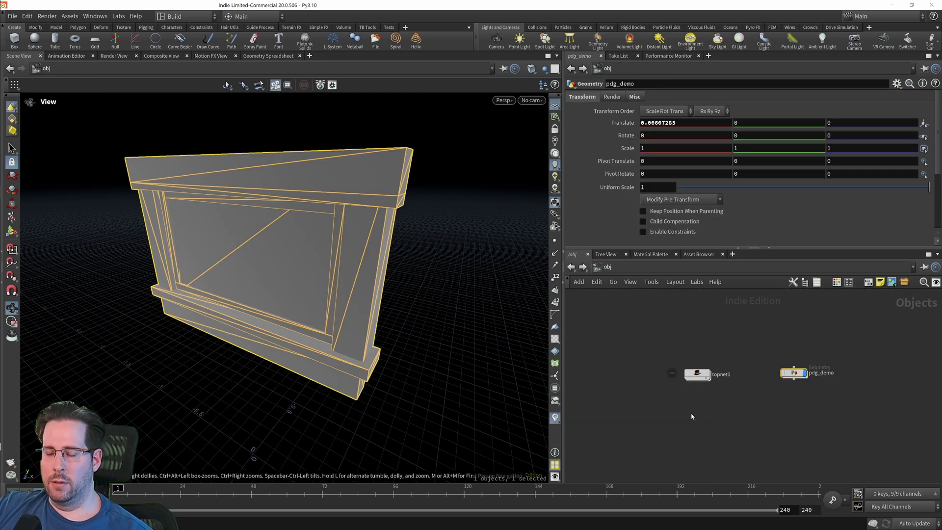
pyautogui.doubleClick(699, 376)
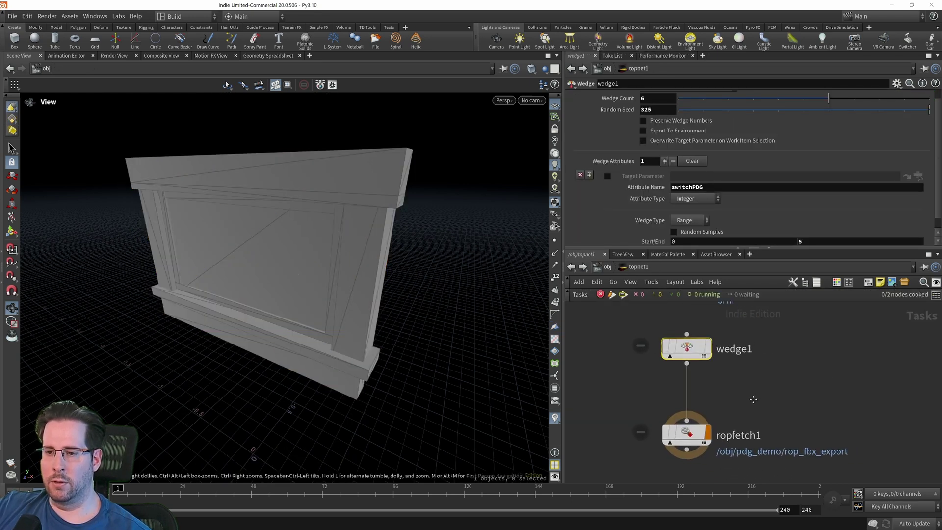
pyautogui.click(707, 352)
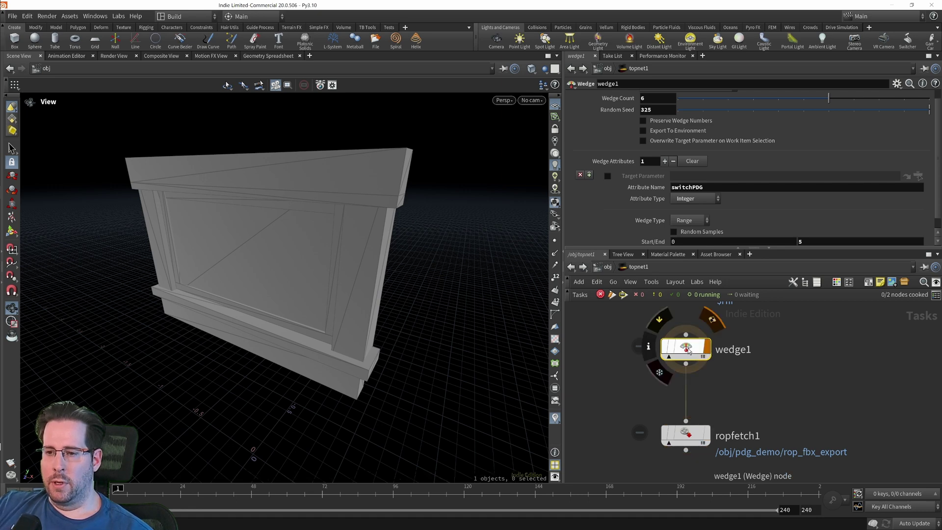
pyautogui.rightClick(688, 350)
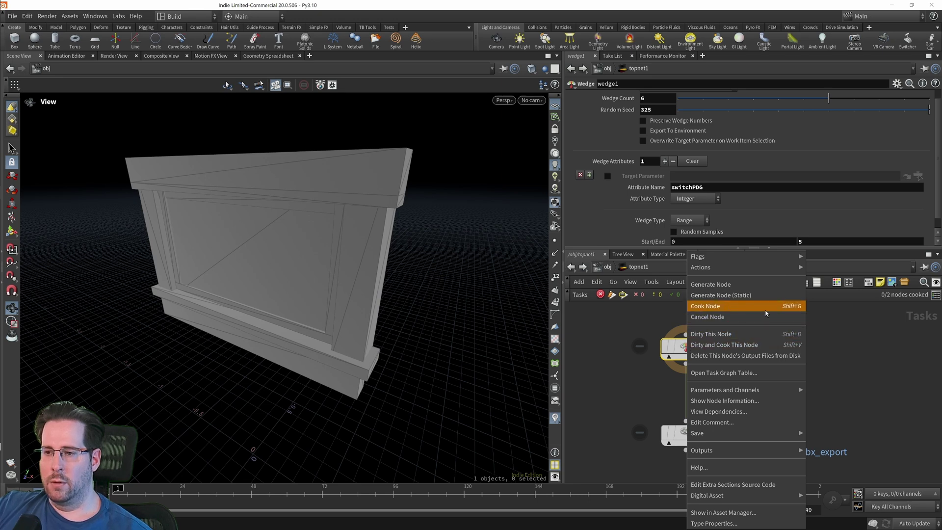
pyautogui.click(699, 306)
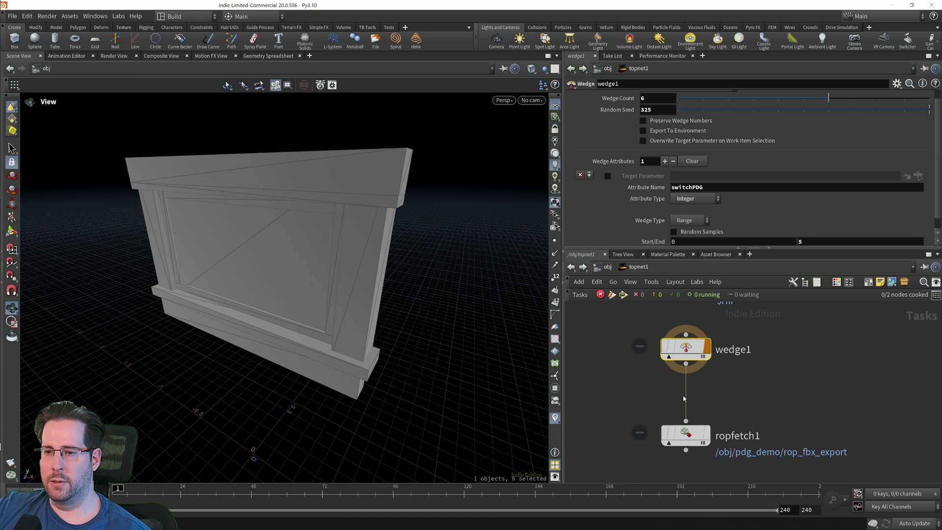
# Step: Check ropfetch1's settings, then return to the object level
pyautogui.moveTo(796, 400); pyautogui.dragTo(792, 379, button='middle')
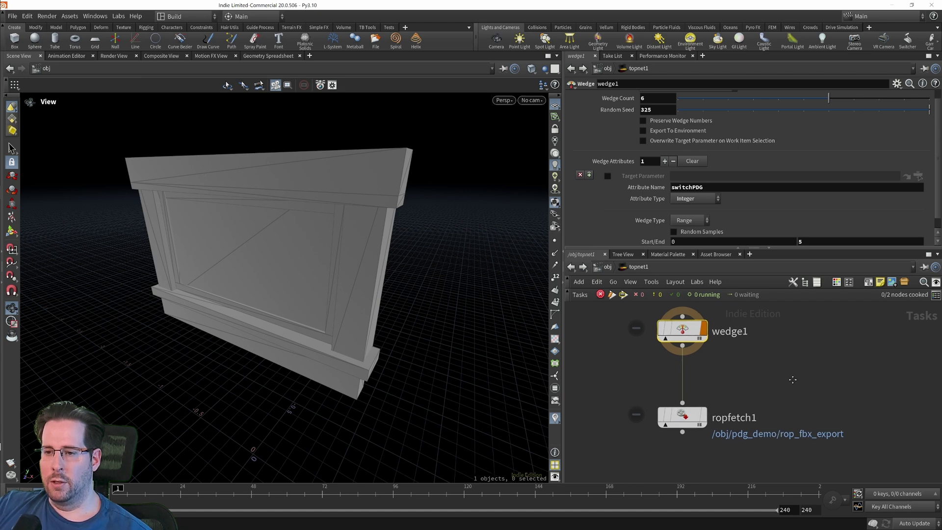
pyautogui.click(700, 421)
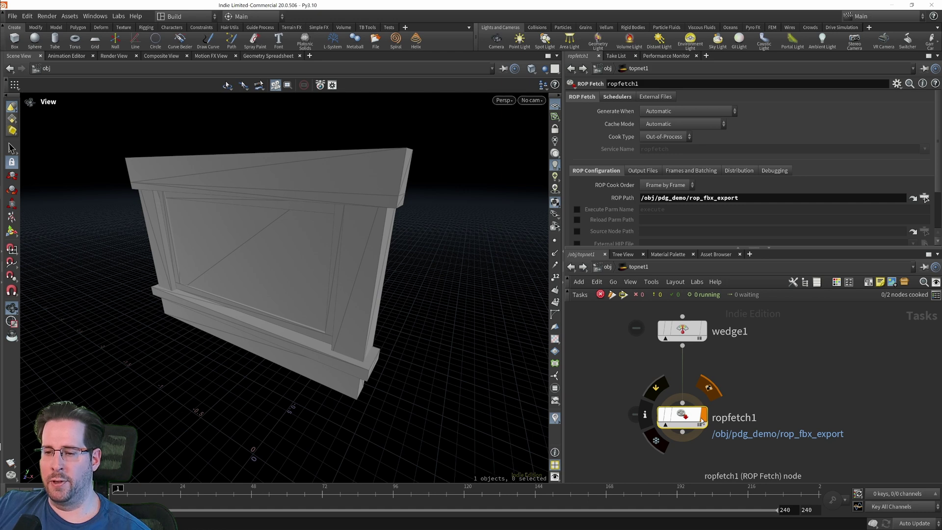
pyautogui.click(607, 267)
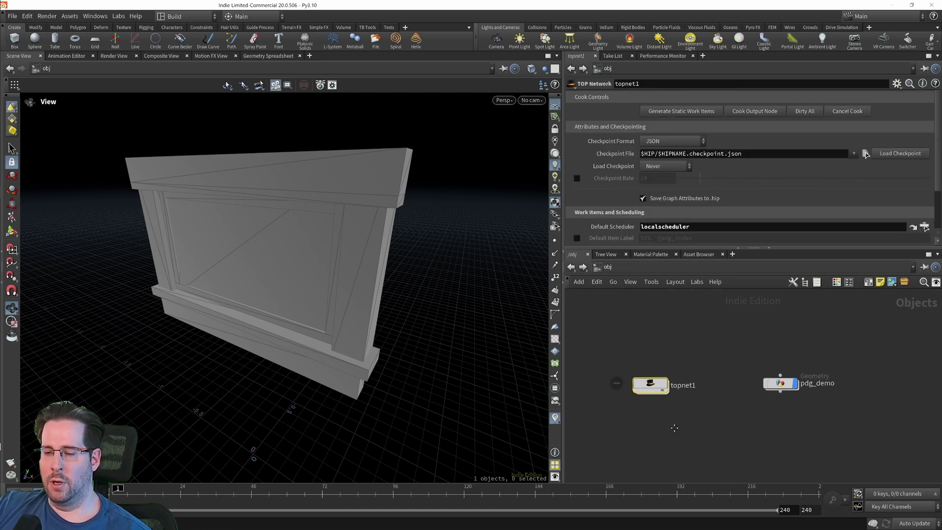
# Step: Cook topnet1's output node, saving the .hip file when prompted
pyautogui.rightClick(655, 388)
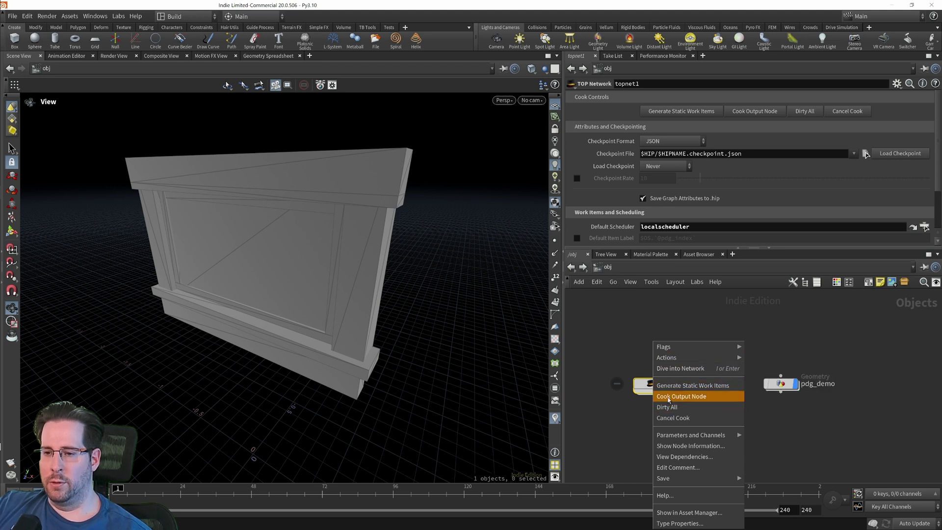
pyautogui.click(706, 398)
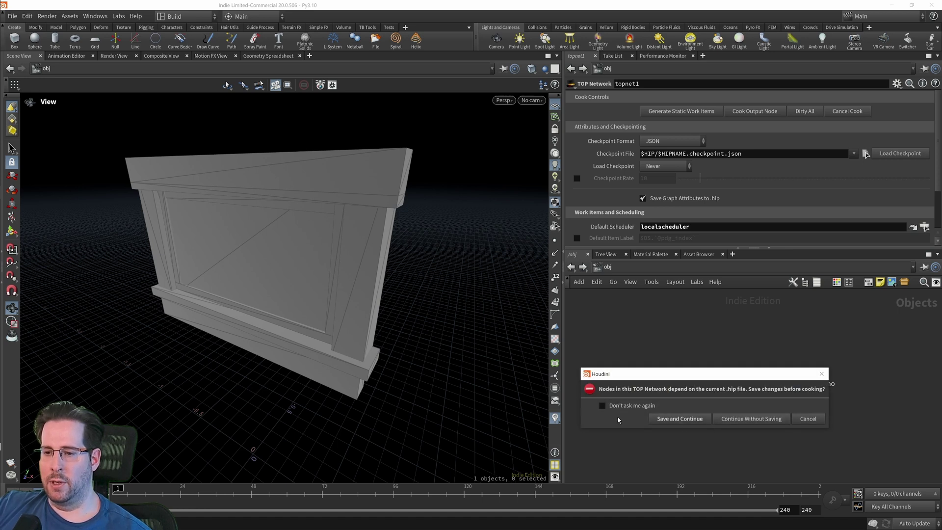
pyautogui.click(677, 419)
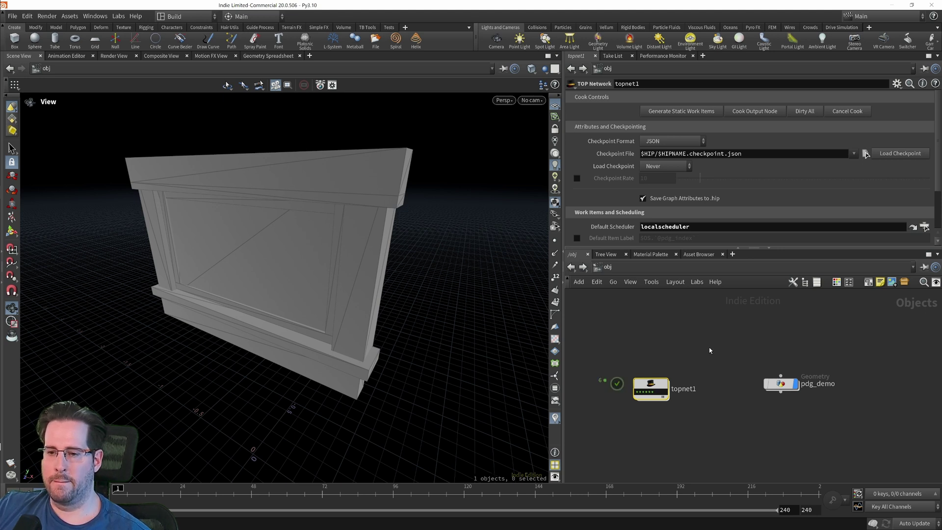
# Step: Preview the first two work items' geometry, framing the window model in the viewport
pyautogui.scroll(2, 652, 390)
pyautogui.middleClick(652, 389)
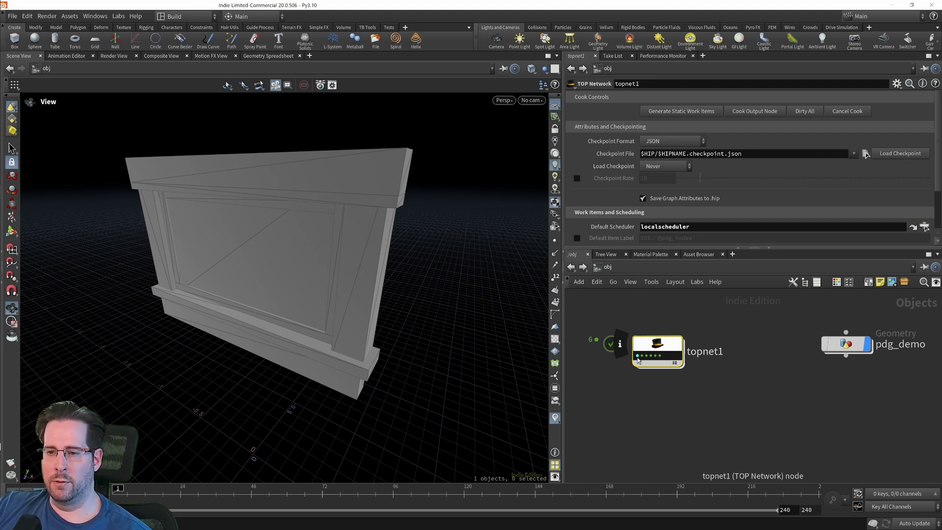
pyautogui.click(638, 357)
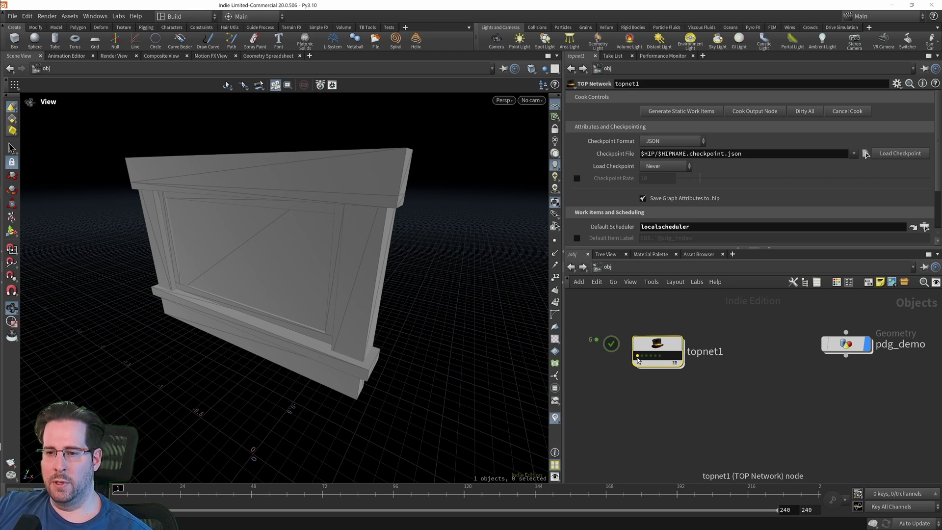
pyautogui.click(642, 356)
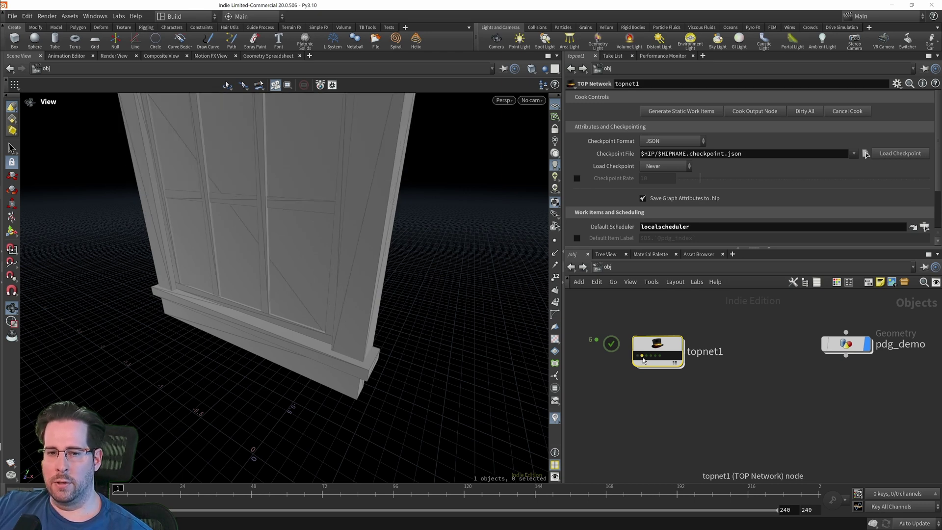
pyautogui.press('f')
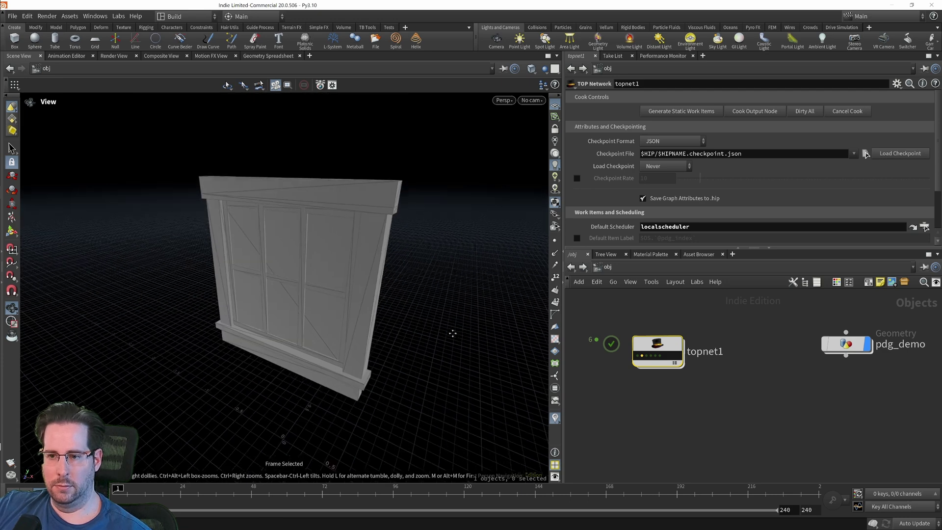
# Step: Preview the window, dormer, double door and single door work items, then enter topnet1
pyautogui.click(646, 356)
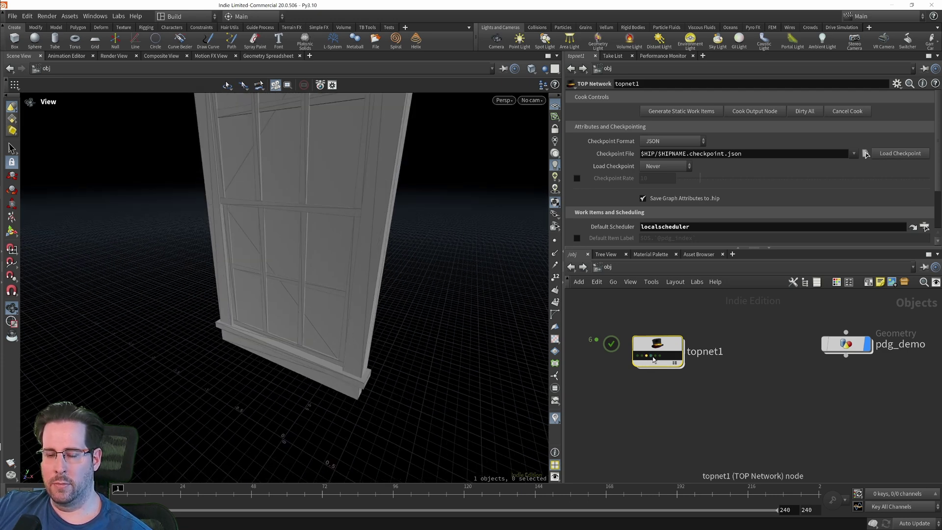
pyautogui.click(650, 356)
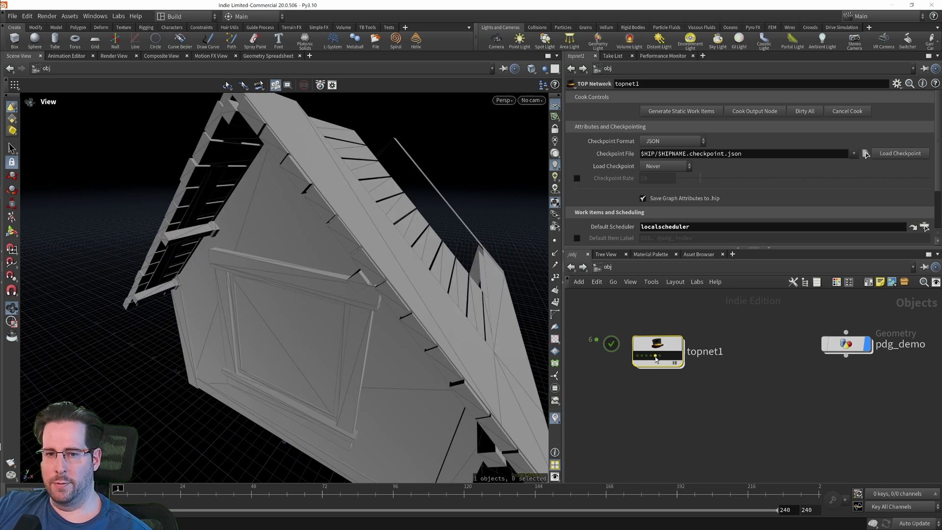
pyautogui.click(655, 357)
pyautogui.click(660, 357)
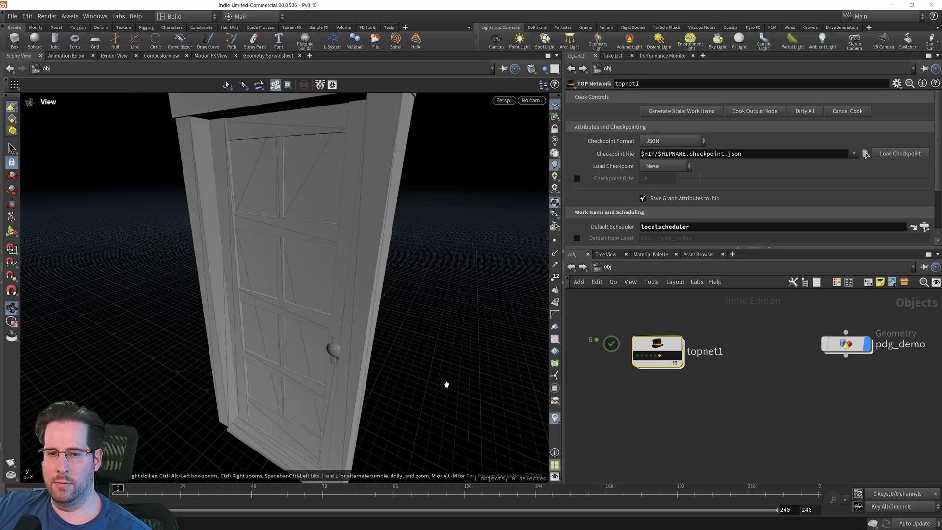
pyautogui.moveTo(446, 383); pyautogui.dragTo(382, 318)
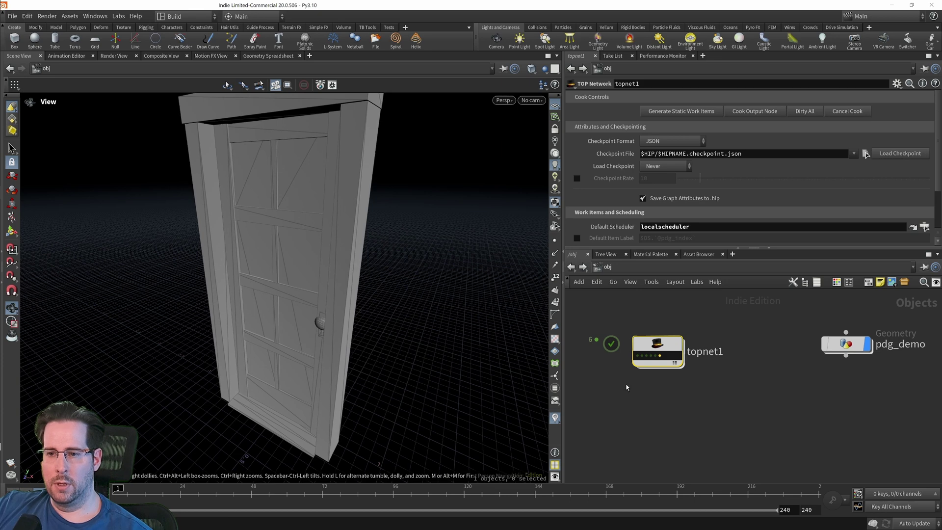
pyautogui.scroll(-2, 626, 380)
pyautogui.scroll(2, 626, 380)
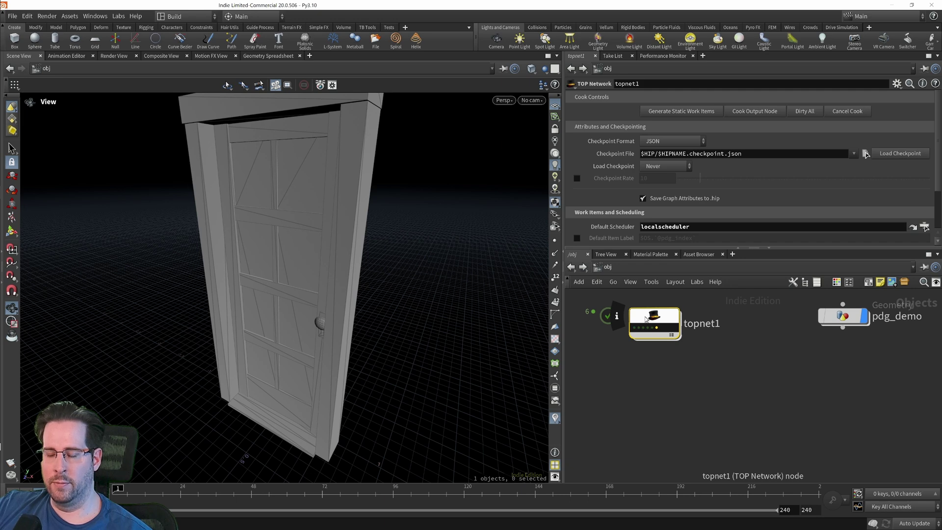
pyautogui.doubleClick(645, 319)
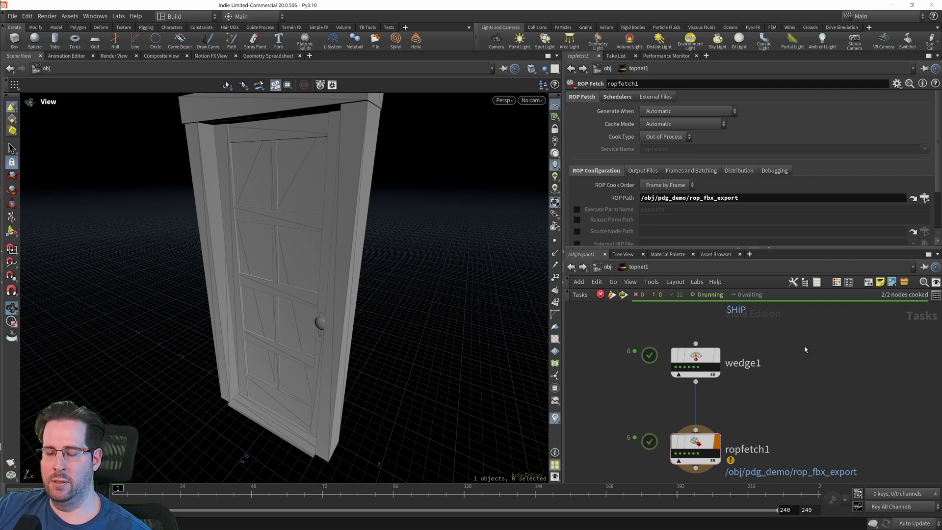
# Step: Read ropfetch1's cook info and warning, then return to /obj
pyautogui.moveTo(679, 375)
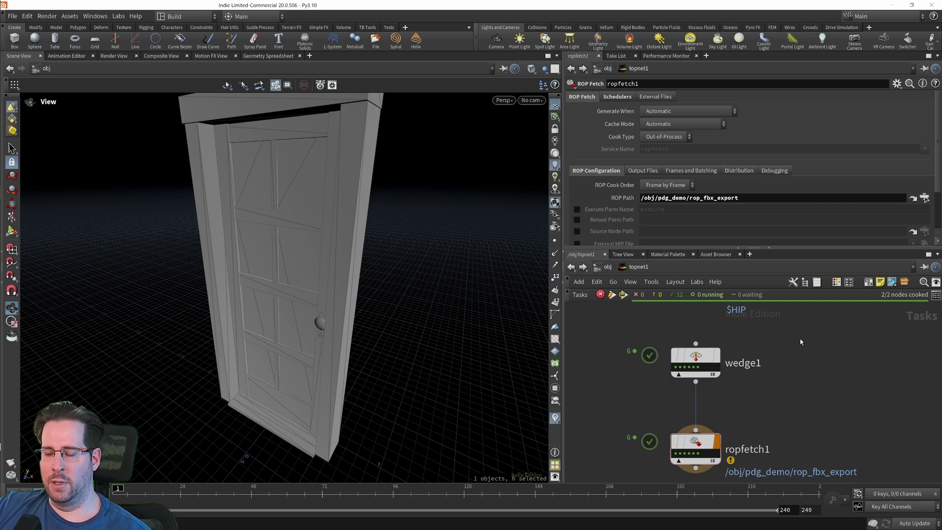
pyautogui.moveTo(710, 457); pyautogui.dragTo(709, 408, button='middle')
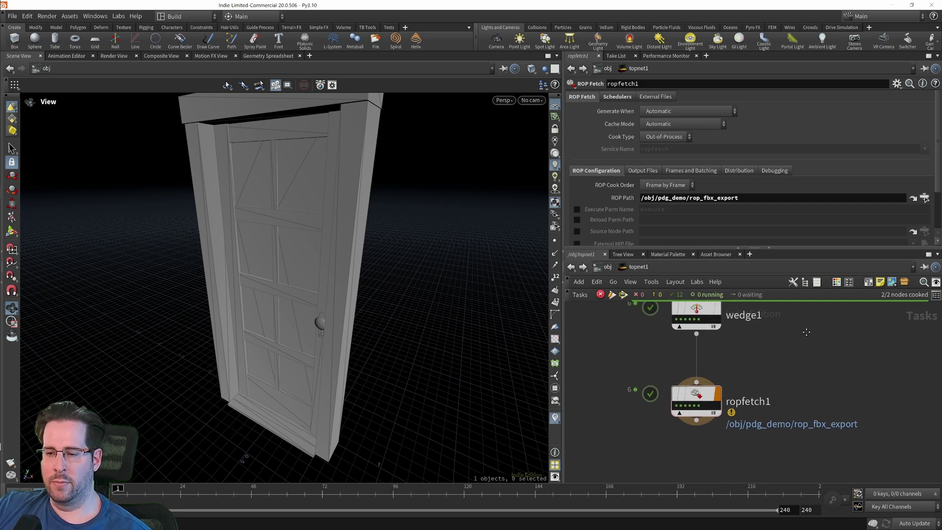
pyautogui.moveTo(686, 400)
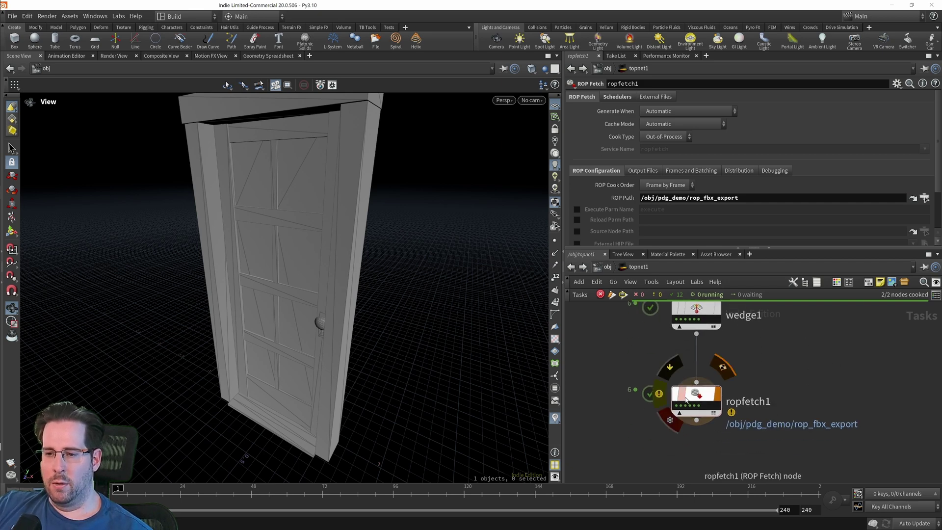
pyautogui.click(660, 395)
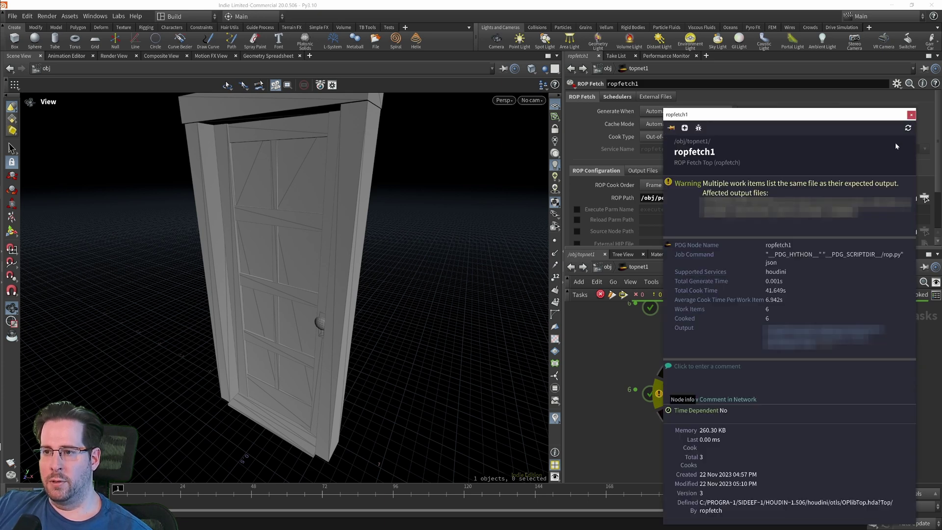
pyautogui.click(911, 114)
pyautogui.moveTo(832, 378); pyautogui.dragTo(803, 395, button='middle')
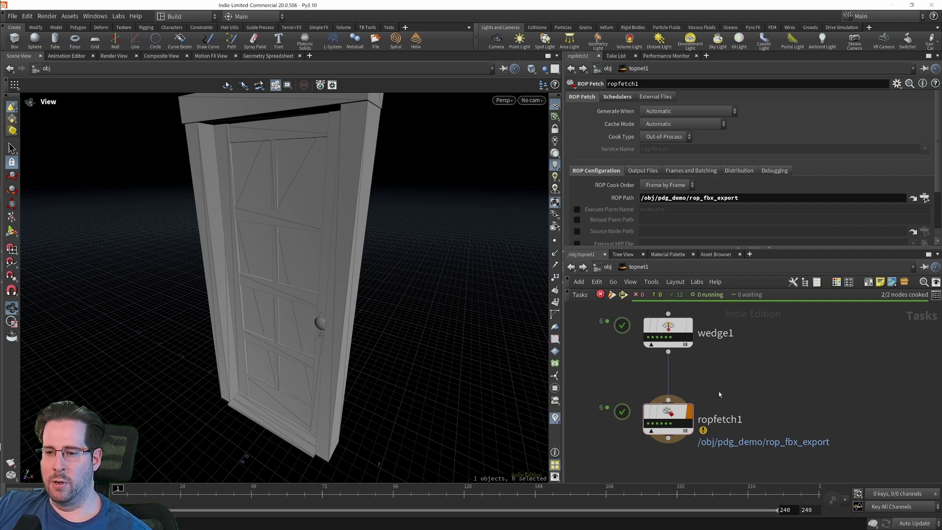
pyautogui.click(607, 268)
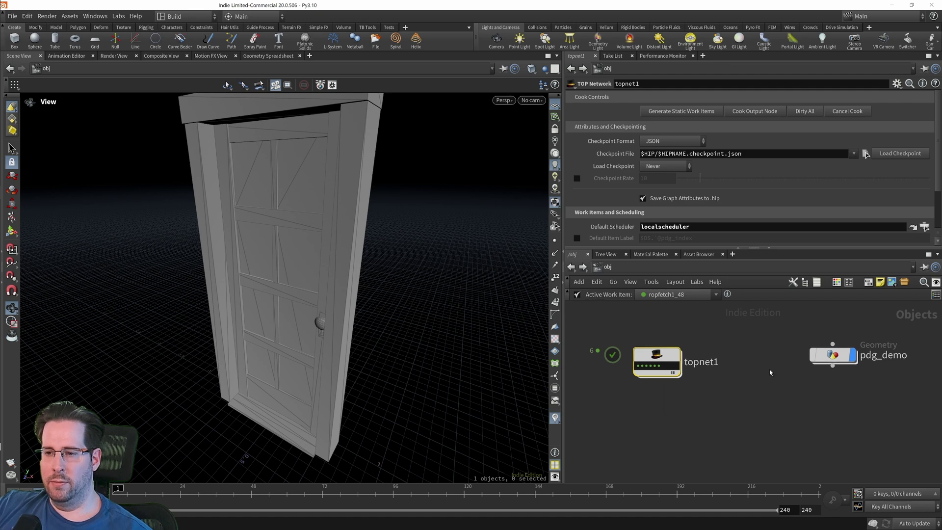
# Step: Inspect rop_fbx_export's Output File path inside pdg_demo, then return to /obj
pyautogui.doubleClick(833, 354)
pyautogui.moveTo(801, 419); pyautogui.dragTo(759, 326, button='middle')
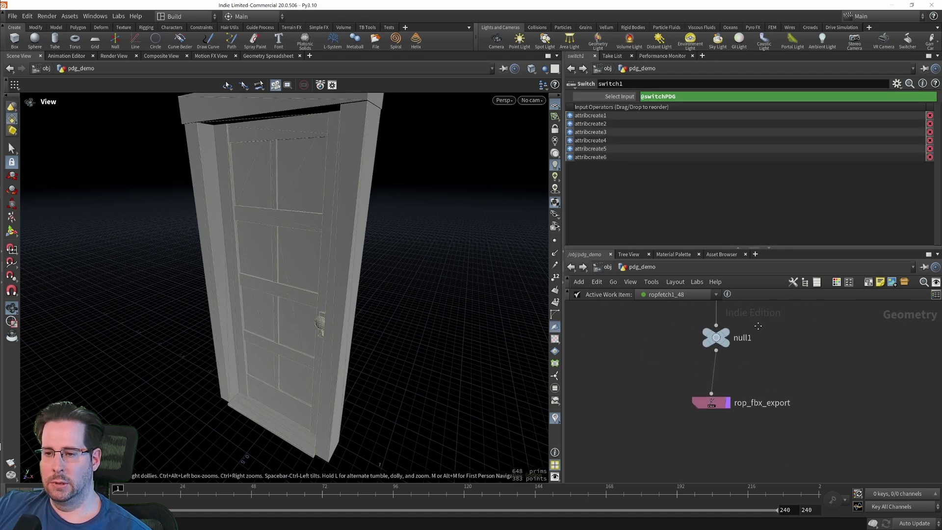
pyautogui.scroll(2, 731, 400)
pyautogui.click(696, 403)
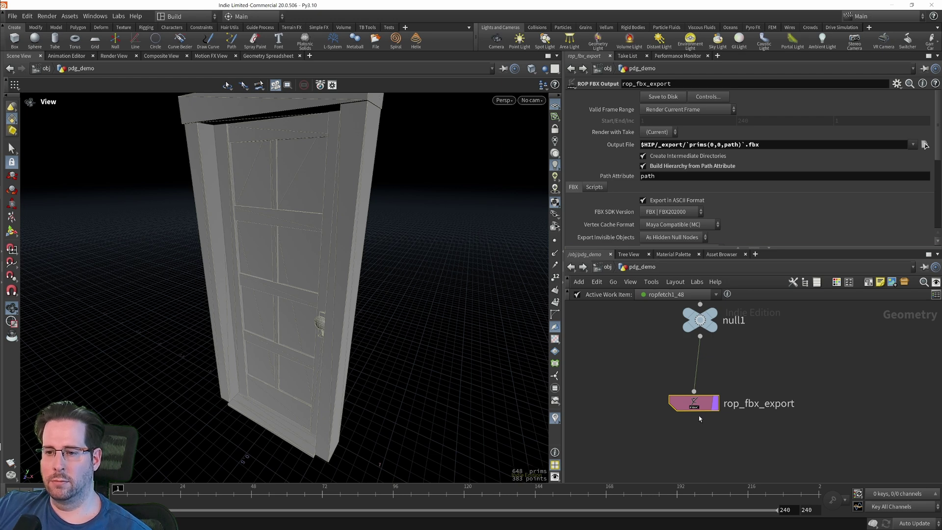
pyautogui.click(607, 268)
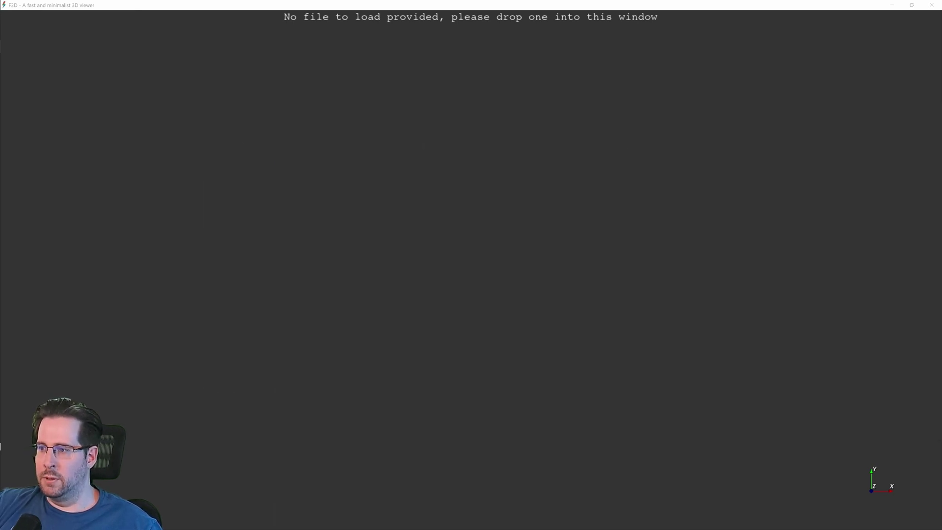
# Step: Load mod_house_door_big, mod_house_door_small and mod_house_dormer FBX files into F3D and orbit them
pyautogui.moveTo(378, 242); pyautogui.dragTo(408, 314)
pyautogui.press('Right')
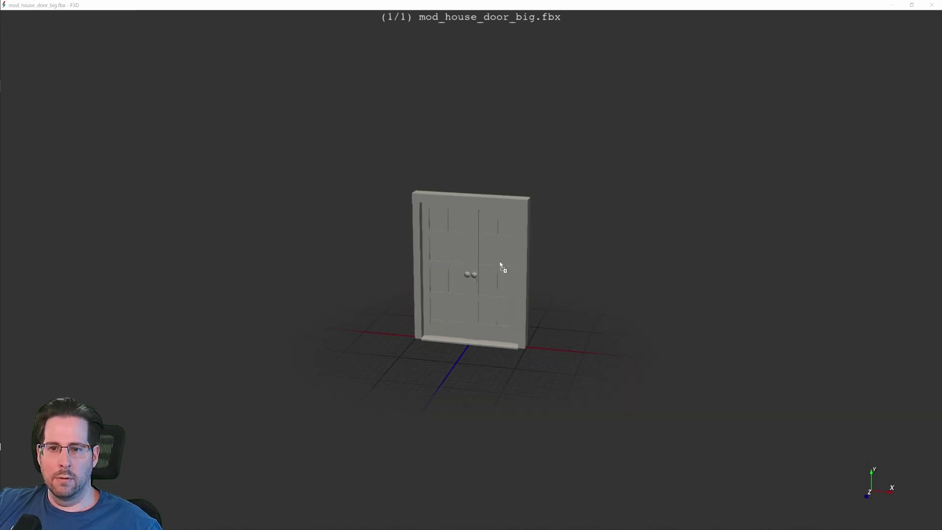
pyautogui.moveTo(498, 264); pyautogui.dragTo(427, 339)
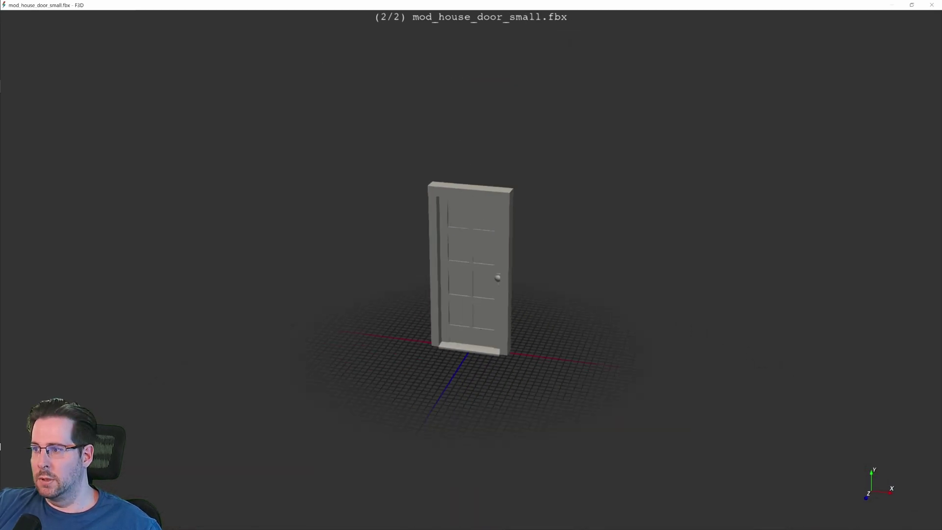
pyautogui.moveTo(941, 248); pyautogui.dragTo(454, 379)
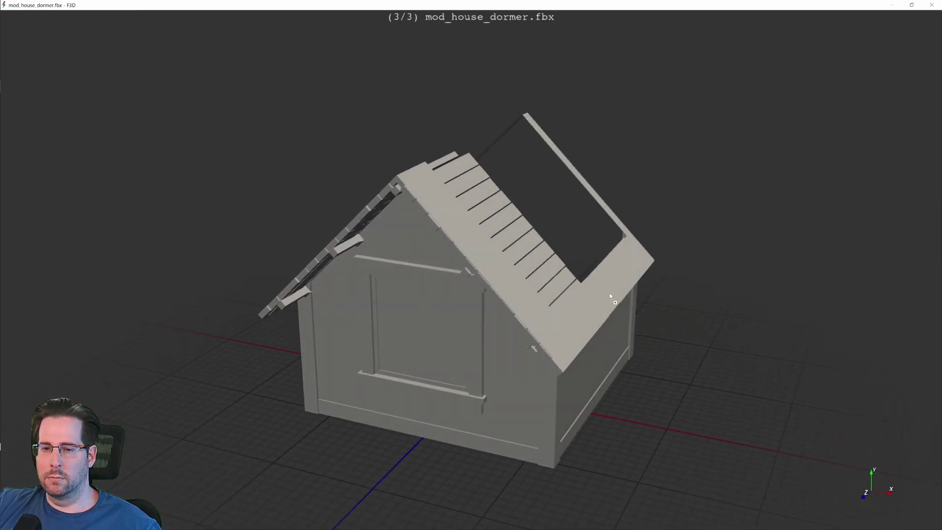
pyautogui.scroll(-10, 448, 302)
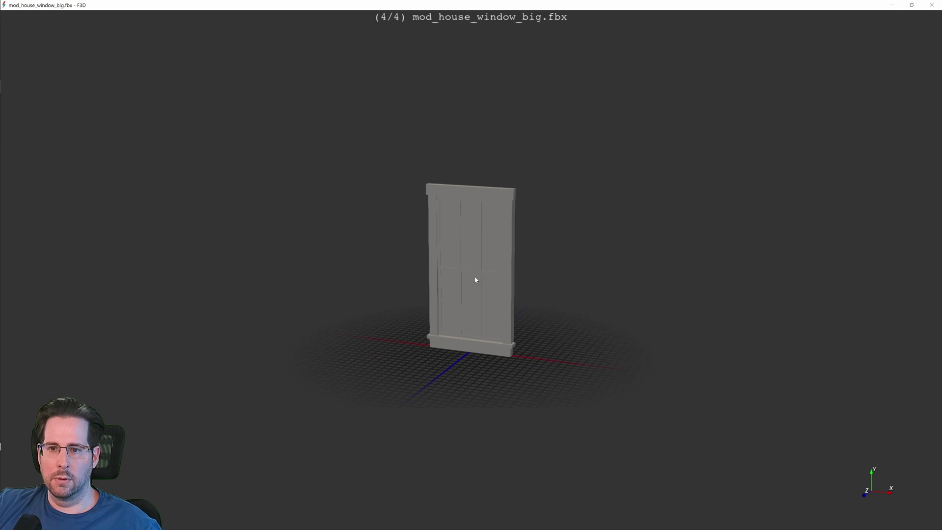
pyautogui.scroll(7, 476, 278)
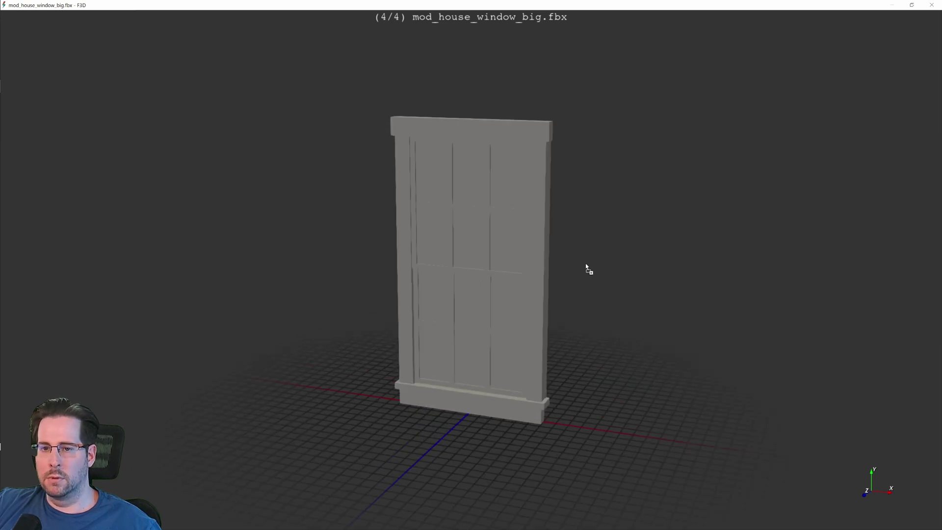
# Step: Load mod_house_window_middle and mod_house_window_small, orbiting and zooming the small window
pyautogui.moveTo(487, 296); pyautogui.dragTo(398, 353)
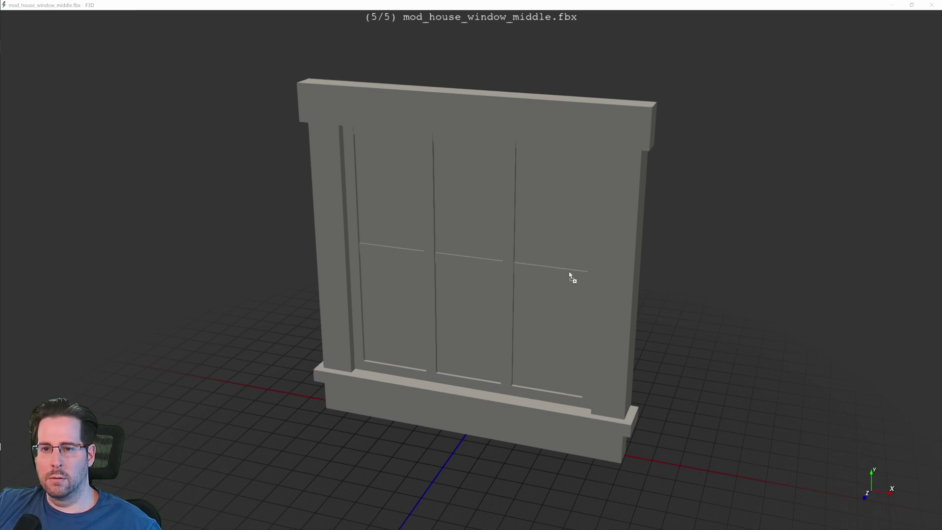
pyautogui.scroll(-5, 432, 343)
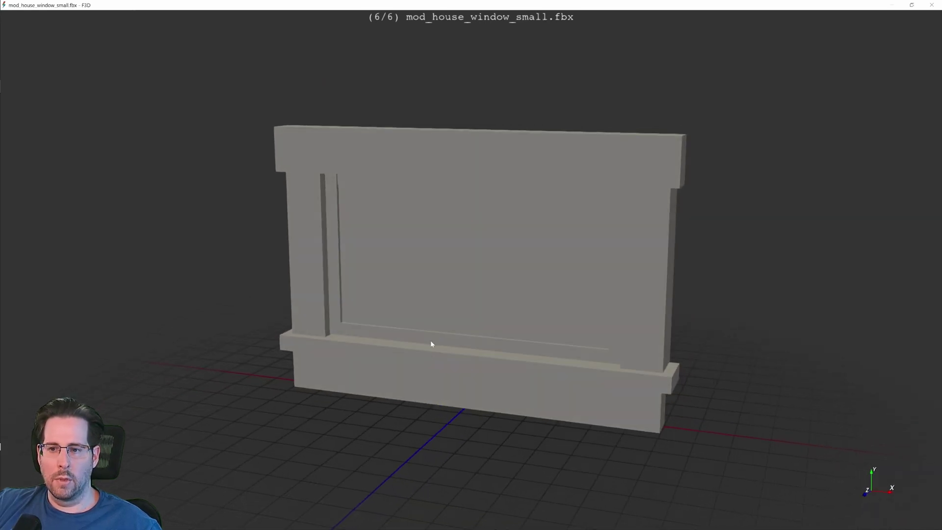
pyautogui.moveTo(496, 305); pyautogui.dragTo(435, 311)
pyautogui.scroll(8, 434, 302)
pyautogui.scroll(-5, 435, 303)
pyautogui.scroll(4, 441, 316)
pyautogui.scroll(-3, 442, 317)
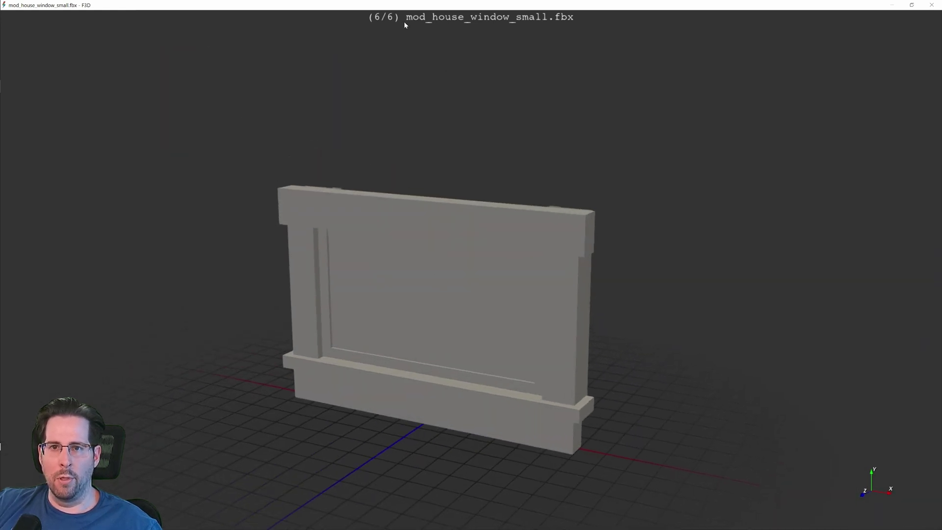